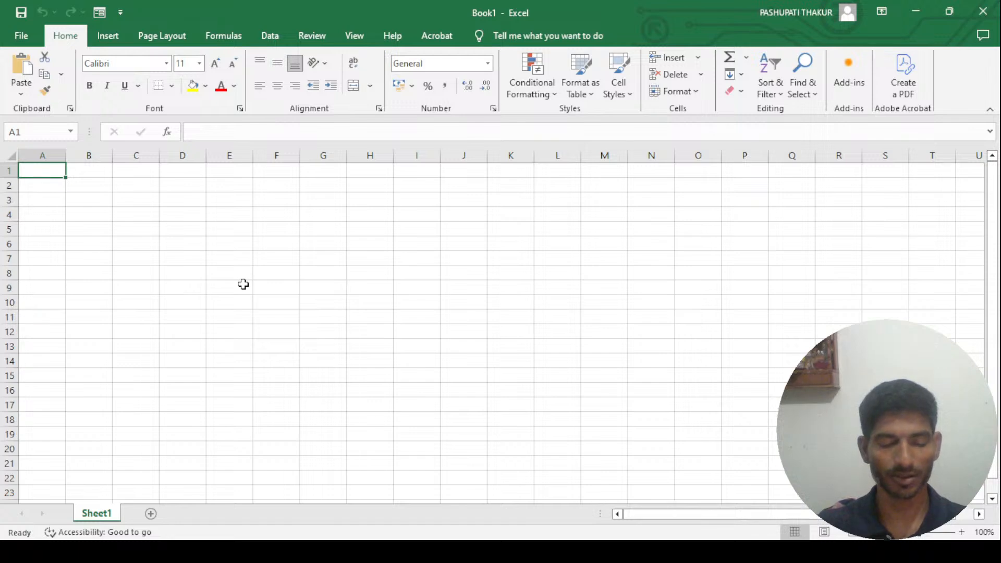
# - Start entering the Sr No. heading in cell A1
pyautogui.write('Sr')
pyautogui.press('BackSpace')
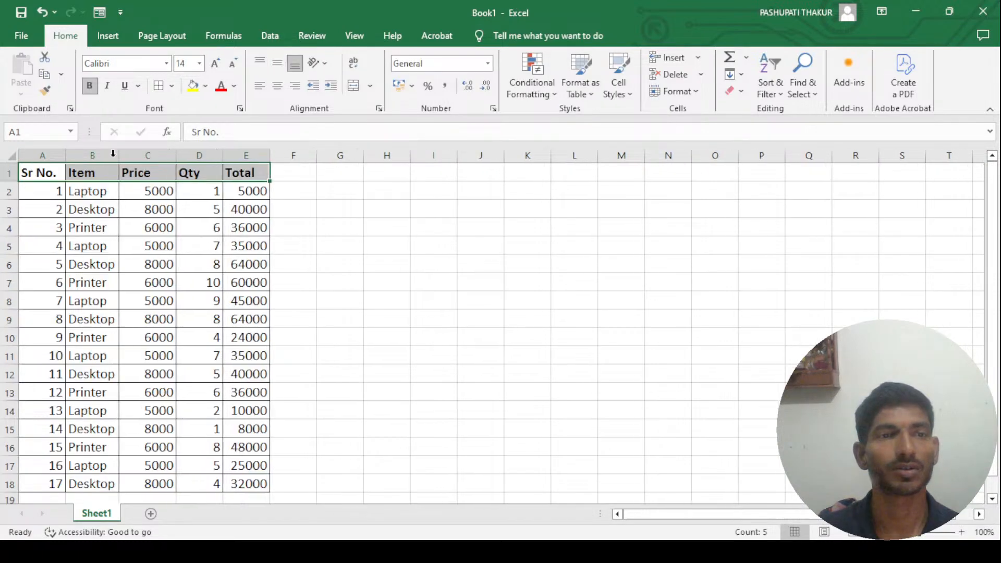
# - Widen the Item, Qty and Total columns and fit the Sr No. column to its contents
pyautogui.moveTo(119, 156); pyautogui.dragTo(135, 156)
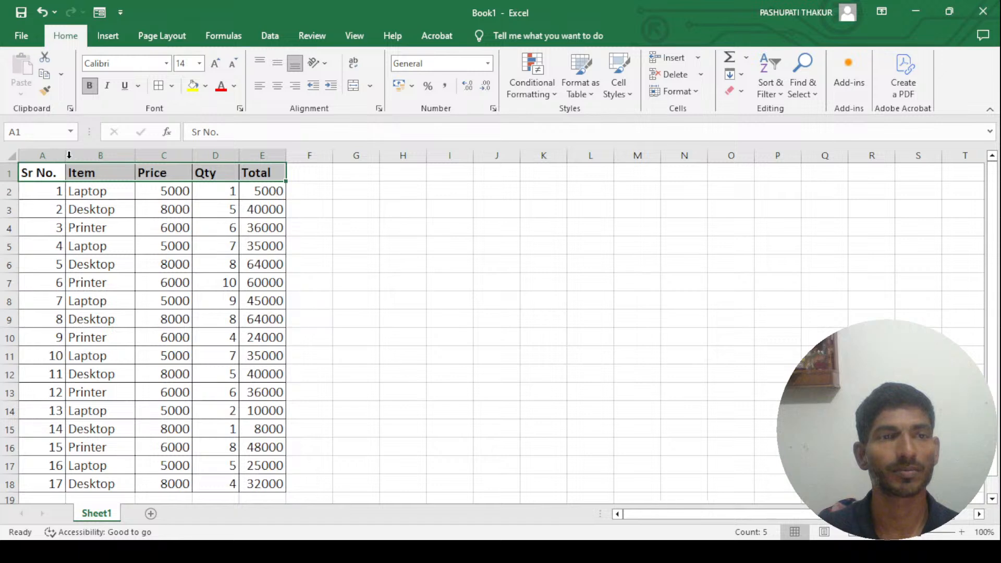
pyautogui.doubleClick(66, 157)
pyautogui.moveTo(63, 159); pyautogui.dragTo(68, 158)
pyautogui.moveTo(242, 160); pyautogui.dragTo(315, 154)
pyautogui.click(413, 203)
# - Centre the contents of the whole table A1:E18 both vertically and horizontally
pyautogui.moveTo(58, 171); pyautogui.dragTo(280, 319)
pyautogui.hotkey('ctrl', 'shift', 'Down')
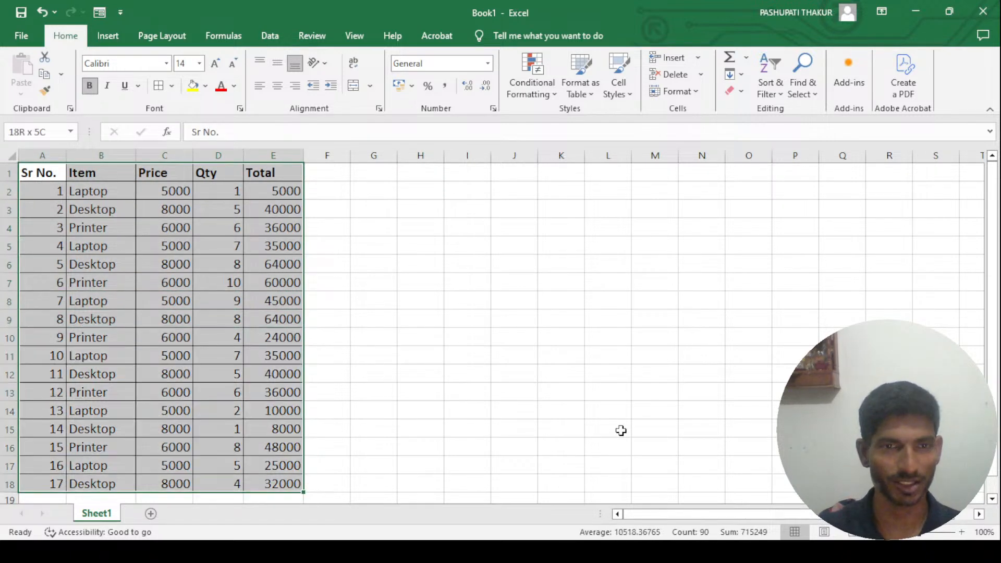
pyautogui.click(277, 63)
pyautogui.click(277, 85)
pyautogui.click(353, 175)
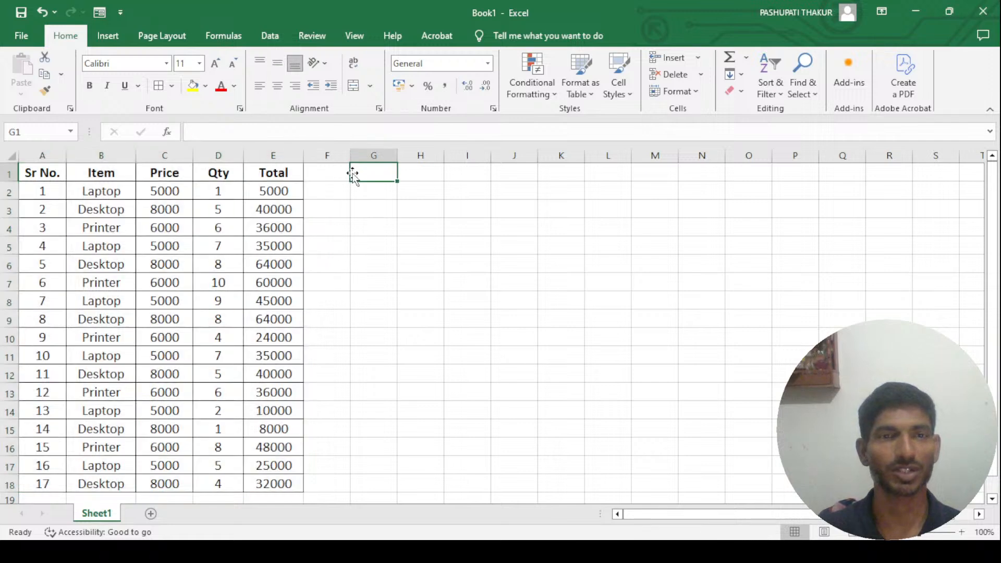
# - Fill the header row cells A1:E1 with yellow
pyautogui.moveTo(49, 172); pyautogui.dragTo(251, 177)
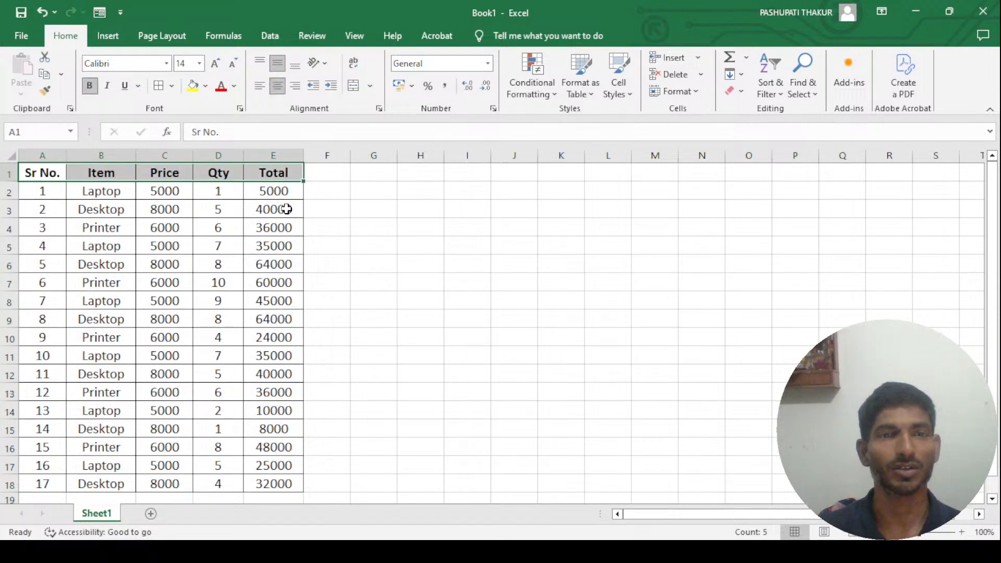
pyautogui.click(193, 85)
pyautogui.click(320, 172)
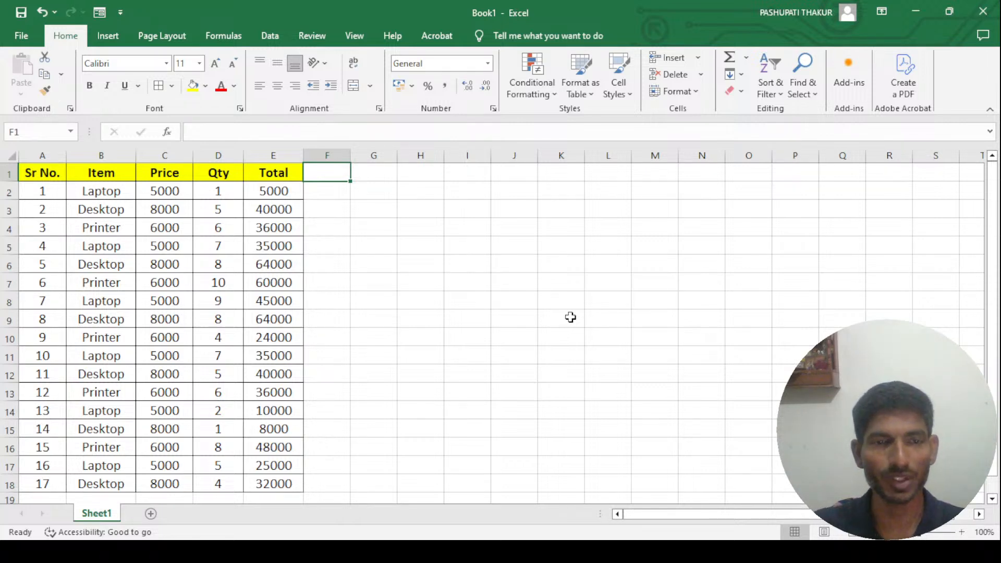
pyautogui.click(371, 172)
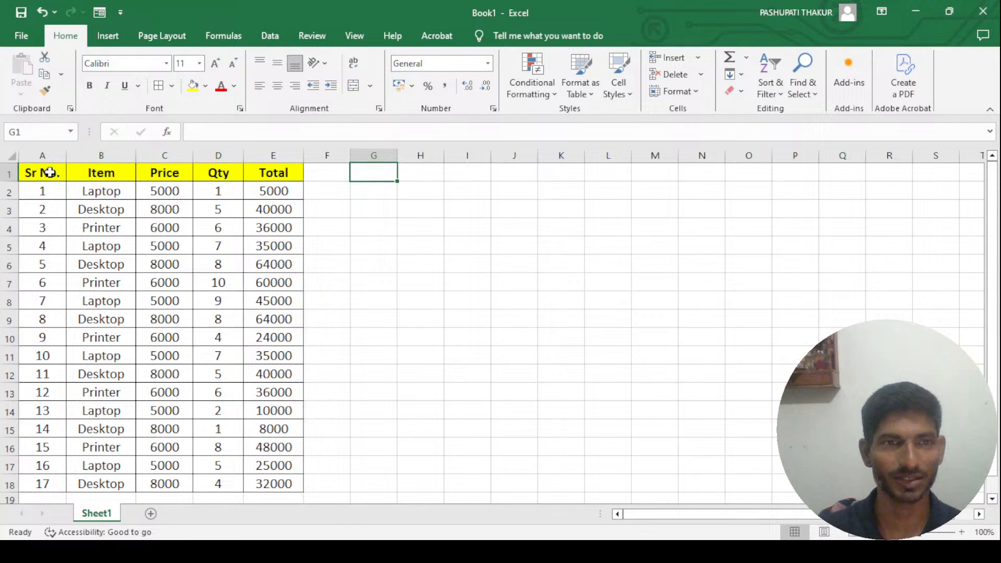
# - Copy the header row A1:E1 and paste it starting at cell H1
pyautogui.moveTo(45, 172); pyautogui.dragTo(163, 172)
pyautogui.click(422, 209)
pyautogui.moveTo(44, 173); pyautogui.dragTo(274, 174)
pyautogui.hotkey('ctrl', 'c')
pyautogui.click(412, 176)
pyautogui.hotkey('ctrl', 'v')
pyautogui.press('Down')
pyautogui.press('Right')
pyautogui.press('Right')
pyautogui.press('Right')
pyautogui.press('Right')
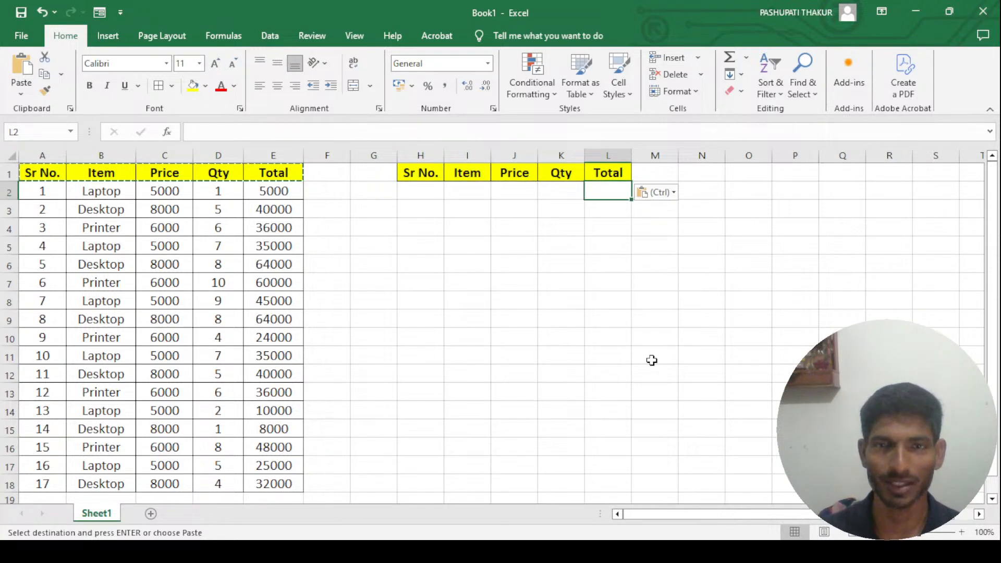
pyautogui.press('Left')
pyautogui.press('Left')
pyautogui.press('Left')
pyautogui.press('Left')
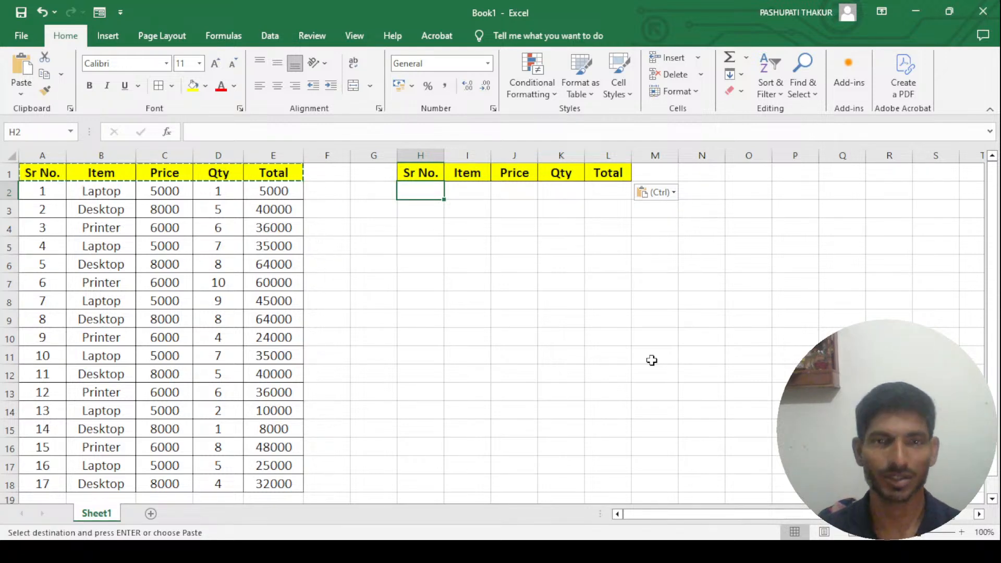
pyautogui.press('Right')
pyautogui.press('Left')
# - Start a VLOOKUP formula in cell I2 with H2 as the lookup value
pyautogui.press('Right')
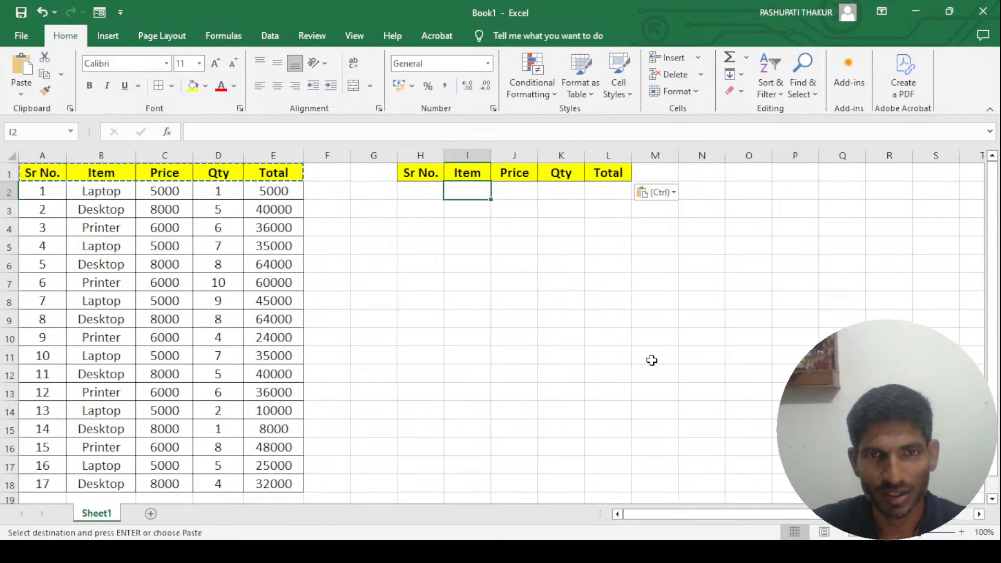
pyautogui.press('Escape')
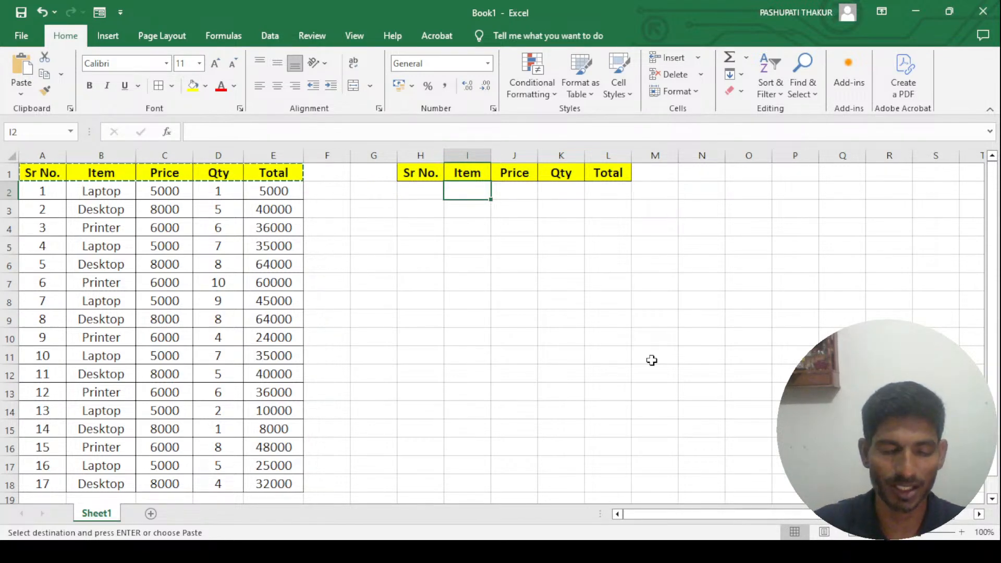
pyautogui.write('=vlook')
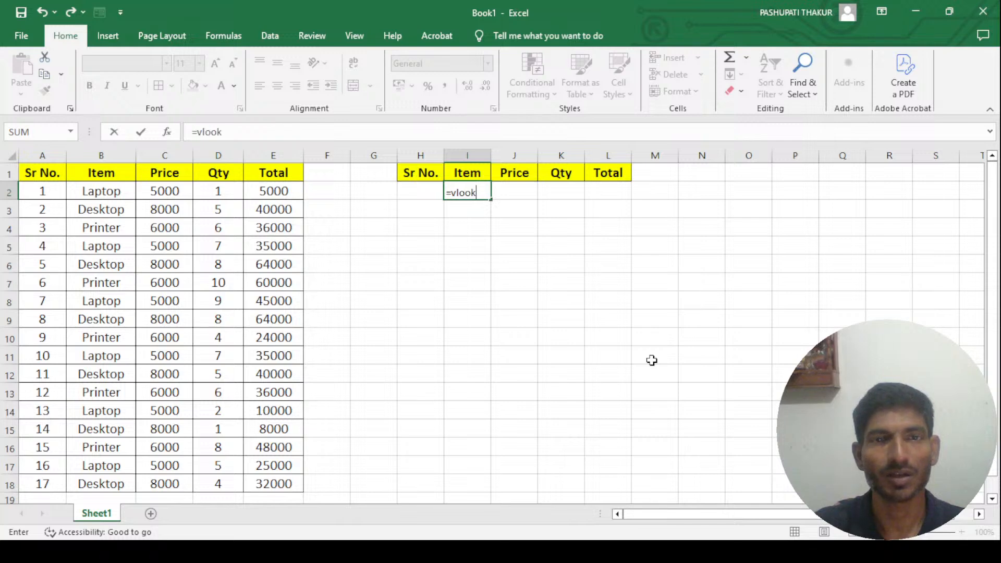
pyautogui.write('u')
pyautogui.press('Tab')
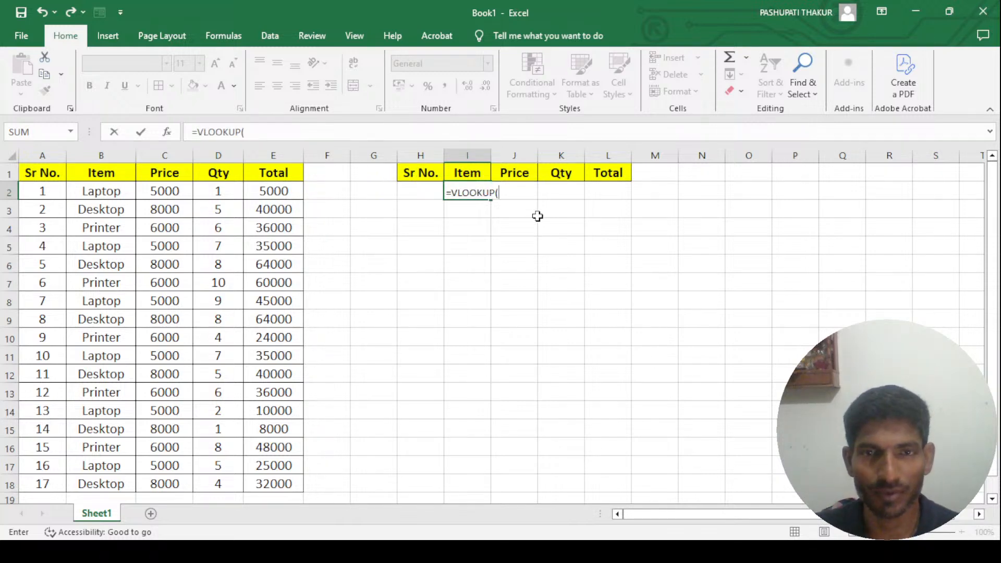
pyautogui.click(425, 190)
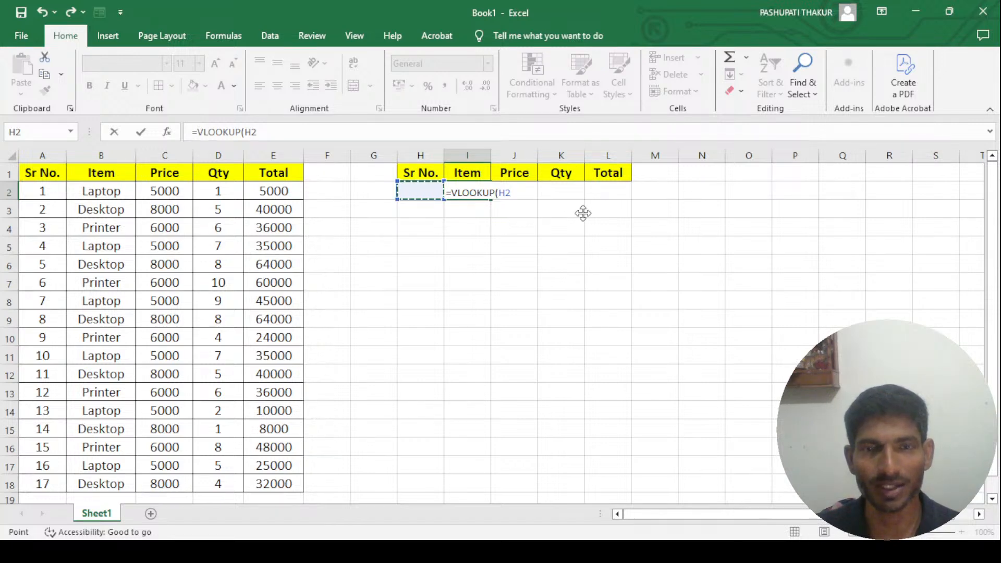
pyautogui.write(',')
# - Set the VLOOKUP table array to the range A1:E18
pyautogui.moveTo(74, 180); pyautogui.dragTo(295, 484)
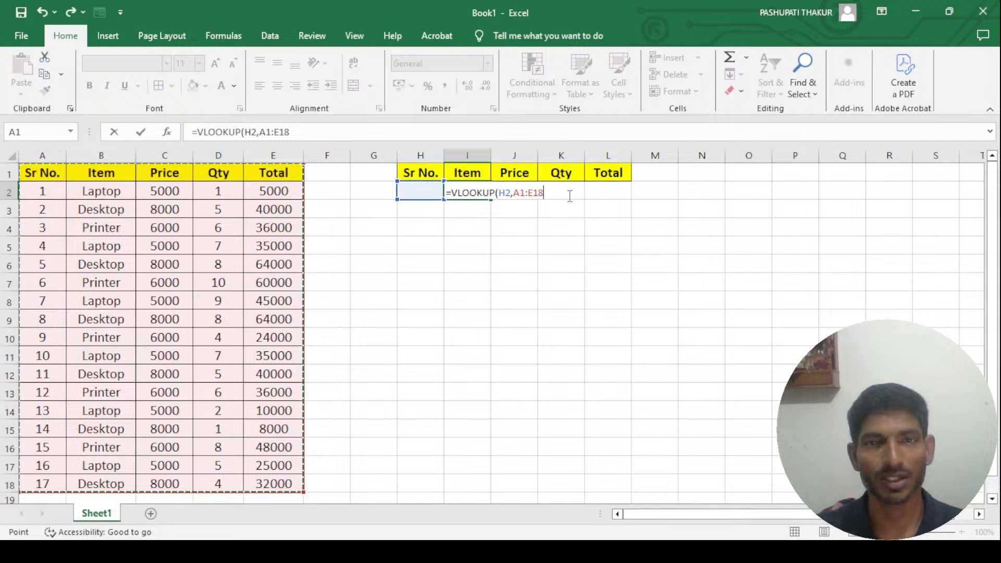
pyautogui.hotkey('shift', 'Left')
pyautogui.hotkey('shift', 'Left')
pyautogui.hotkey('shift', 'Left')
pyautogui.press('Right')
pyautogui.press('Down')
pyautogui.press('Up')
pyautogui.press('Right')
pyautogui.press('Left')
pyautogui.press('Left')
pyautogui.hotkey('shift', 'Right')
pyautogui.hotkey('shift', 'Right')
pyautogui.hotkey('shift', 'Right')
pyautogui.hotkey('shift', 'Right')
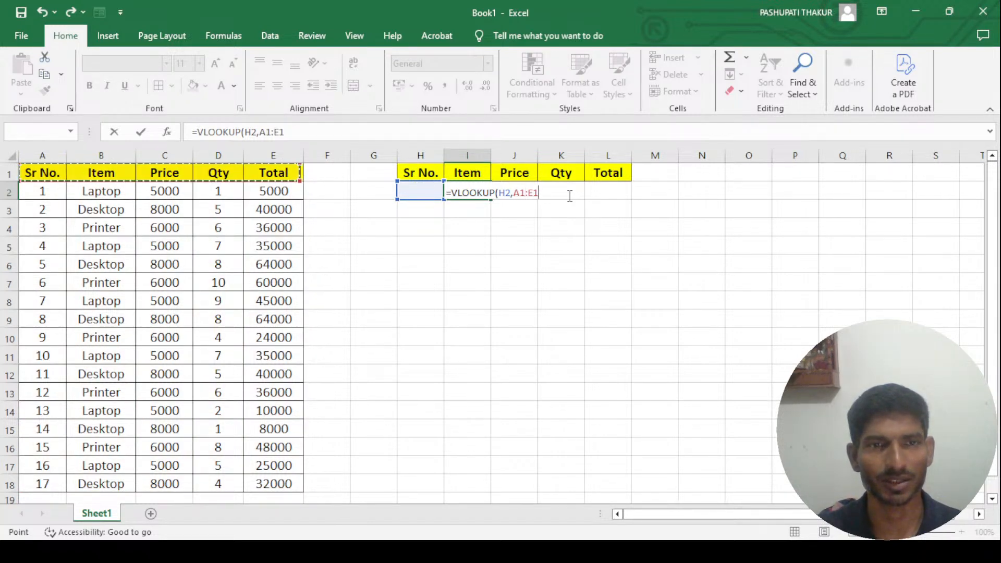
pyautogui.hotkey('ctrl', 'shift', 'Down')
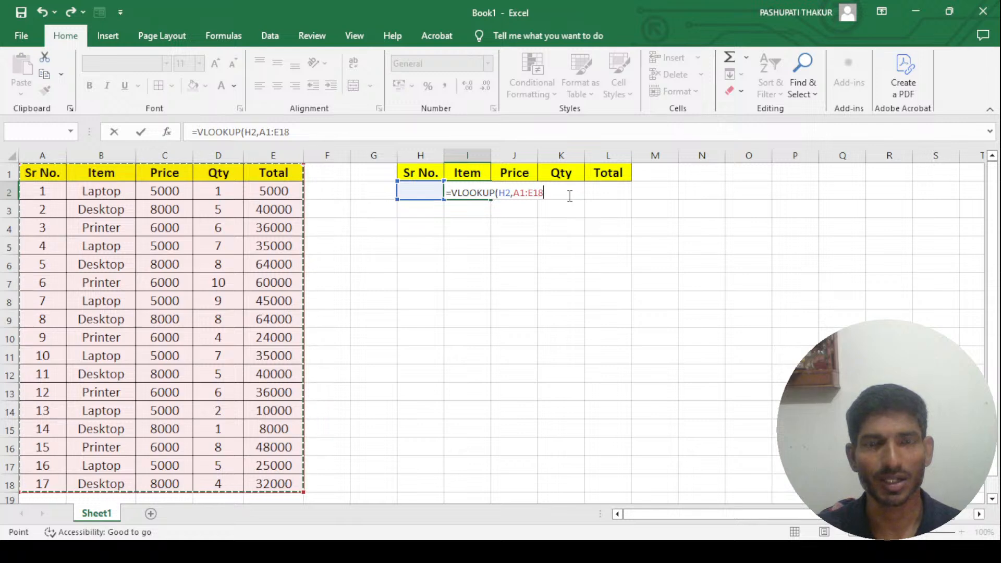
pyautogui.write(',')
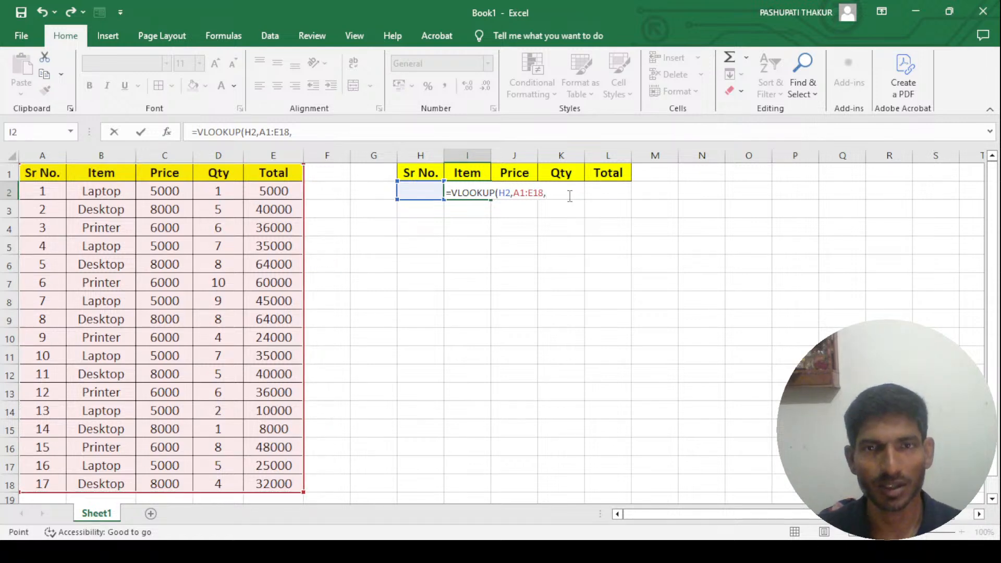
# - Complete the VLOOKUP in I2 with column index 2 and exact match 0
pyautogui.press('Left')
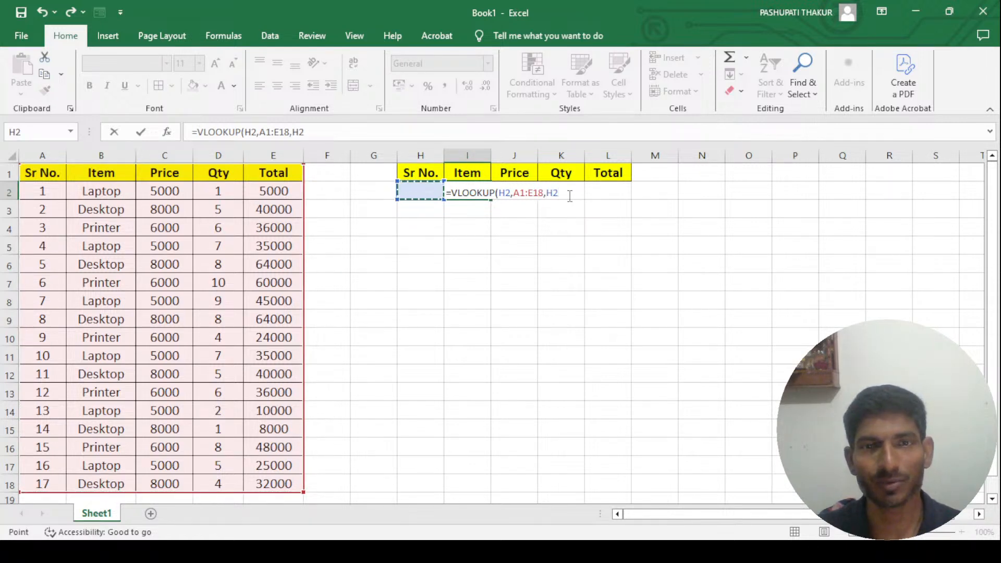
pyautogui.press('BackSpace')
pyautogui.press('BackSpace')
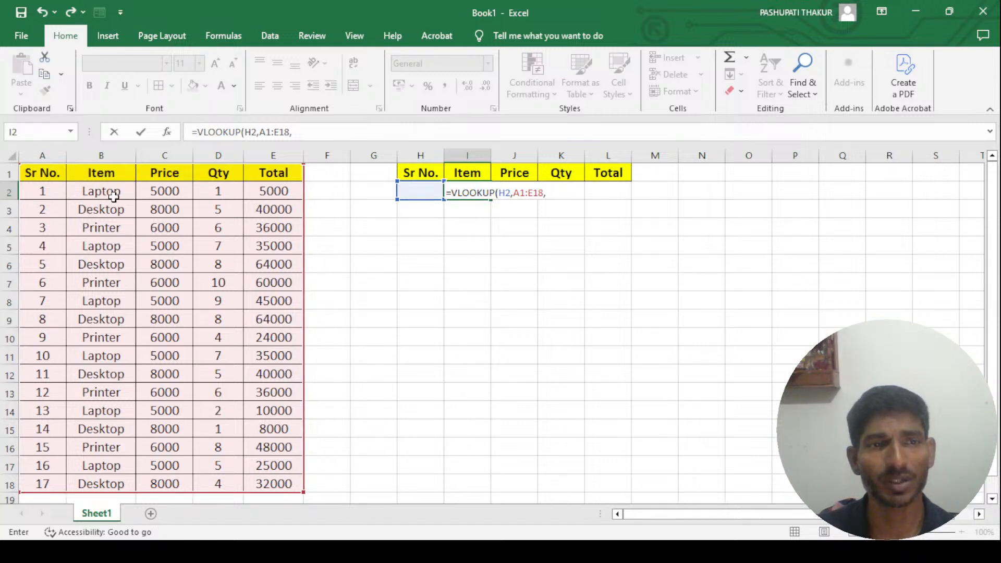
pyautogui.write('2,0')
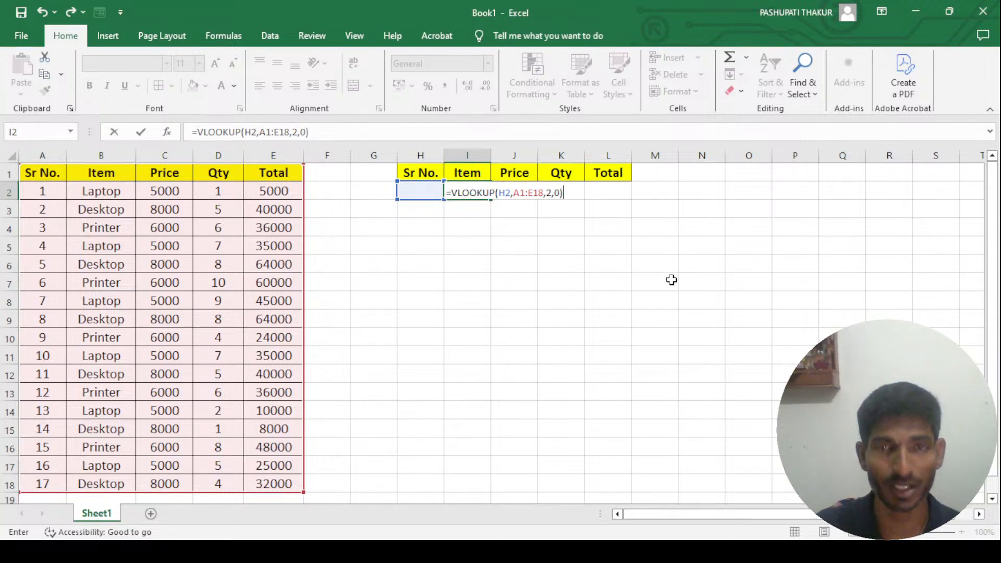
pyautogui.press('Return')
# - Enter 1 as the serial number in cell H2
pyautogui.press('Up')
pyautogui.press('Left')
pyautogui.write('1')
pyautogui.press('Return')
pyautogui.press('Up')
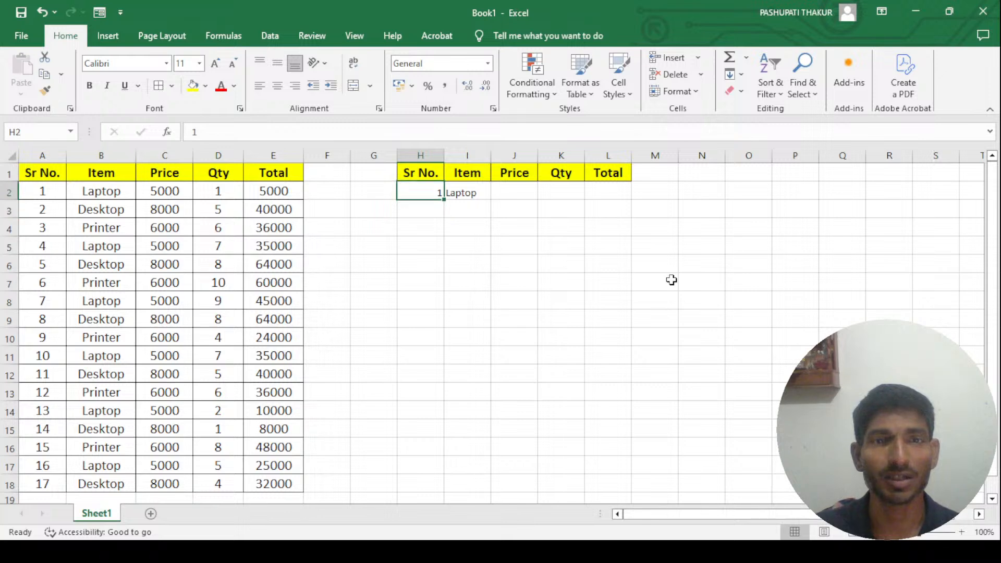
# - Make the table range in the I2 formula absolute as $A$1:$E$18
pyautogui.press('Right')
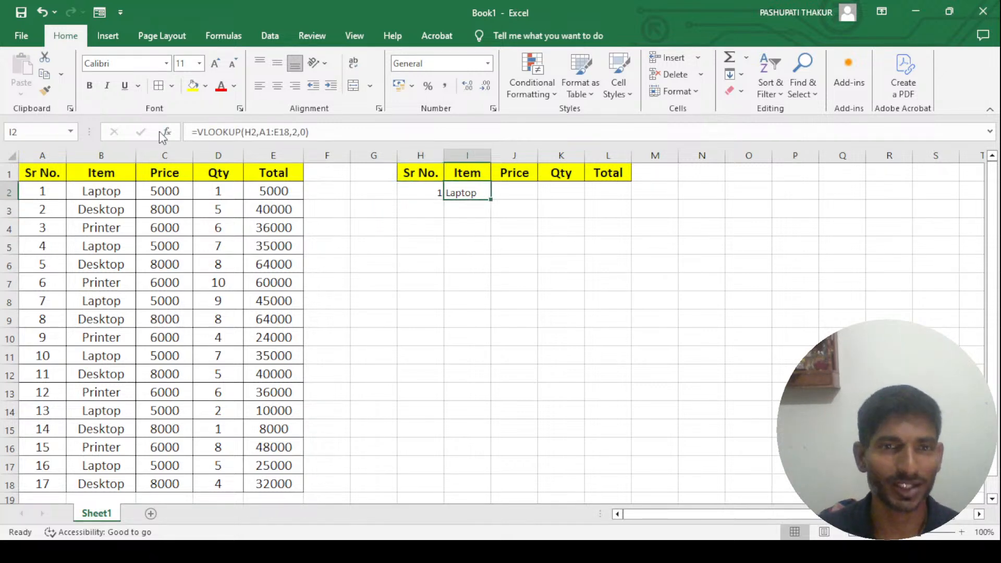
pyautogui.click(286, 133)
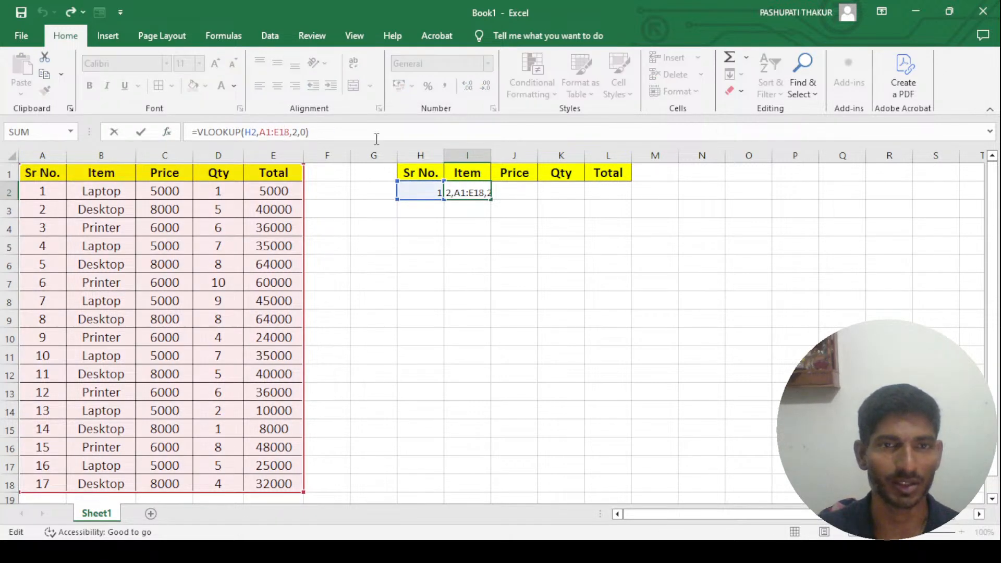
pyautogui.press('Right')
pyautogui.hotkey('shift', 'Left')
pyautogui.hotkey('shift', 'Left')
pyautogui.hotkey('shift', 'Left')
pyautogui.hotkey('shift', 'Left')
pyautogui.hotkey('shift', 'Left')
pyautogui.hotkey('shift', 'Left')
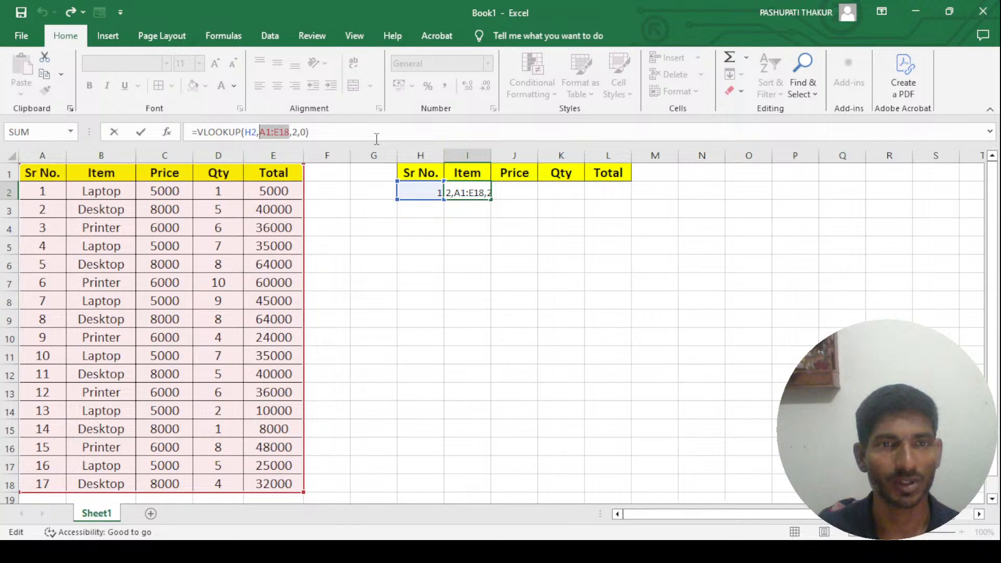
pyautogui.press('F4')
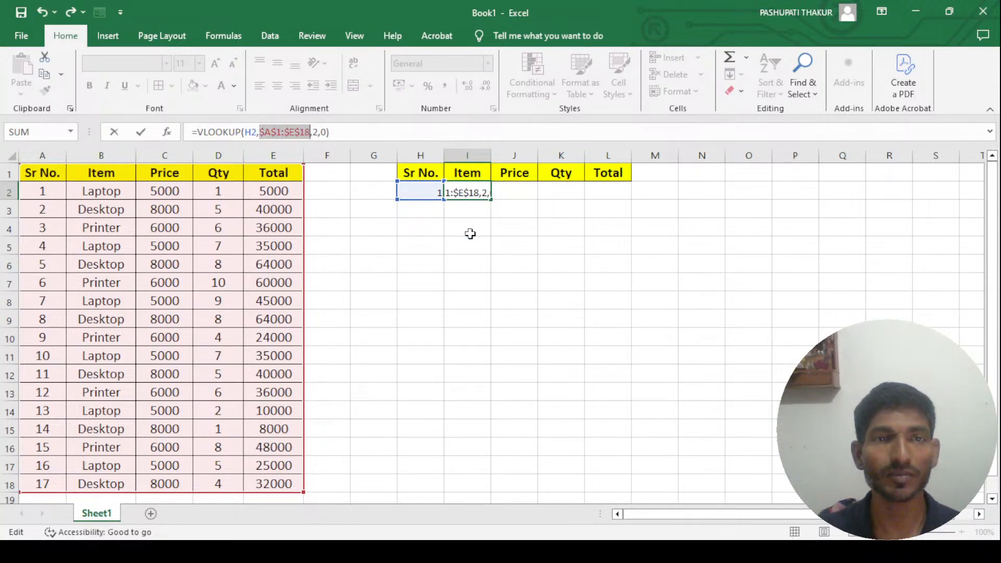
pyautogui.click(505, 227)
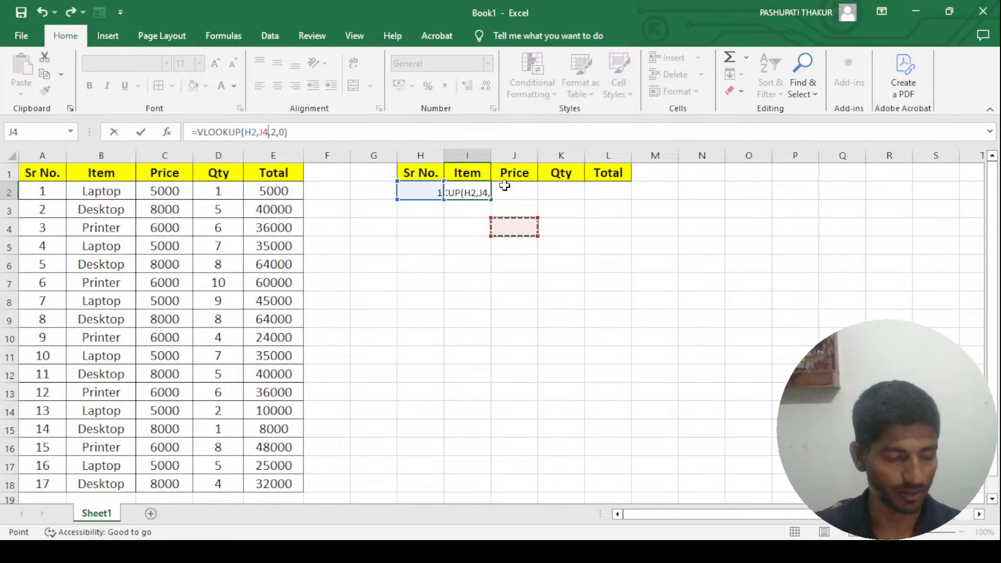
pyautogui.hotkey('ctrl', 'z')
pyautogui.press('Return')
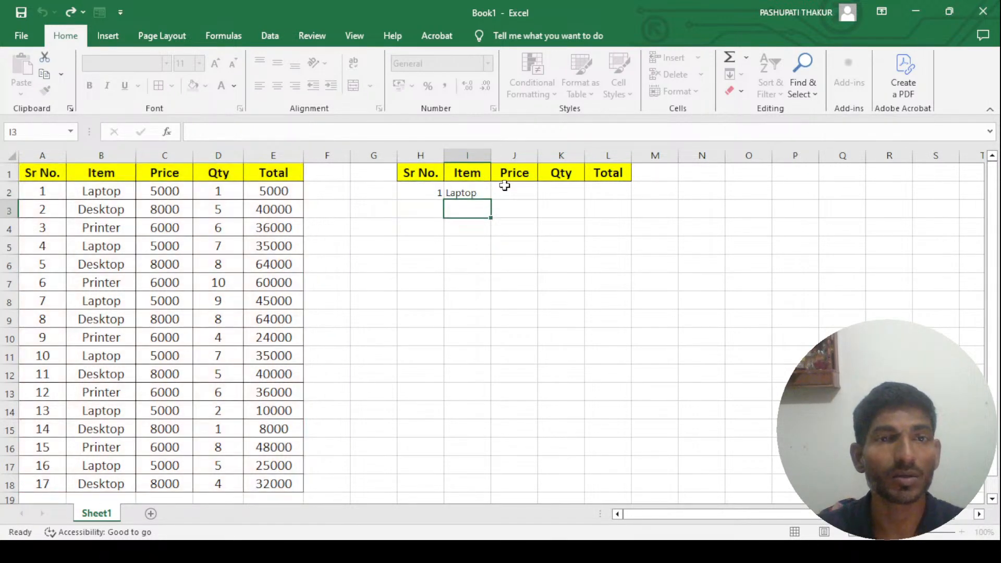
# - Examine the cells of the lookup row H2:L2 and the formula in I2
pyautogui.click(481, 194)
pyautogui.click(509, 191)
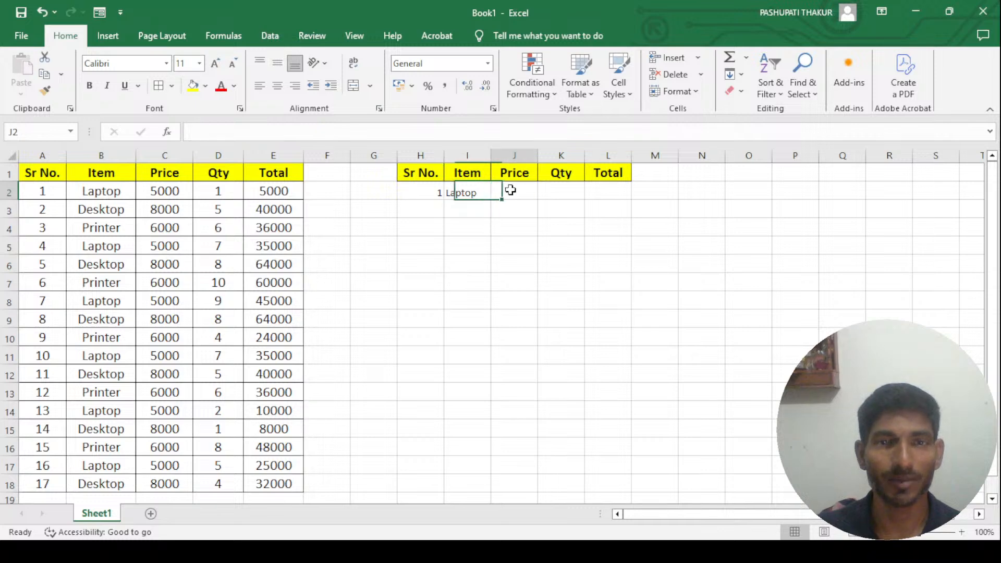
pyautogui.click(420, 190)
pyautogui.click(471, 192)
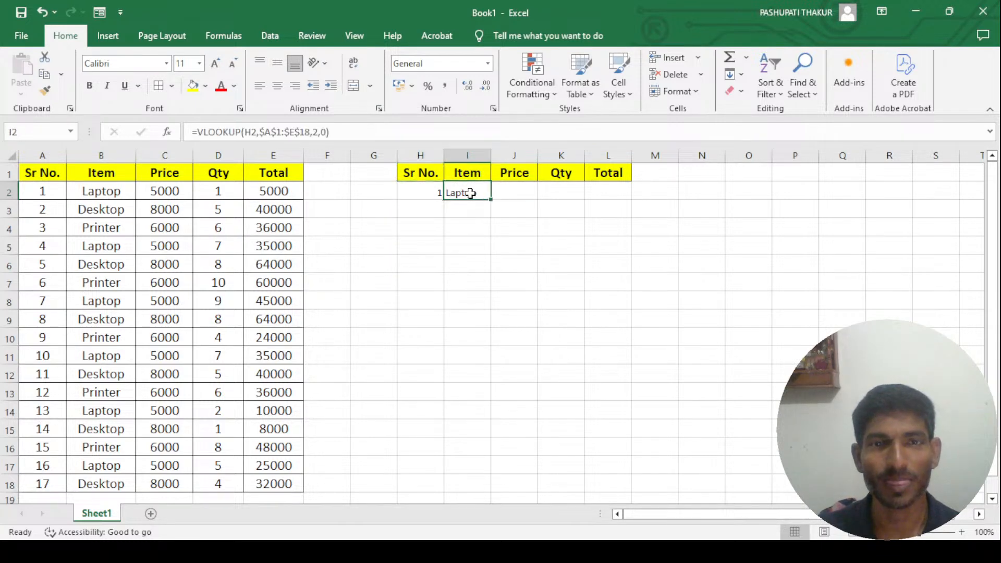
pyautogui.click(519, 193)
pyautogui.click(563, 194)
pyautogui.click(621, 195)
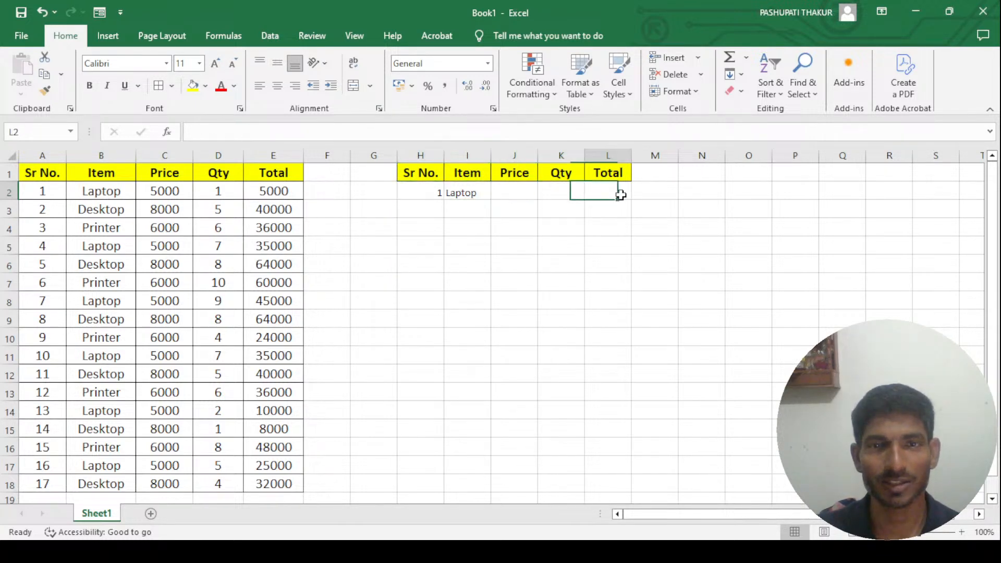
pyautogui.click(469, 192)
pyautogui.click(430, 193)
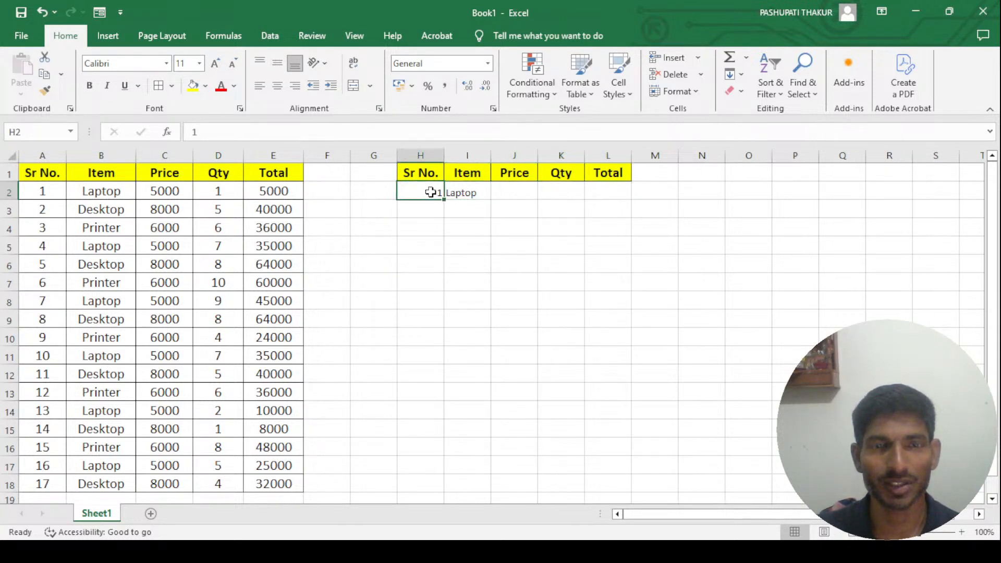
pyautogui.click(477, 192)
pyautogui.click(518, 189)
# - Fill the I2 VLOOKUP formula across to L2 and select I2 again
pyautogui.click(475, 192)
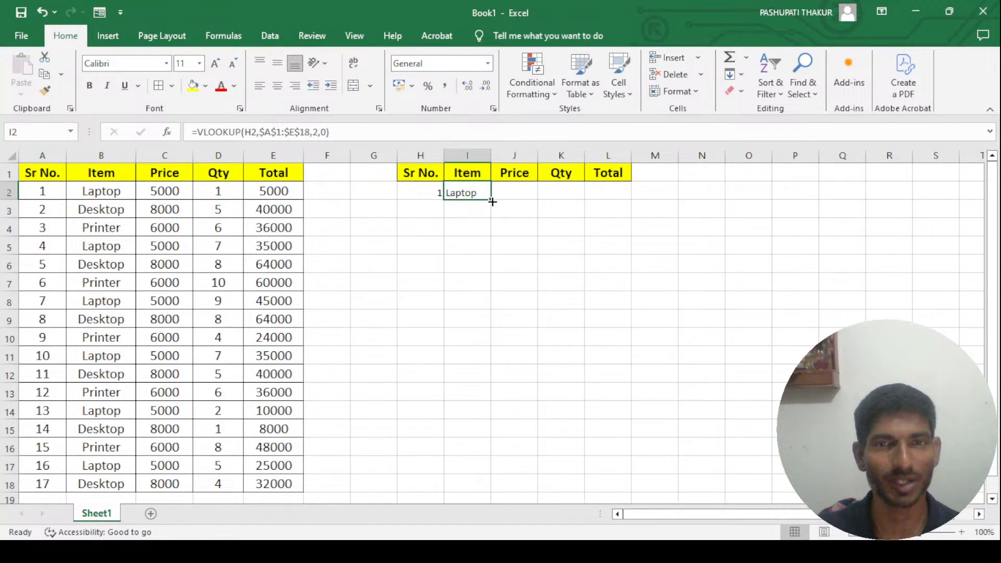
pyautogui.moveTo(490, 199); pyautogui.dragTo(608, 194)
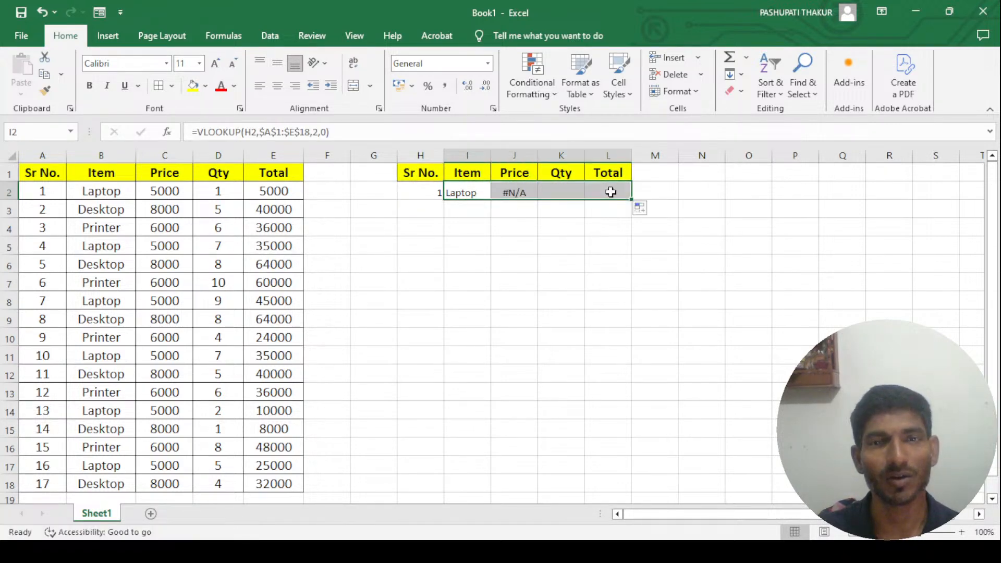
pyautogui.click(476, 193)
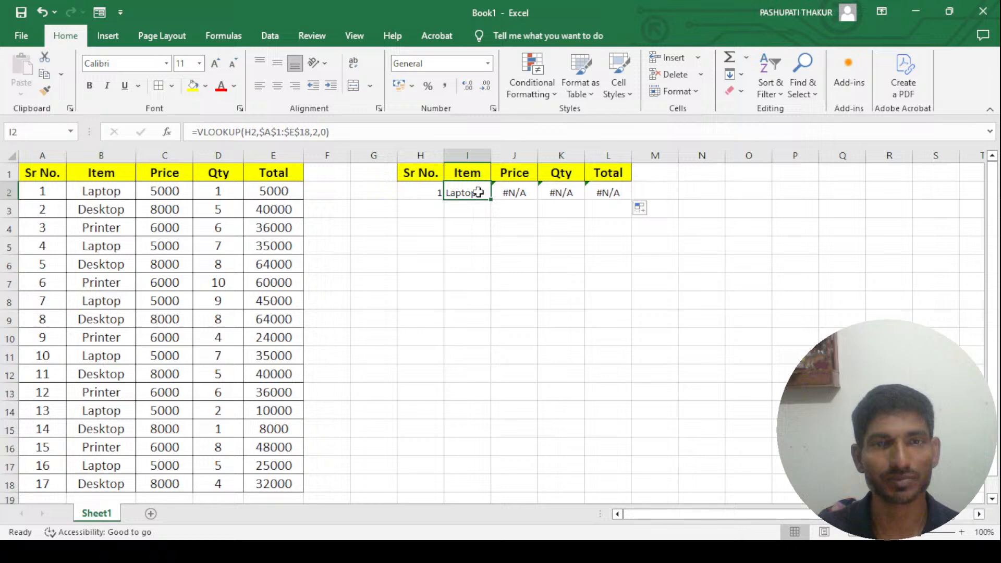
# - Examine the VLOOKUP formulas in lookup row cells I2, J2, K2 and L2, comparing their lookup references
pyautogui.click(520, 194)
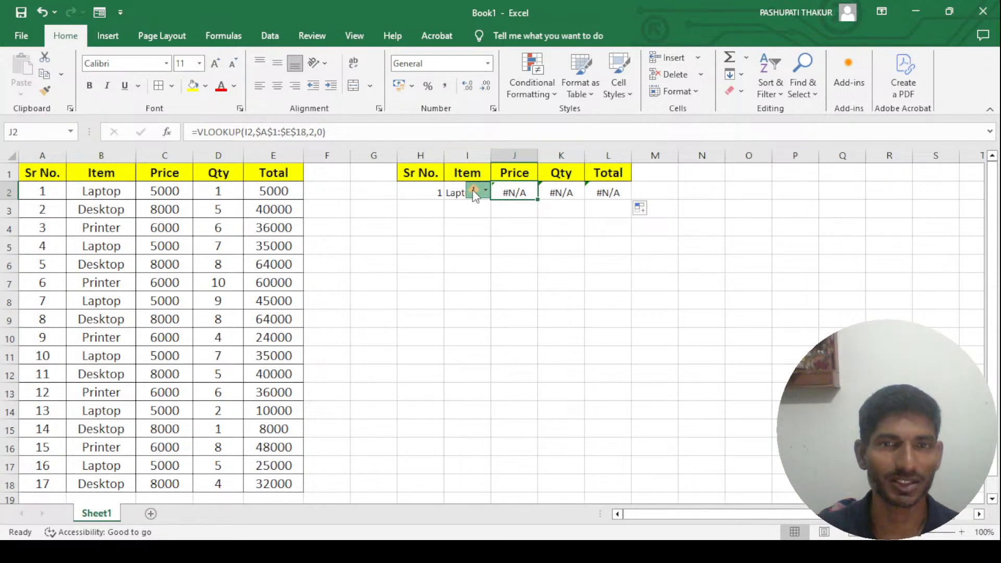
pyautogui.click(464, 230)
pyautogui.click(454, 192)
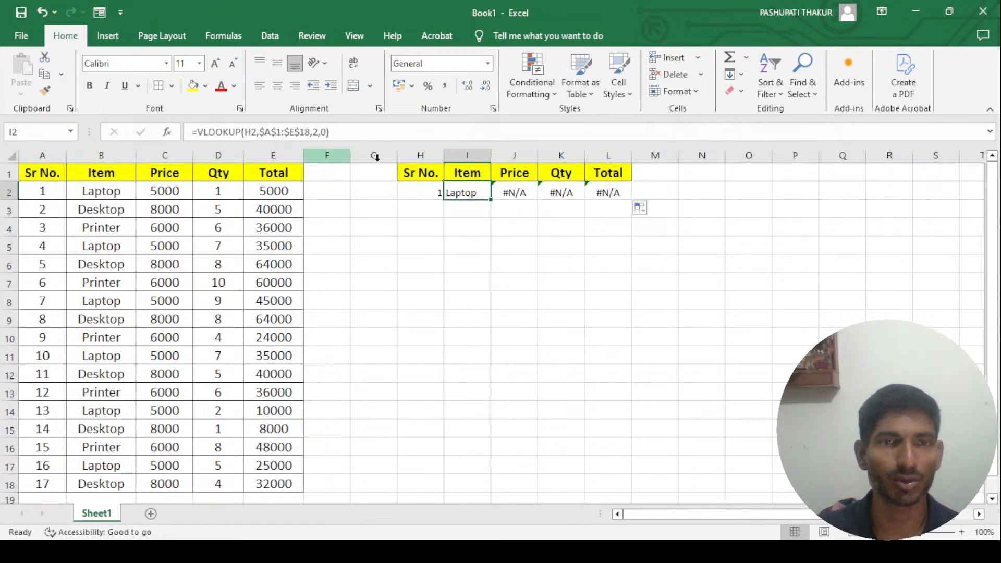
pyautogui.click(516, 193)
pyautogui.click(566, 192)
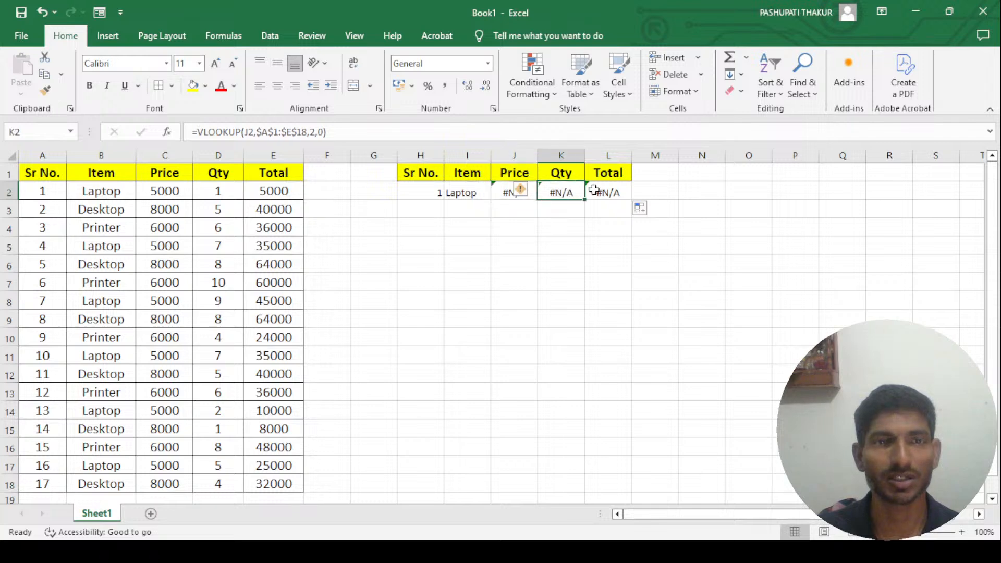
pyautogui.click(609, 192)
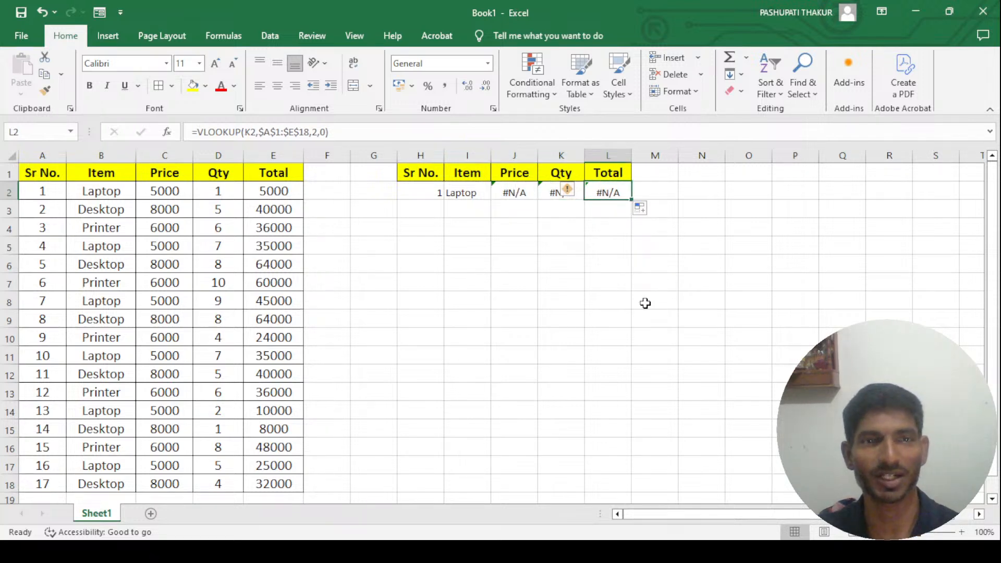
# - Set the column index of the Price formula in J2 to 3 and compare it with the formula in I2
pyautogui.press('Left')
pyautogui.press('Left')
pyautogui.press('Left')
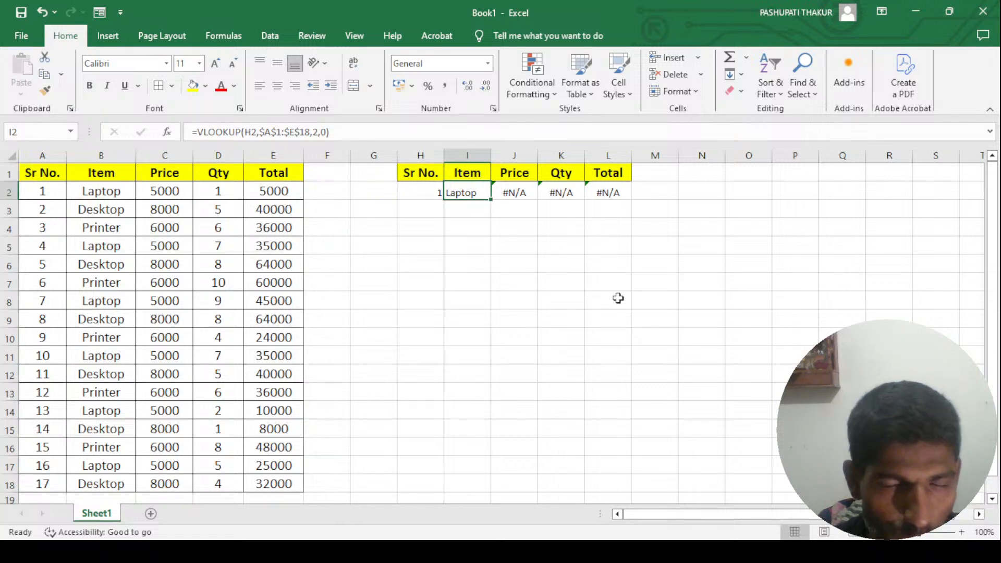
pyautogui.press('Right')
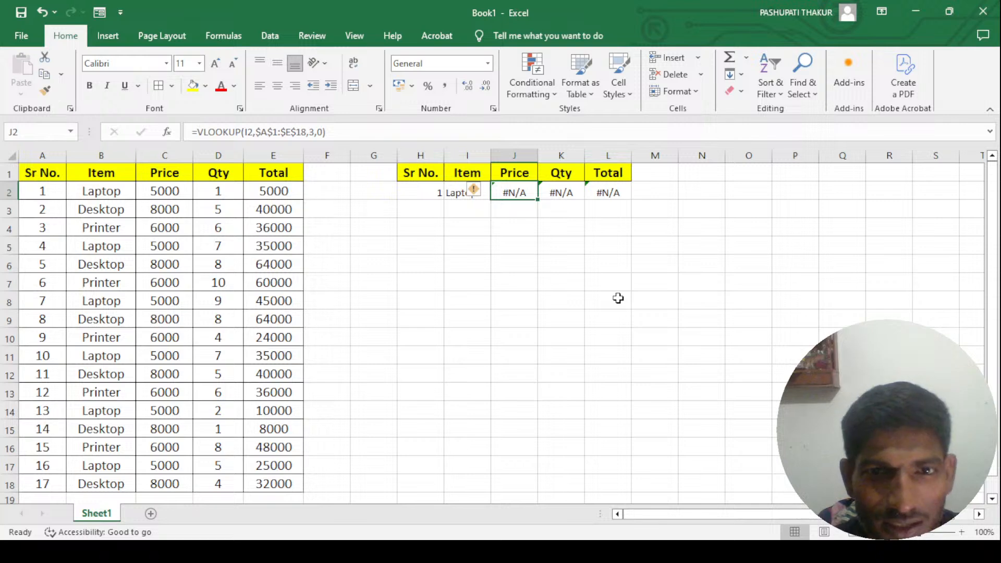
pyautogui.press('Left')
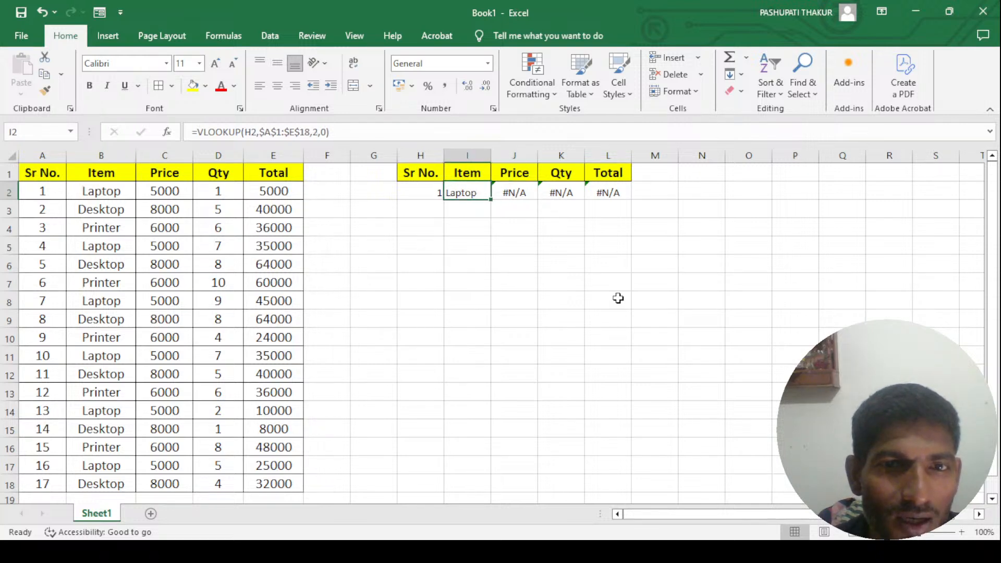
pyautogui.press('Right')
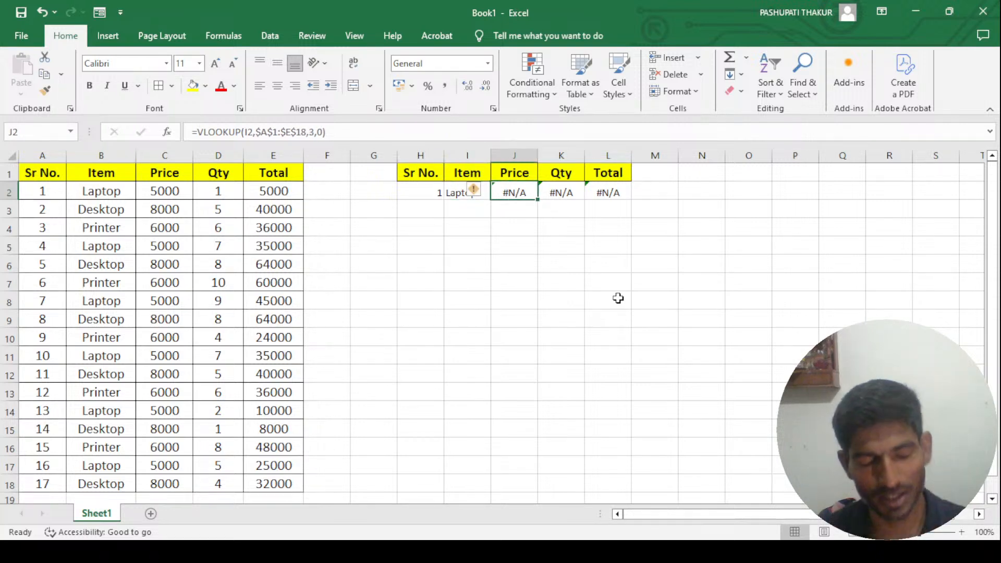
# - Copy the formula text from I2 and paste it over the J2 formula as =VLOOKUP(H2,$A$1:$E$18,2,0)
pyautogui.press('Left')
pyautogui.press('F2')
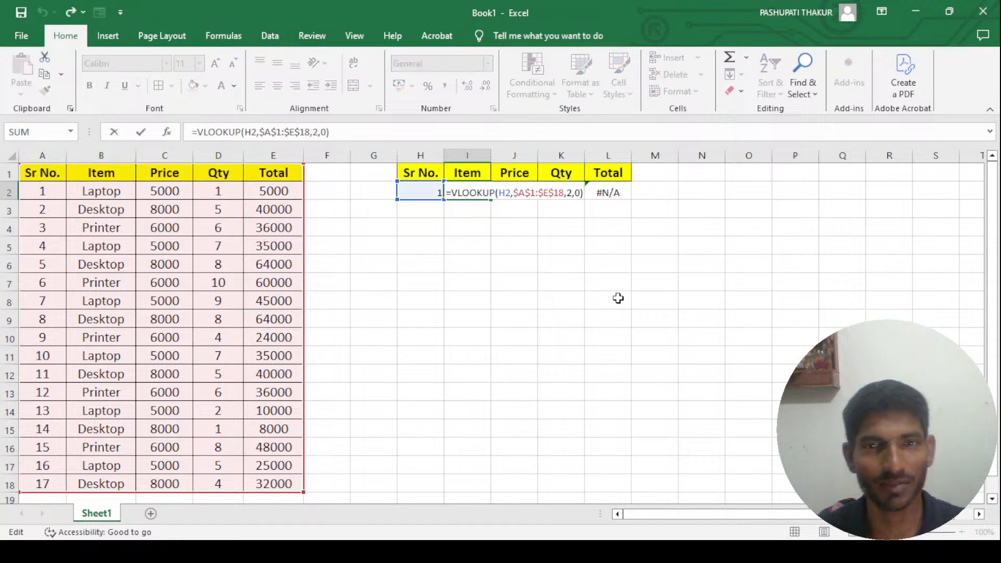
pyautogui.press('Return')
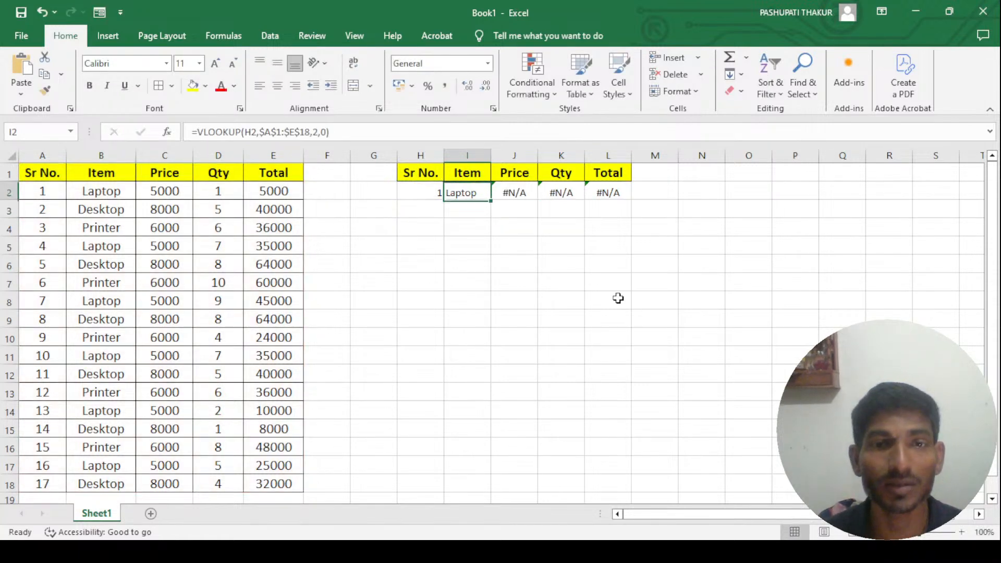
pyautogui.press('Up')
pyautogui.press('Right')
pyautogui.press('F2')
pyautogui.hotkey('shift', 'Home')
pyautogui.write('=VLOOKUP(H2,$A$1:$E$18,2,0)')
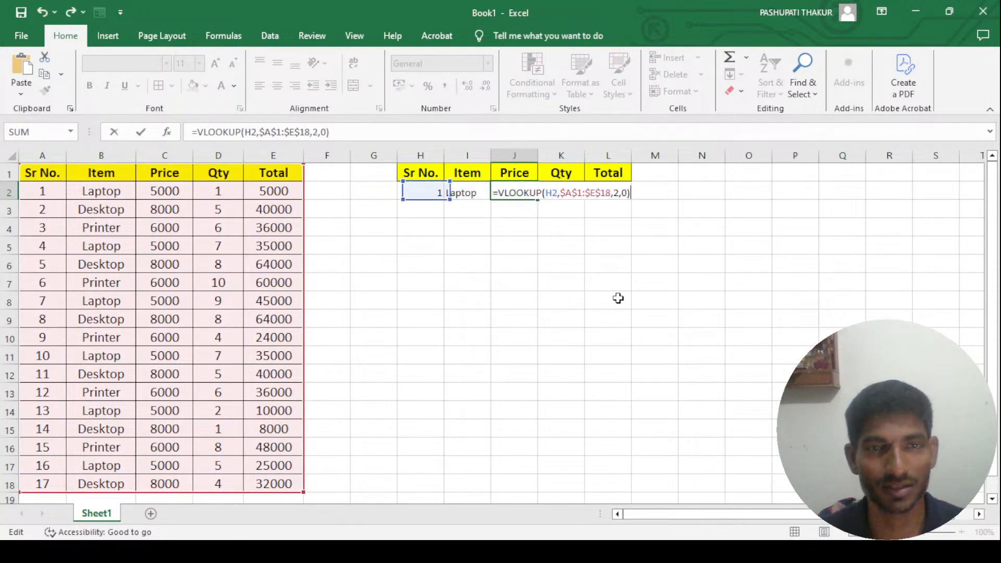
# - Set the column index of the pasted Price formula in J2 to 3
pyautogui.click(614, 193)
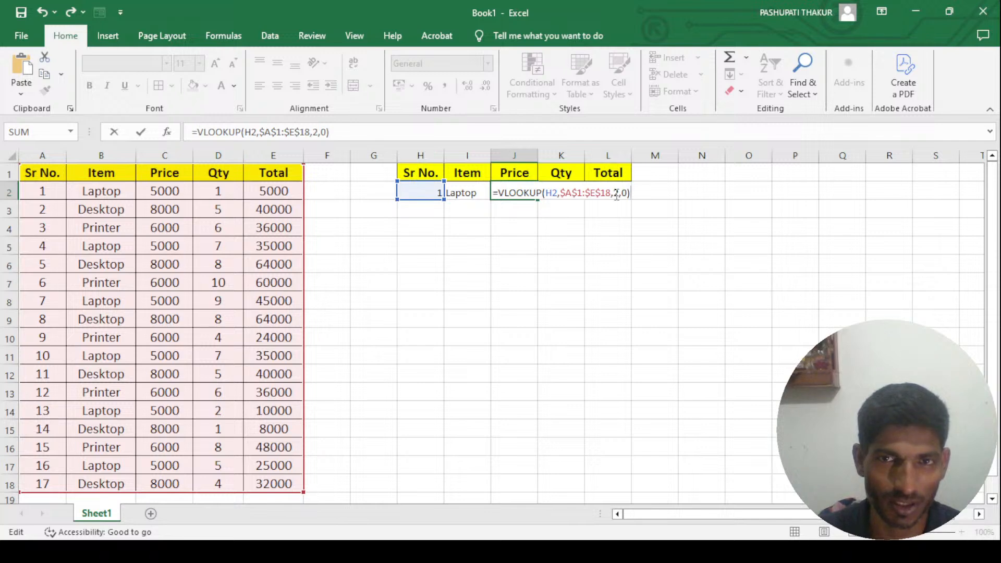
pyautogui.press('Delete')
pyautogui.write('3')
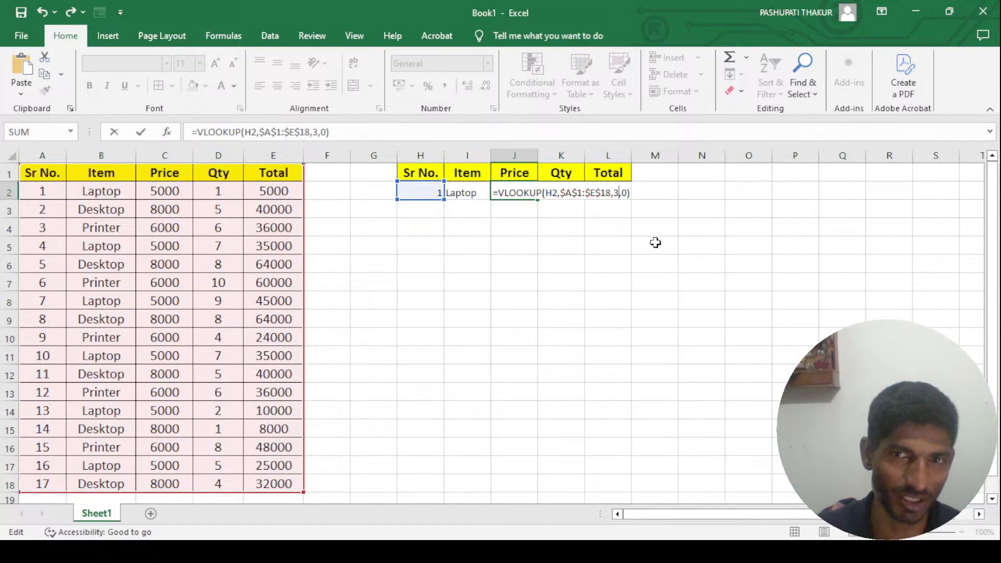
pyautogui.press('Return')
# - Set the column index of the Qty formula in K2 to 4
pyautogui.press('Up')
pyautogui.press('Right')
pyautogui.press('F2')
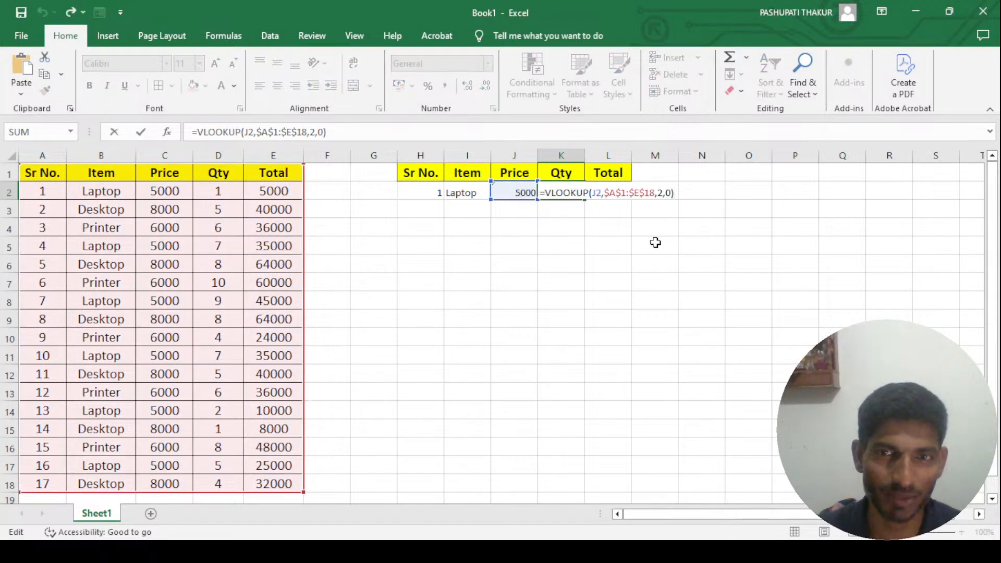
pyautogui.press('Delete')
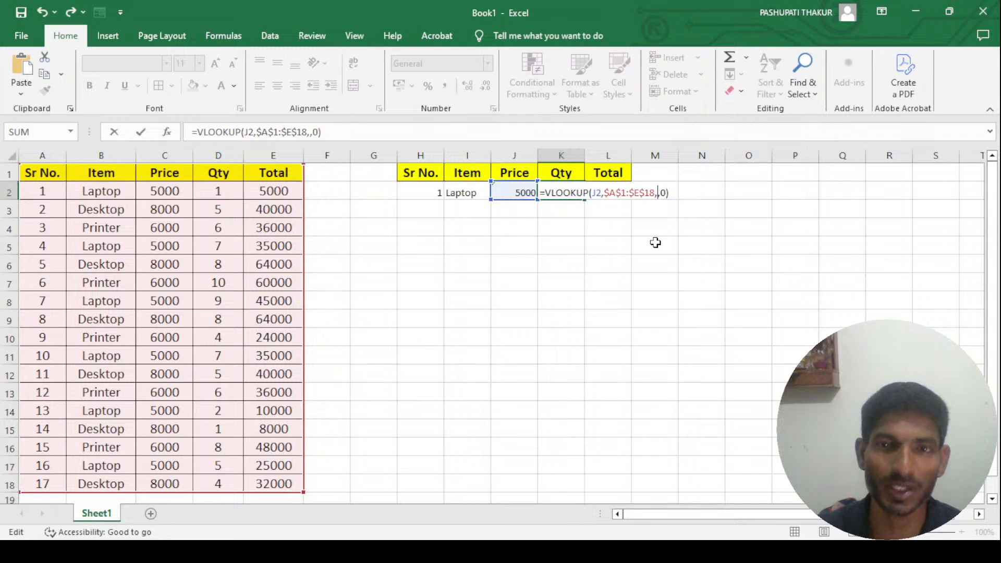
pyautogui.write('4')
pyautogui.press('Return')
# - Change the lookup value of the Qty formula in K2 to H2
pyautogui.press('Up')
pyautogui.press('Right')
pyautogui.press('Left')
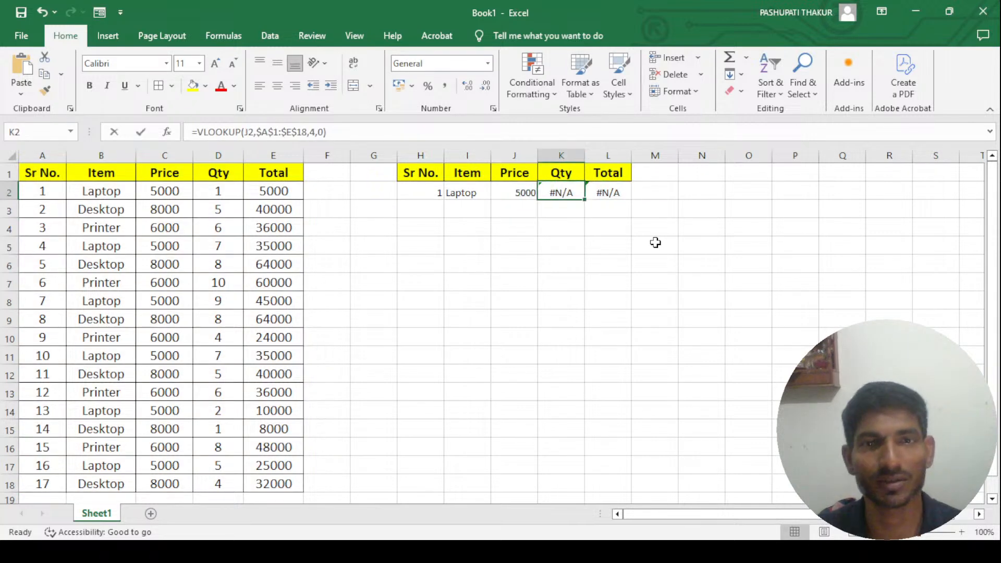
pyautogui.press('F2')
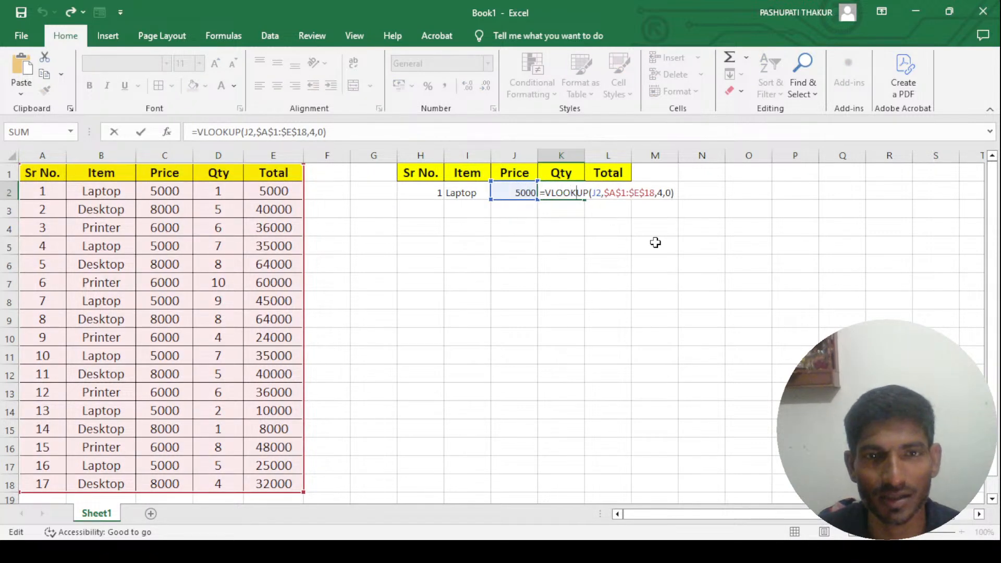
pyautogui.press('Delete')
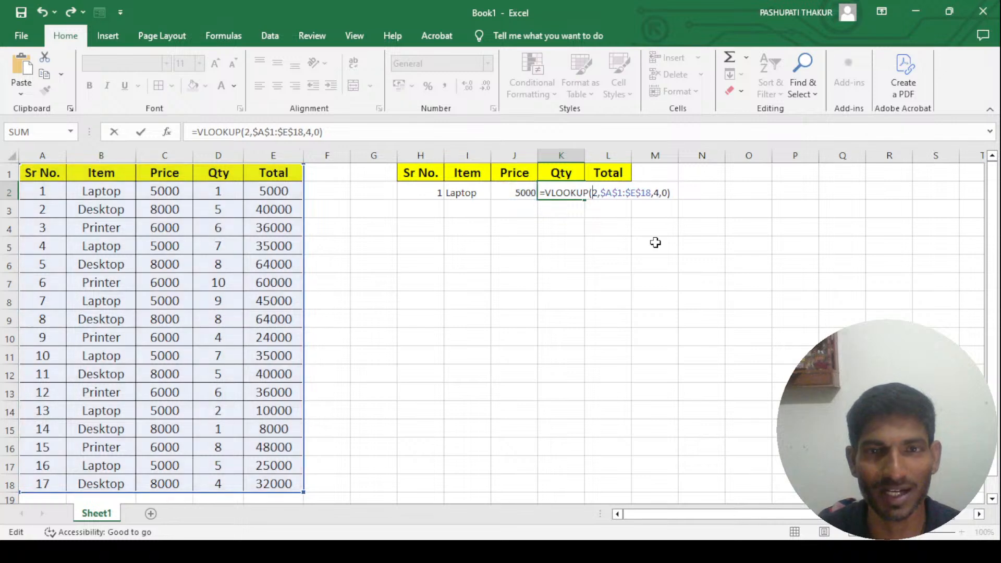
pyautogui.write('H')
pyautogui.press('Return')
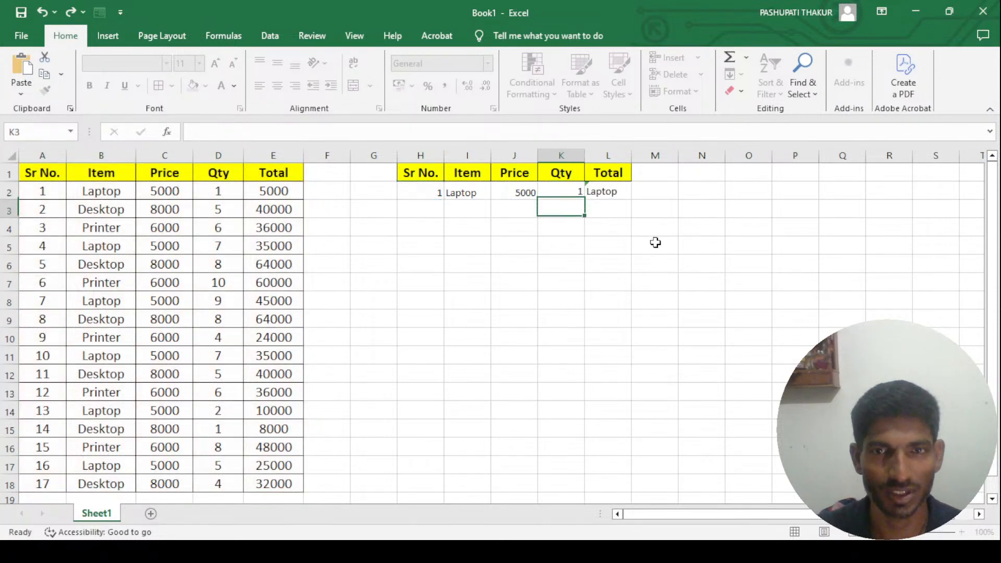
# - Change the lookup value of the Total formula in L2 to H2
pyautogui.press('Up')
pyautogui.press('Right')
pyautogui.press('F2')
pyautogui.press('Left')
pyautogui.press('Left')
pyautogui.press('Left')
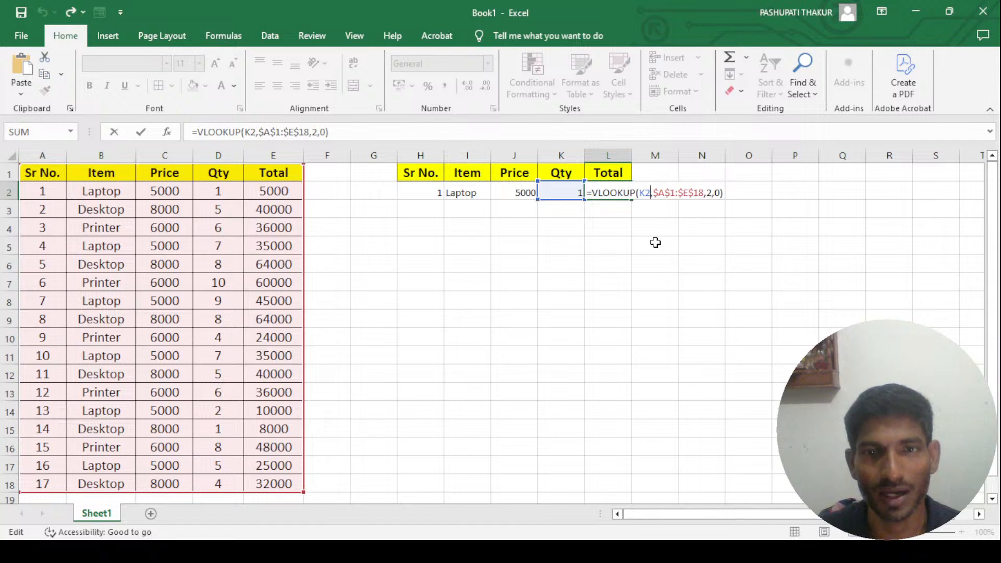
pyautogui.press('Delete')
pyautogui.write('h')
# - Set the column index of the Total formula in L2 to 5
pyautogui.press('End')
pyautogui.press('Left')
pyautogui.press('Left')
pyautogui.press('Left')
pyautogui.press('BackSpace')
pyautogui.write('5')
pyautogui.press('Return')
pyautogui.press('Up')
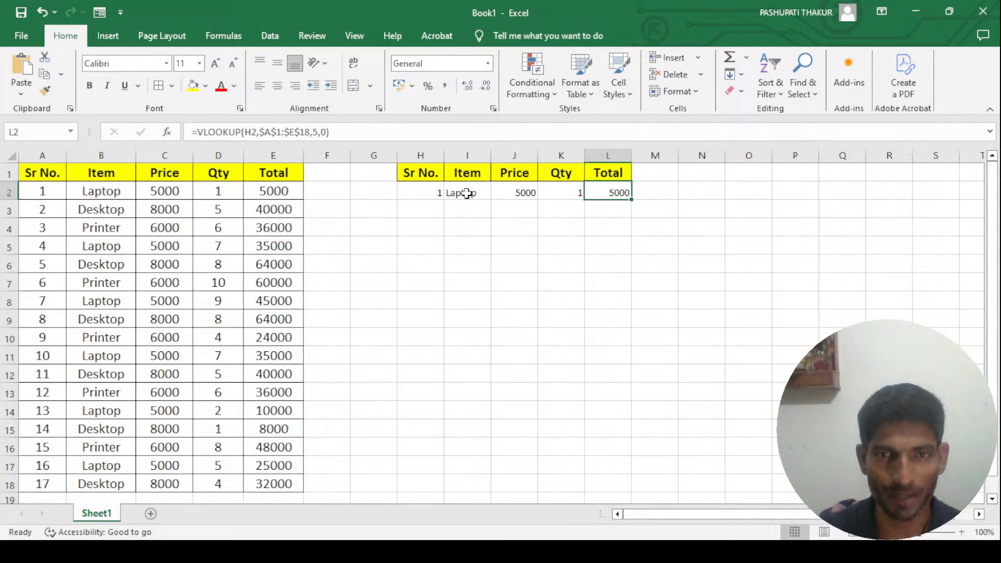
# - Check the serial number in H2 and the Item formula in I2
pyautogui.click(437, 194)
pyautogui.click(457, 190)
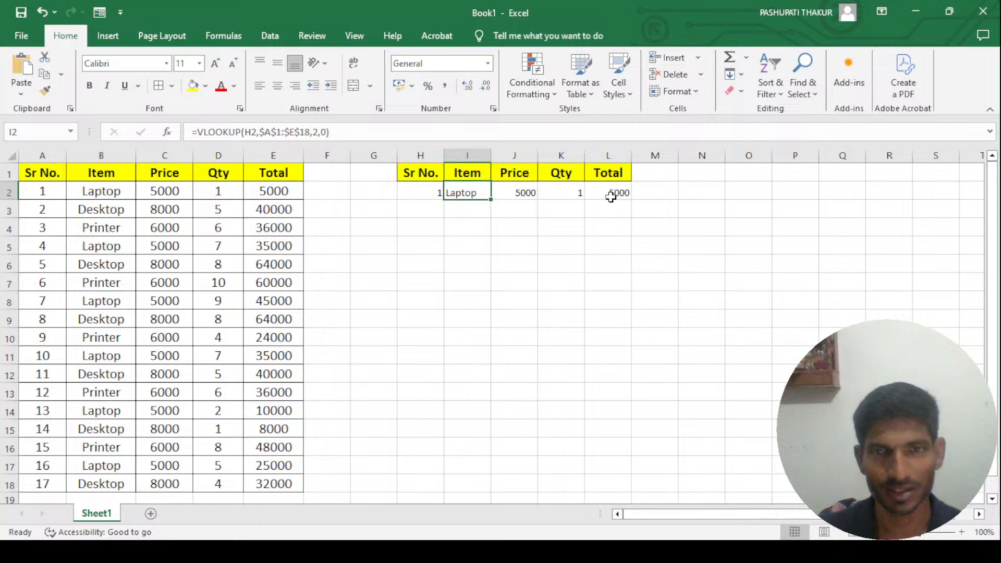
pyautogui.click(439, 193)
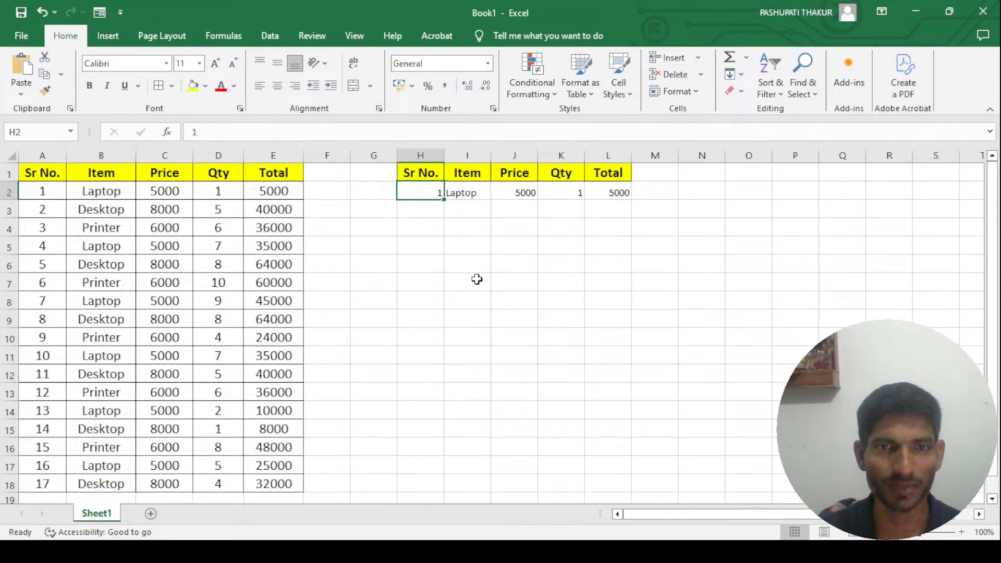
# - Add a new worksheet and return to the item table on Sheet1
pyautogui.click(151, 514)
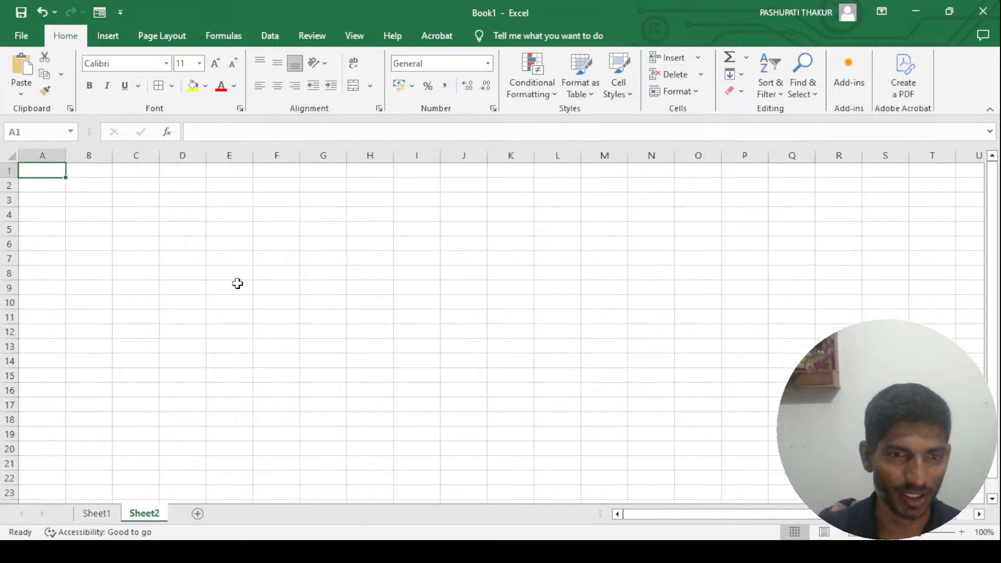
pyautogui.click(114, 515)
pyautogui.click(53, 180)
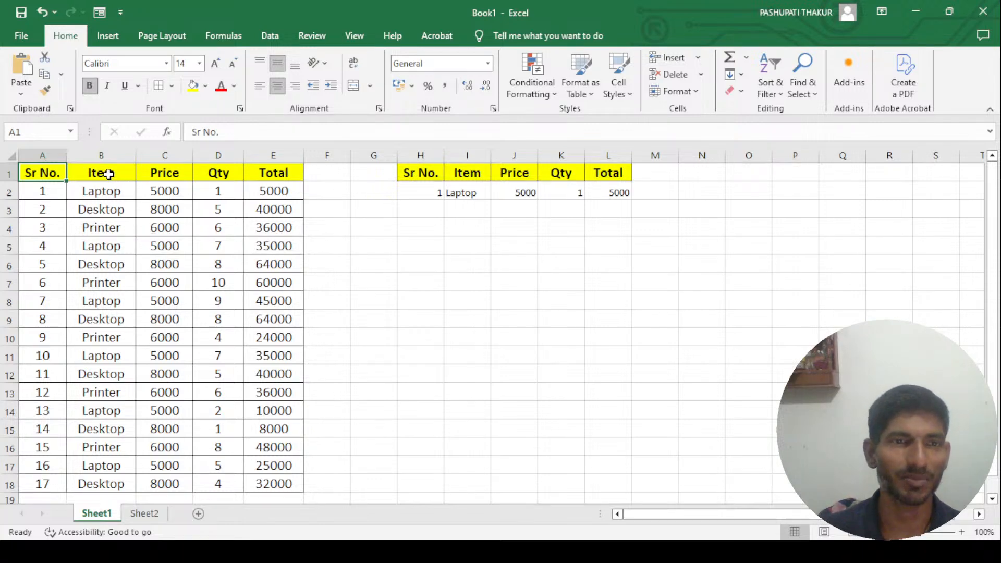
# - Copy the Item and Price columns of the table, range B1:C18
pyautogui.moveTo(109, 175); pyautogui.dragTo(188, 326)
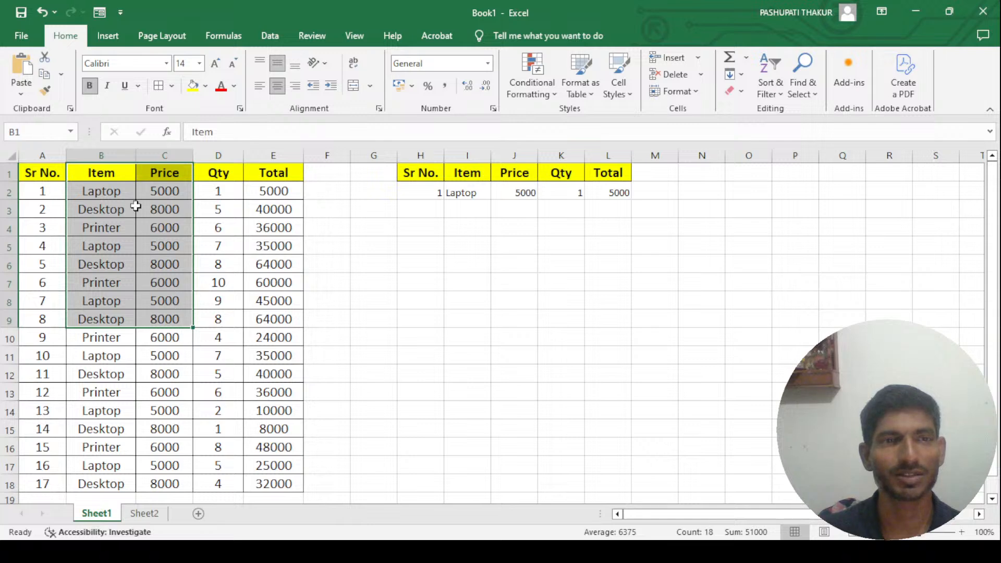
pyautogui.click(105, 156)
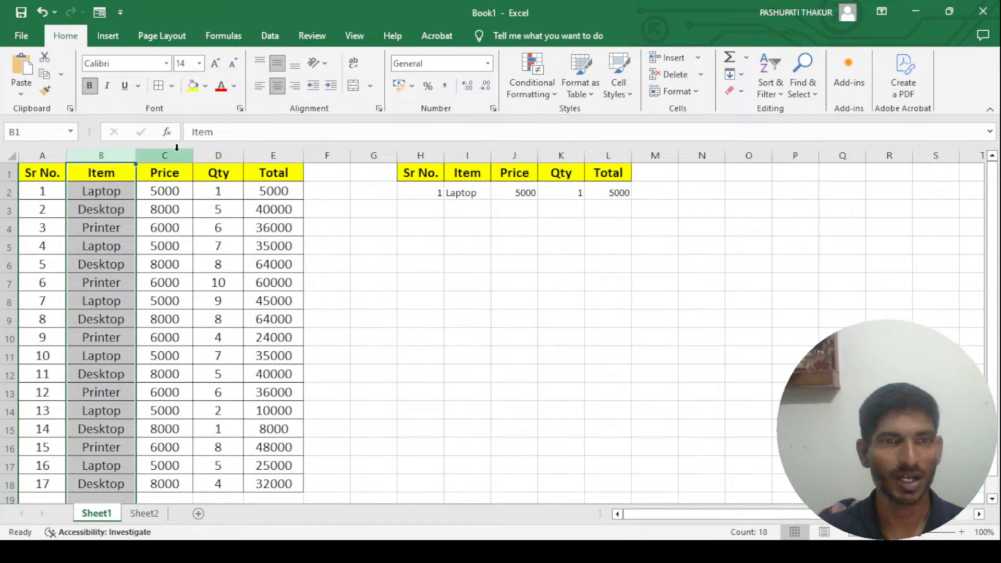
pyautogui.click(119, 171)
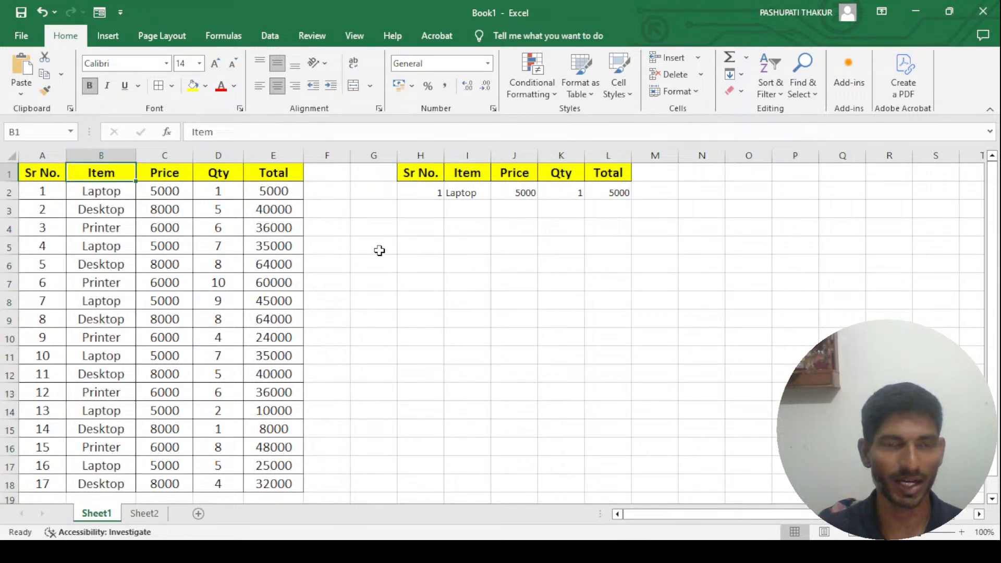
pyautogui.hotkey('shift', 'Right')
pyautogui.hotkey('ctrl', 'shift', 'Down')
pyautogui.hotkey('ctrl', 'c')
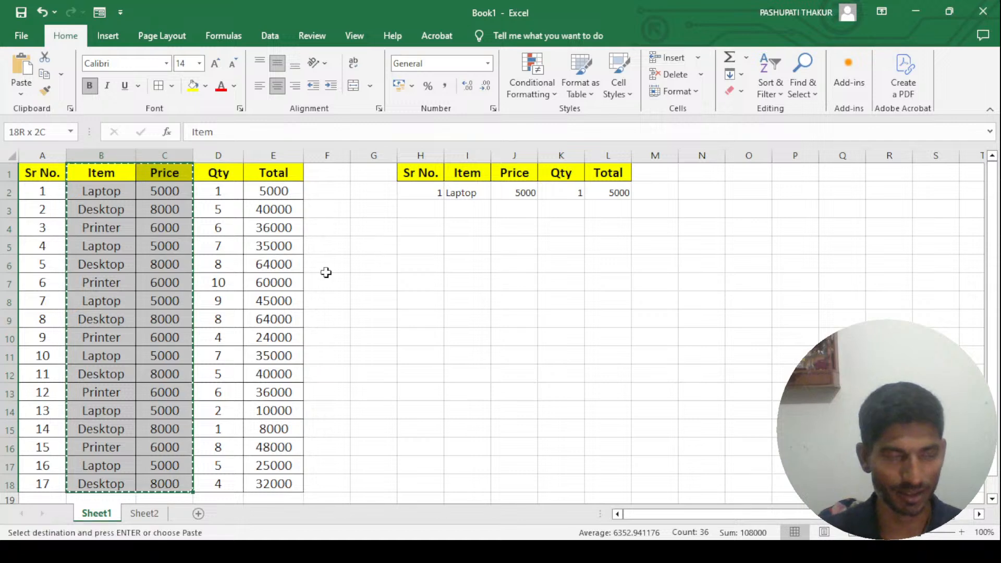
# - Paste the copied Item and Price columns into Sheet2 at E5 and widen column E to fit the item names
pyautogui.click(144, 514)
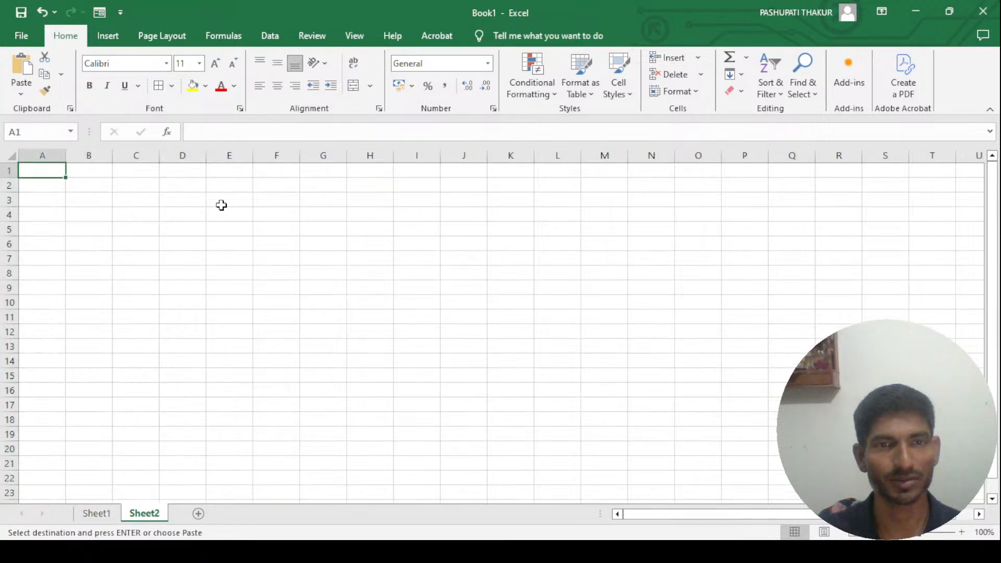
pyautogui.click(230, 230)
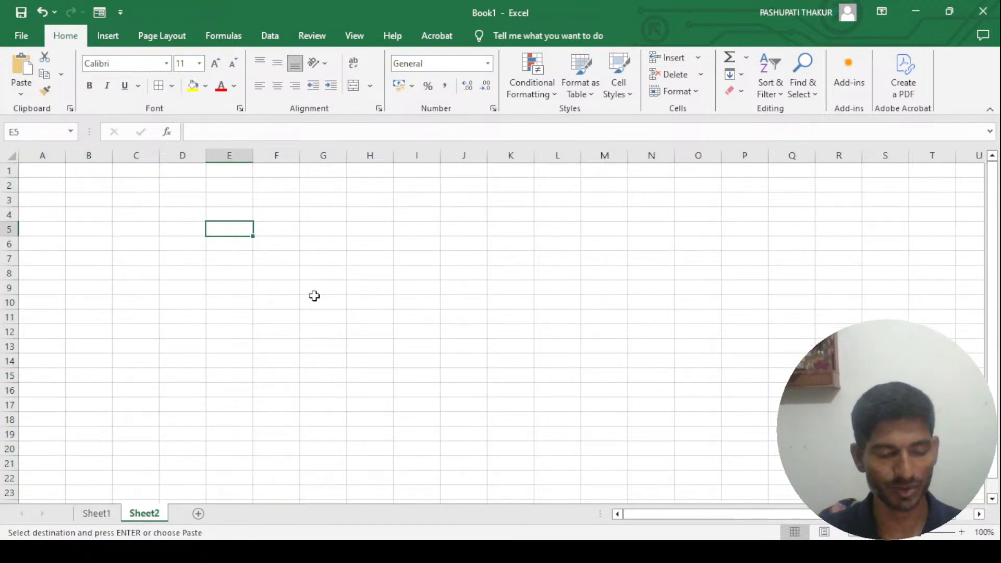
pyautogui.hotkey('ctrl', 'v')
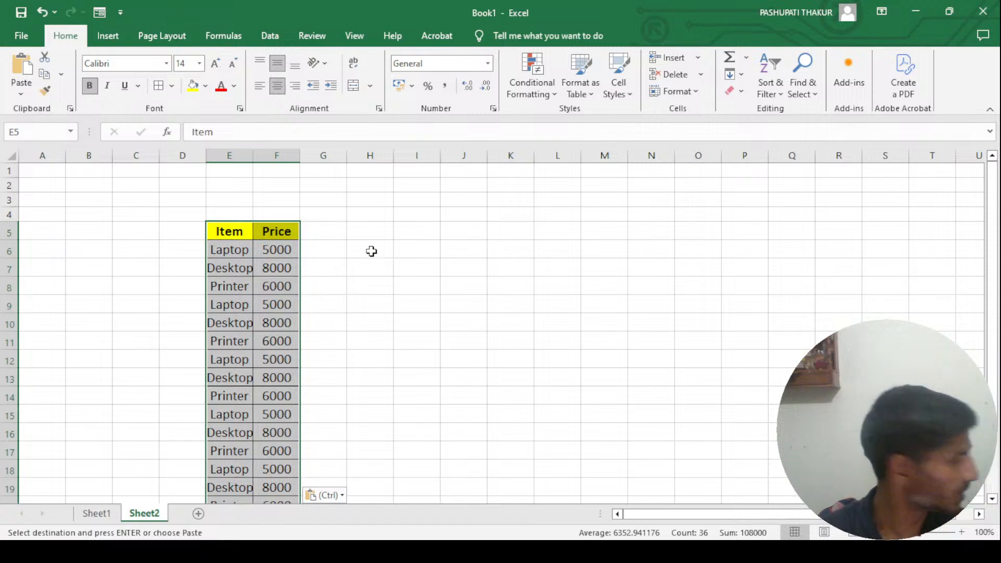
pyautogui.moveTo(254, 157); pyautogui.dragTo(271, 157)
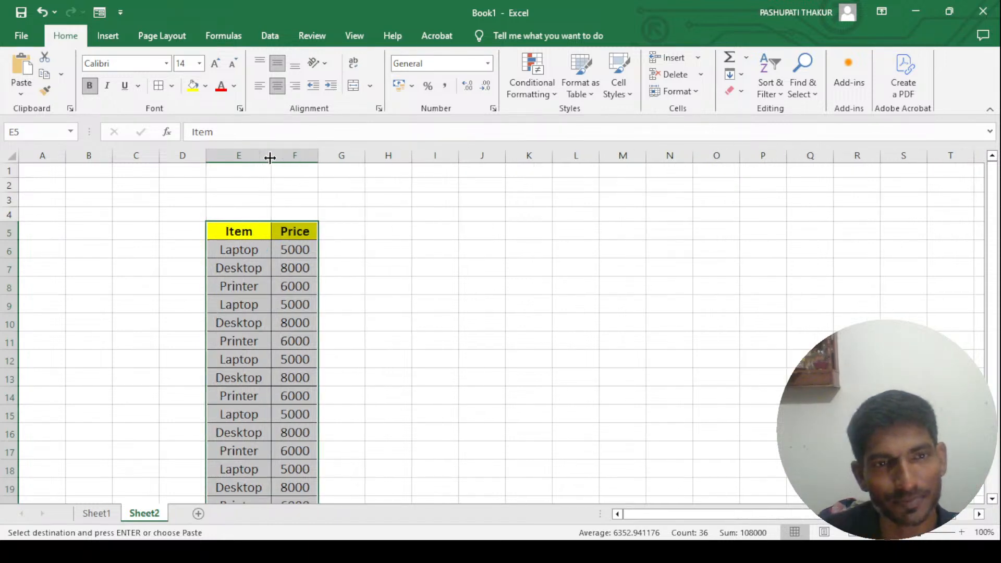
# - Clear all the values under the Price header on Sheet2, cells F6:F22
pyautogui.click(305, 255)
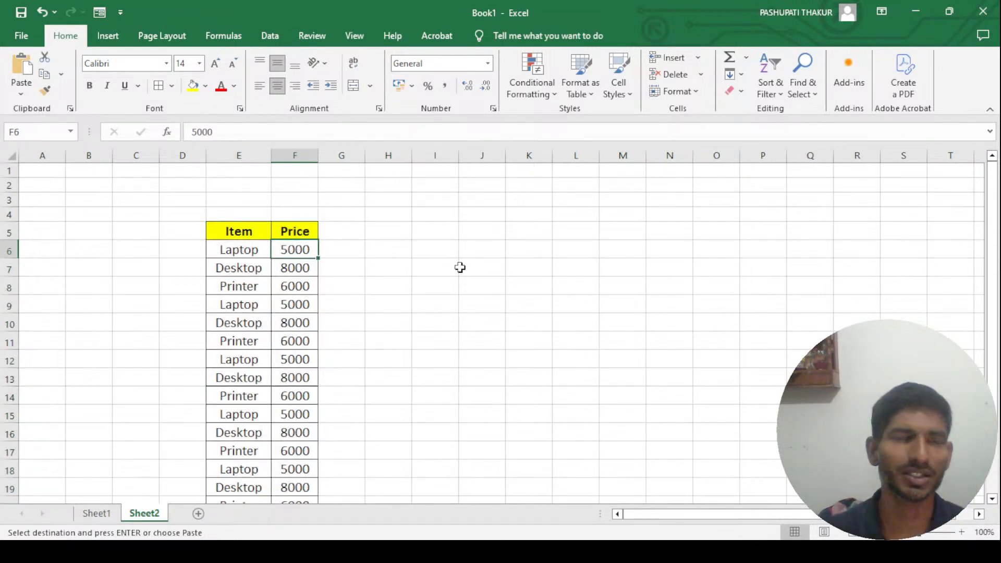
pyautogui.hotkey('ctrl', 'shift', 'Down')
pyautogui.press('Delete')
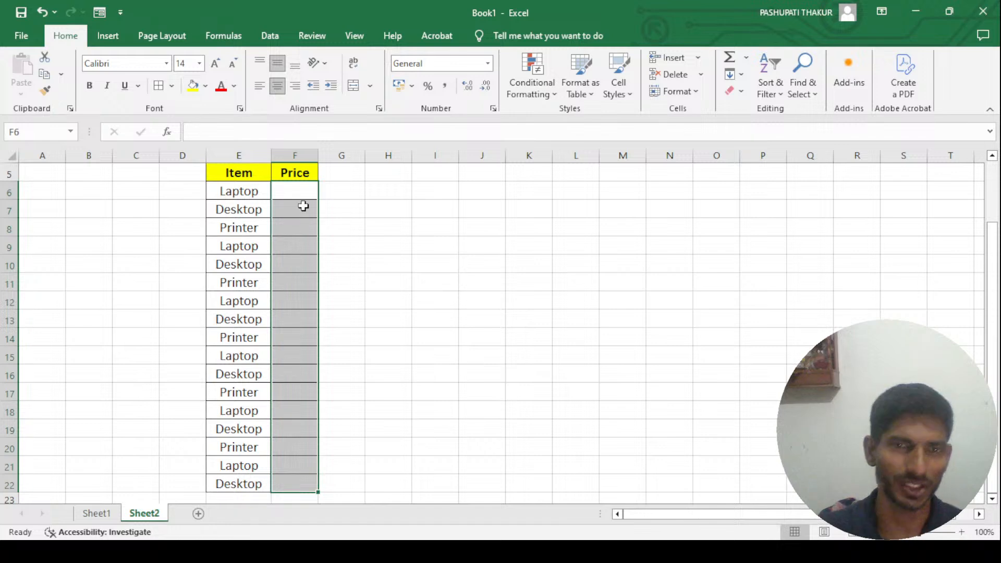
pyautogui.click(295, 189)
pyautogui.press('Up')
pyautogui.press('Up')
pyautogui.press('Up')
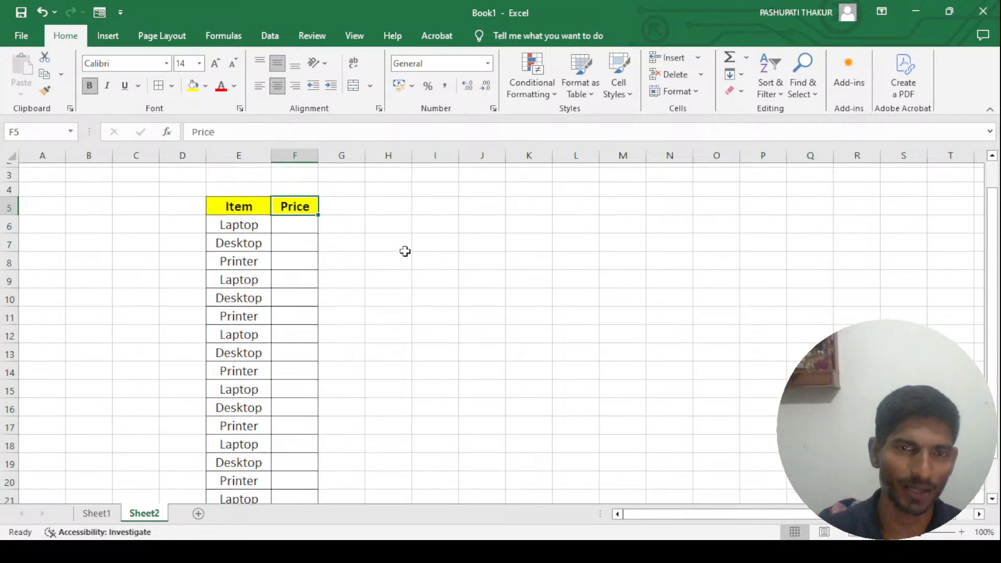
pyautogui.press('Down')
pyautogui.press('Down')
pyautogui.press('Down')
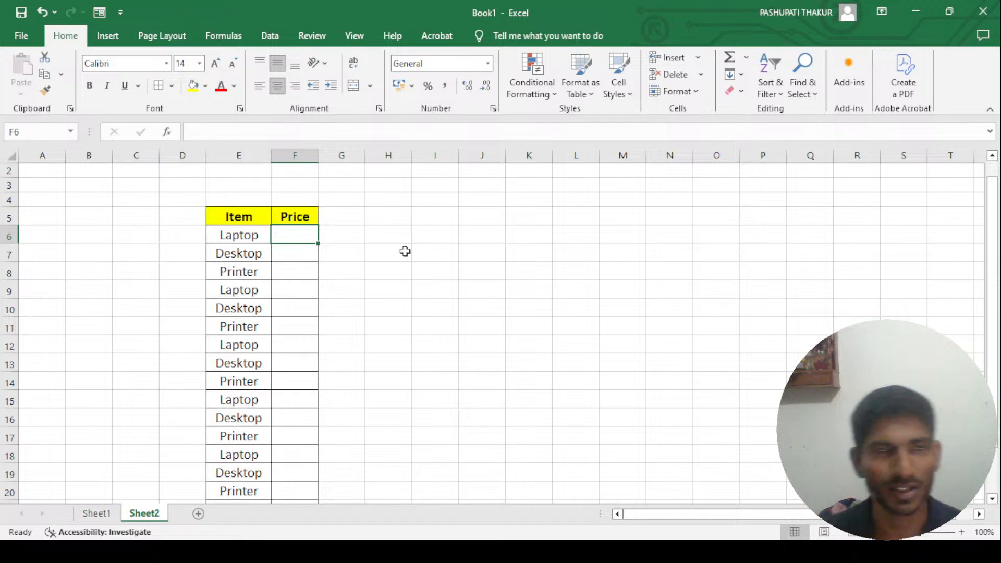
pyautogui.press('Left')
pyautogui.press('Right')
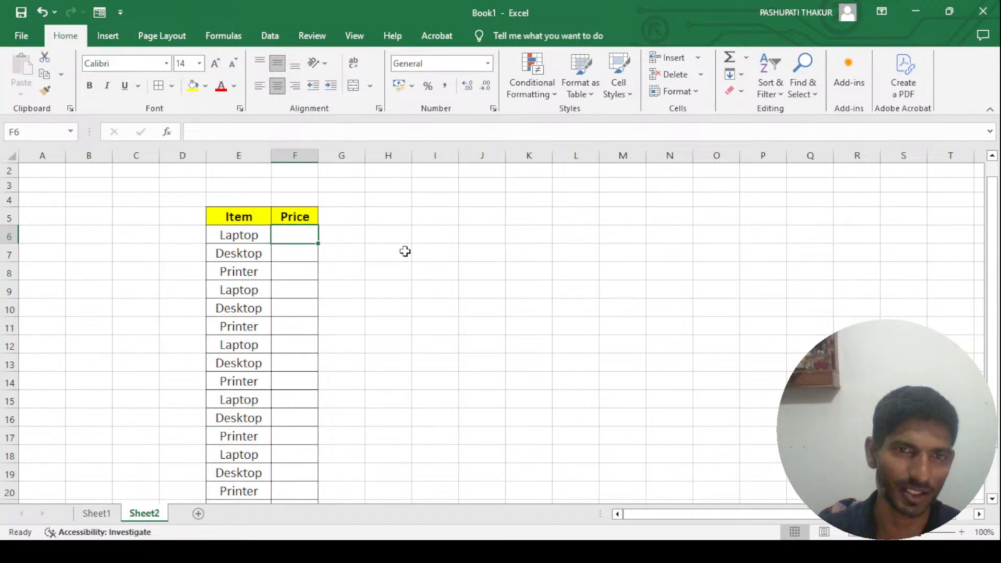
pyautogui.press('Left')
pyautogui.press('Right')
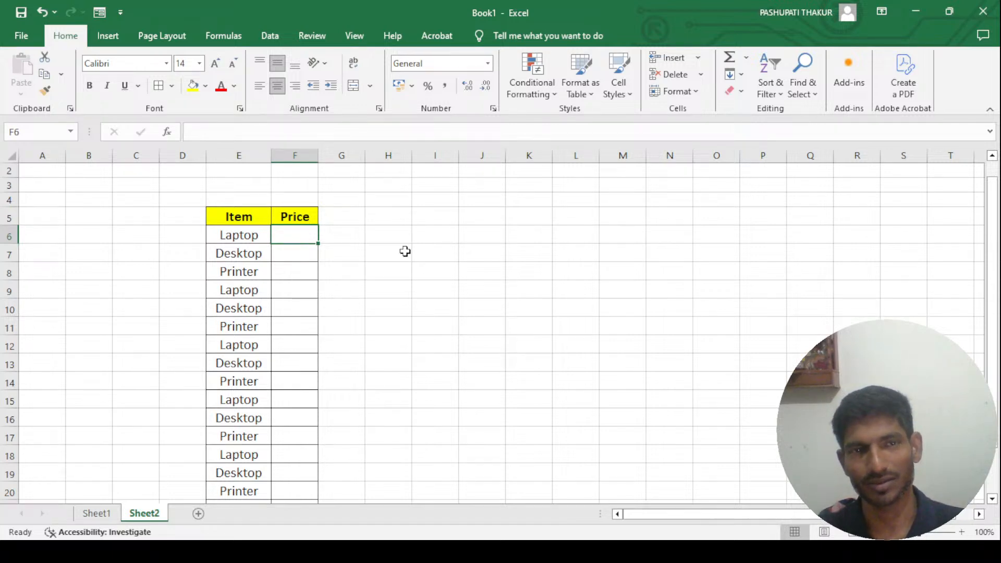
pyautogui.press('Left')
pyautogui.press('Left')
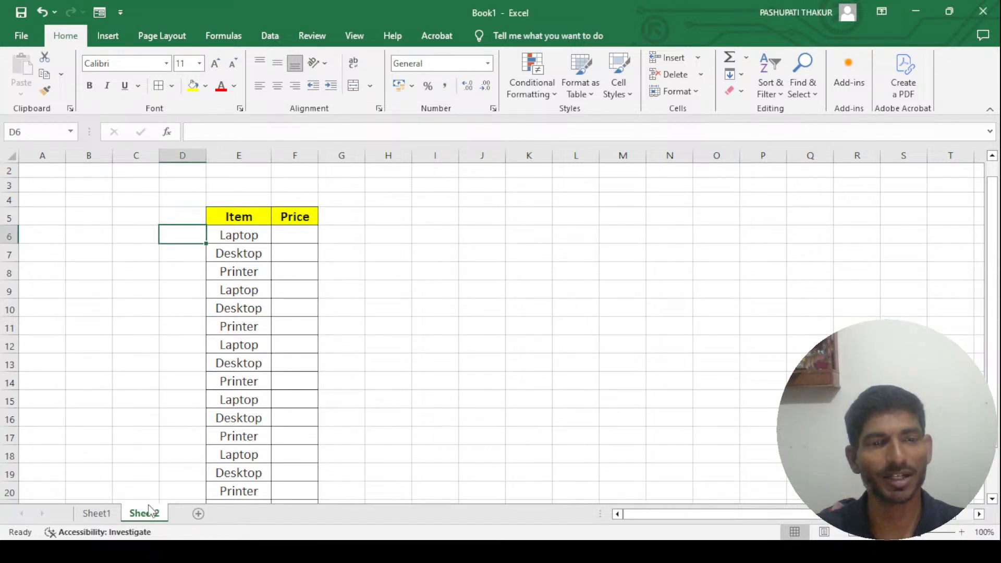
# - Copy the Sr No. column, A1:A18, from Sheet1 and paste it beside the Item column on Sheet2, starting at D5
pyautogui.click(96, 513)
pyautogui.click(45, 172)
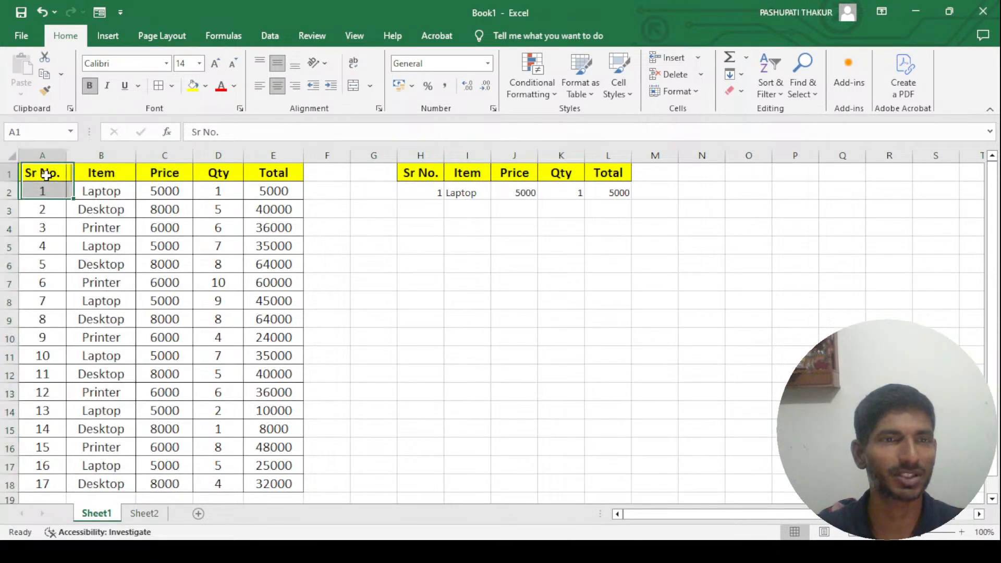
pyautogui.hotkey('ctrl', 'shift', 'Down')
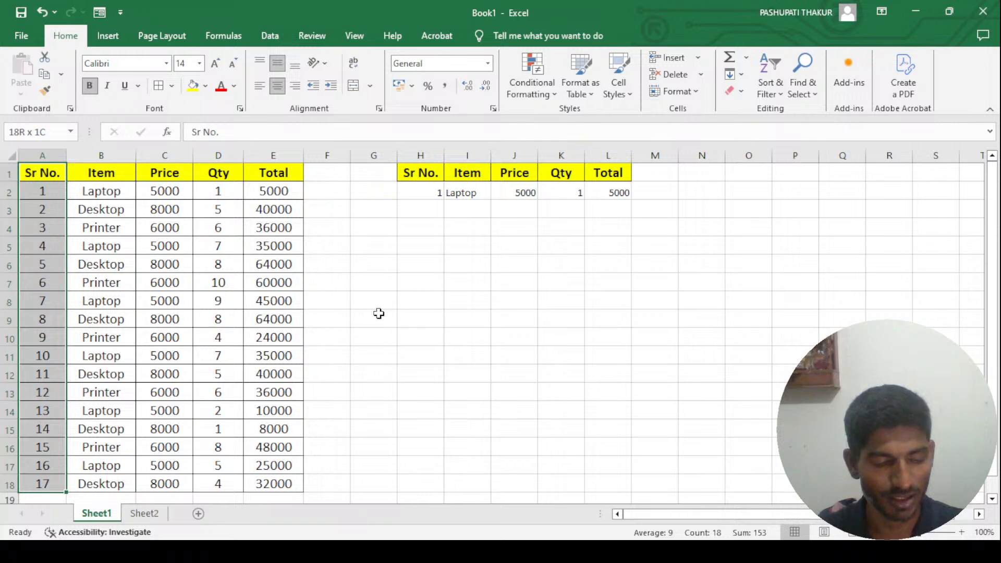
pyautogui.hotkey('ctrl', 'c')
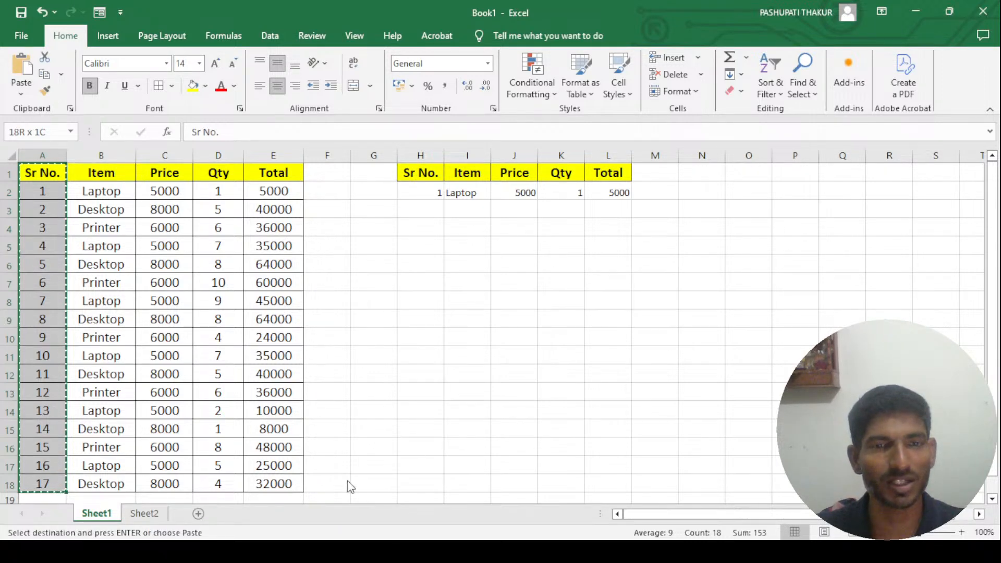
pyautogui.click(144, 513)
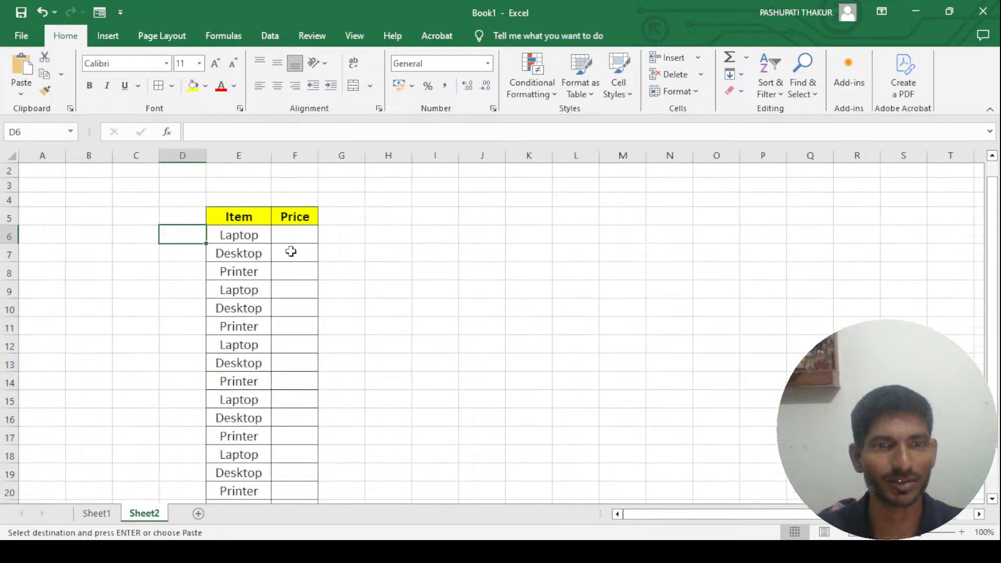
pyautogui.press('Up')
pyautogui.press('Return')
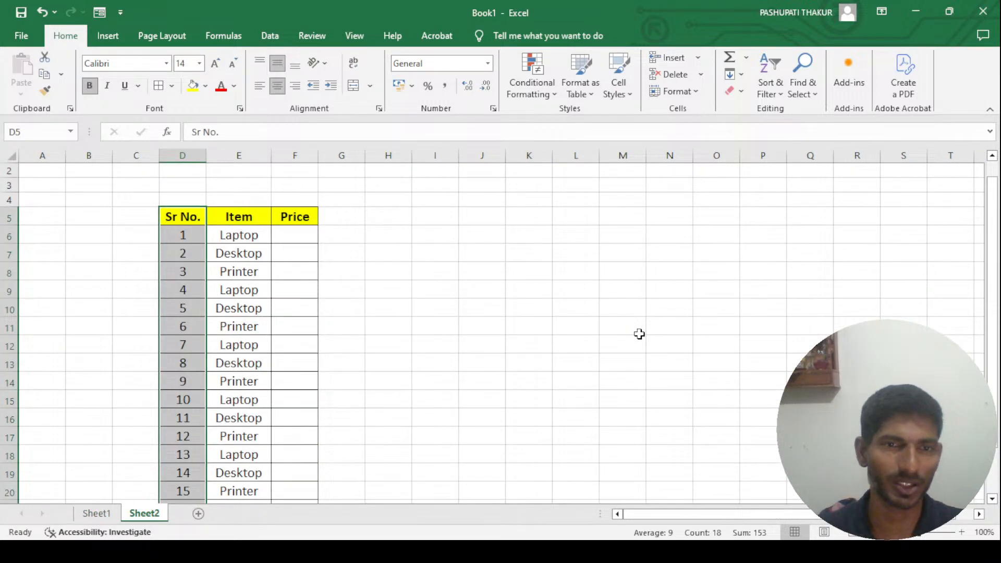
# - Clear all the item names under the Item header on Sheet2, cells E6:E22
pyautogui.press('Right')
pyautogui.press('Down')
pyautogui.hotkey('ctrl', 'shift', 'Down')
pyautogui.press('Delete')
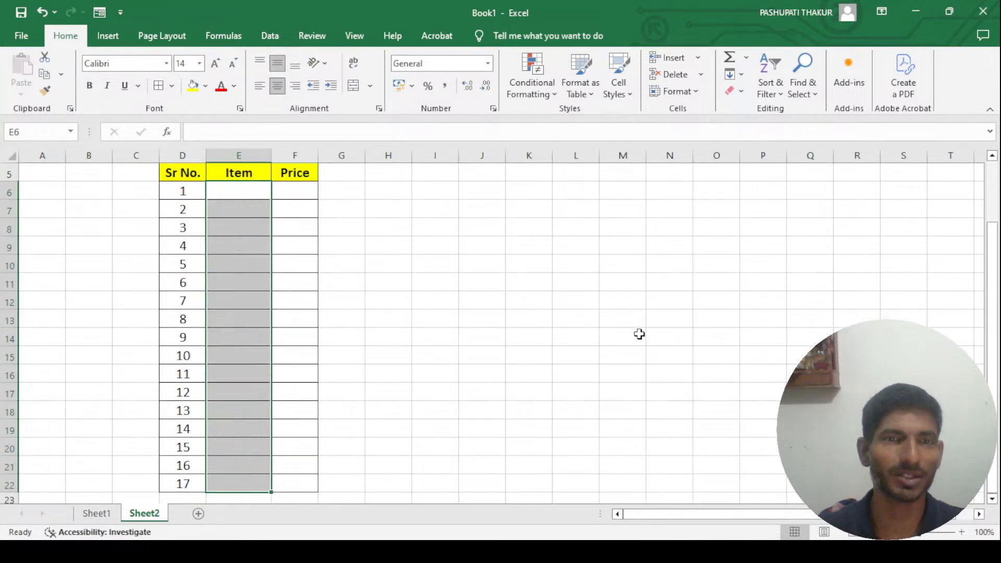
pyautogui.press('Up')
pyautogui.press('Down')
pyautogui.press('Up')
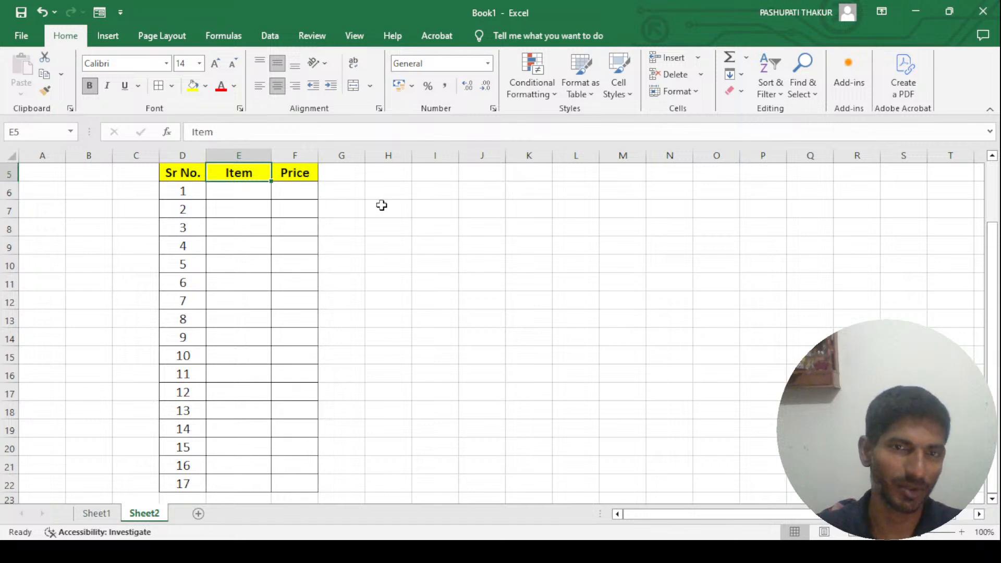
# - Start a VLOOKUP formula in the first Item cell, E6, on Sheet2 with D6 as the lookup value
pyautogui.click(300, 189)
pyautogui.press('Up')
pyautogui.press('Up')
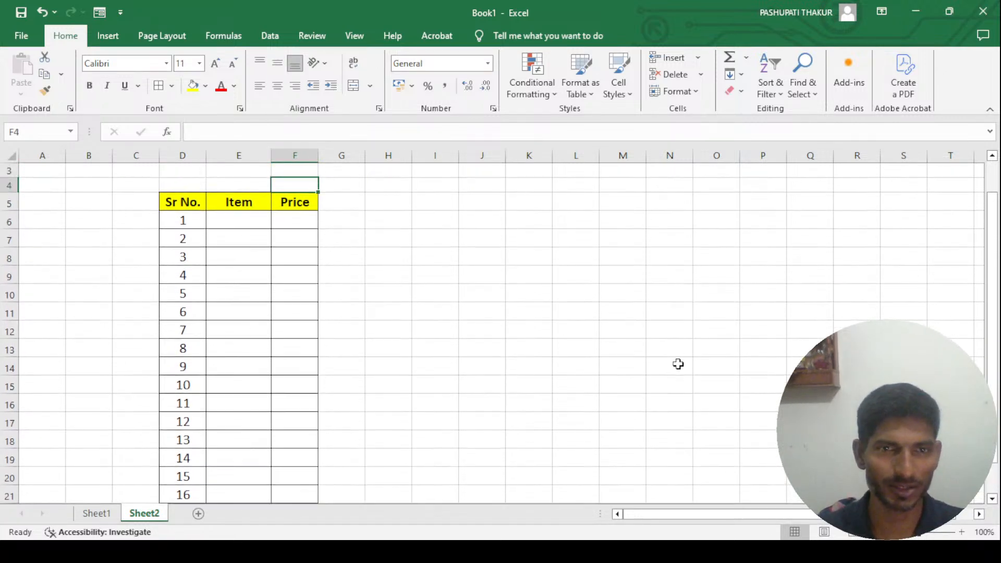
pyautogui.press('Down')
pyautogui.press('Down')
pyautogui.press('Left')
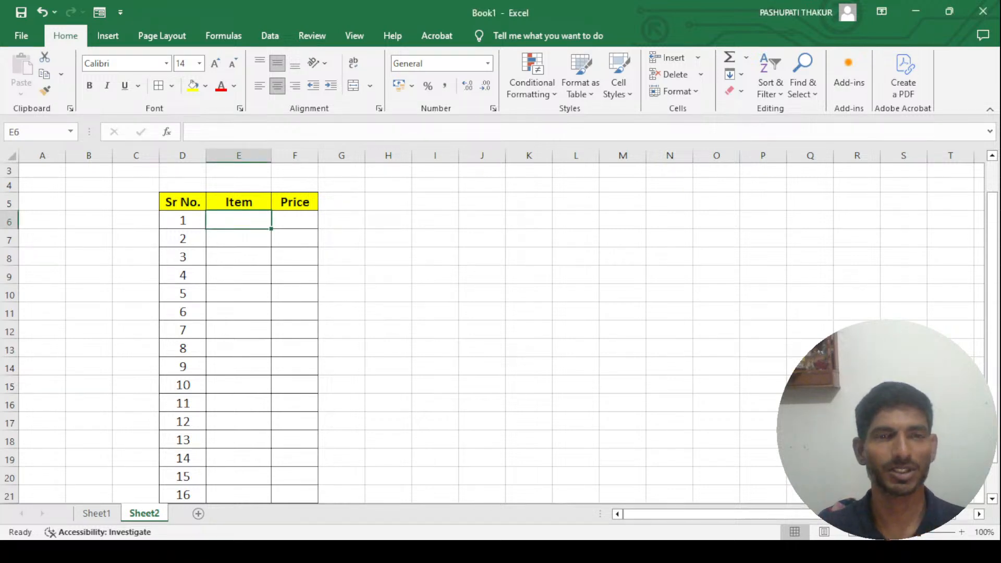
pyautogui.write('=')
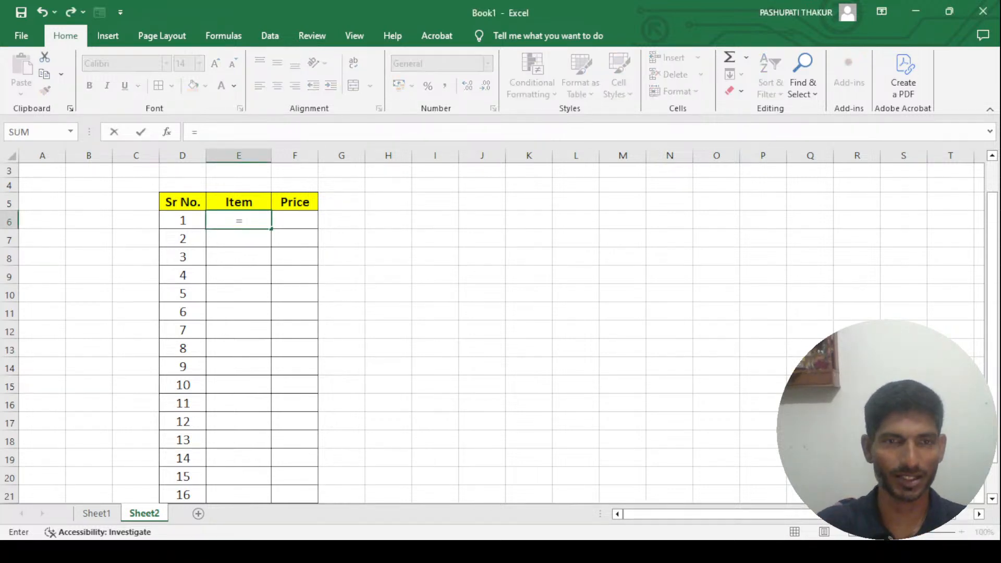
pyautogui.write('v')
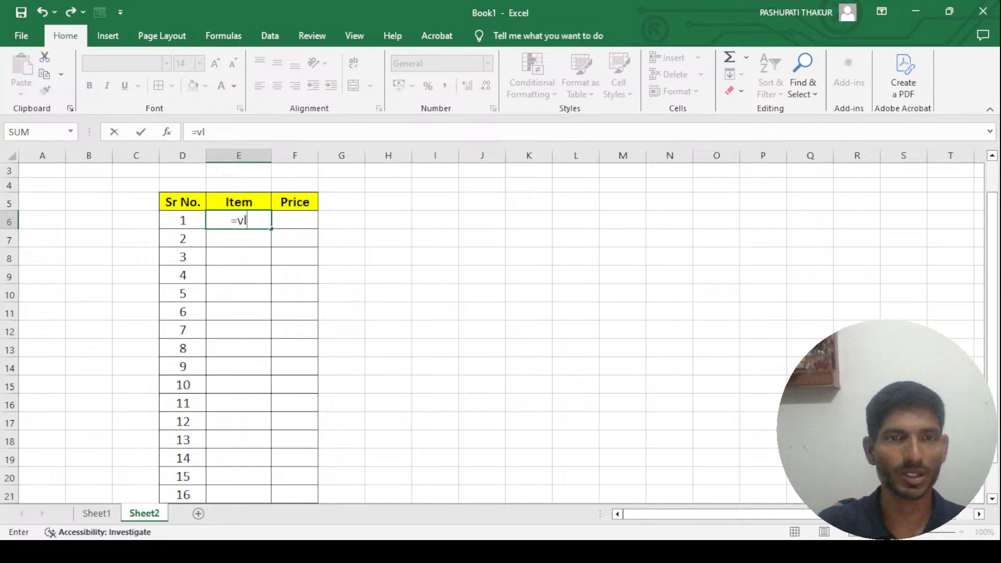
pyautogui.write('l')
pyautogui.press('Tab')
pyautogui.write('(')
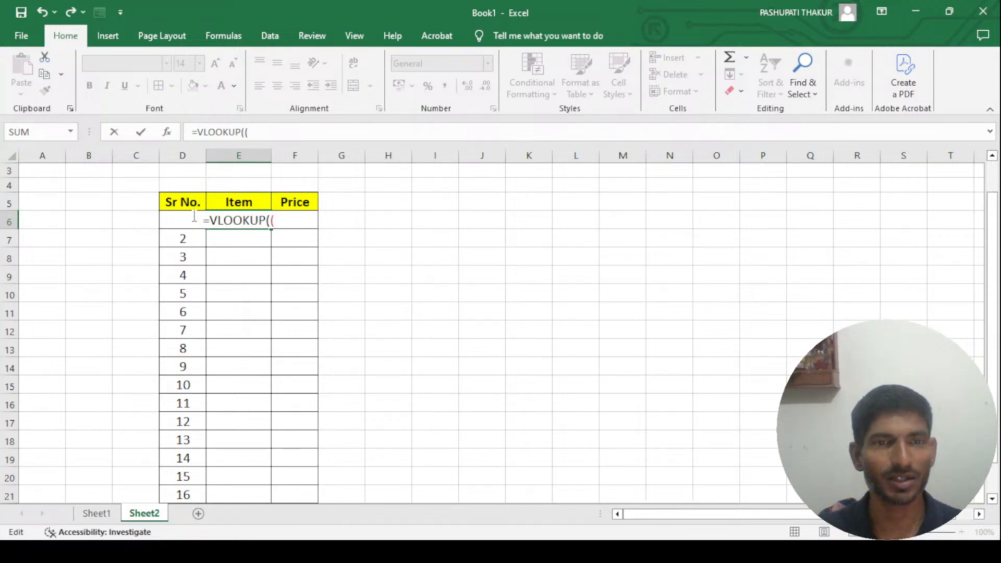
pyautogui.press('BackSpace')
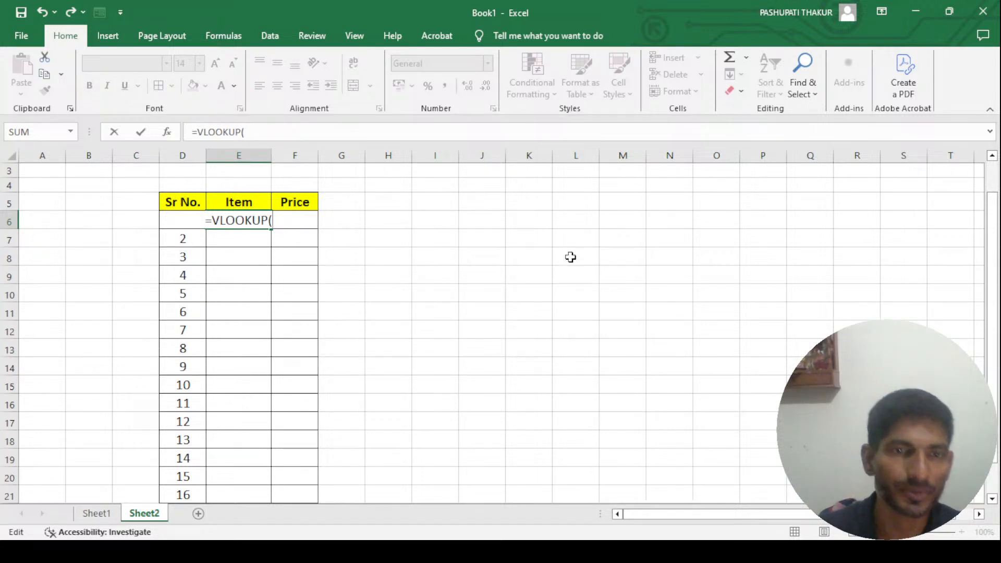
pyautogui.write('d')
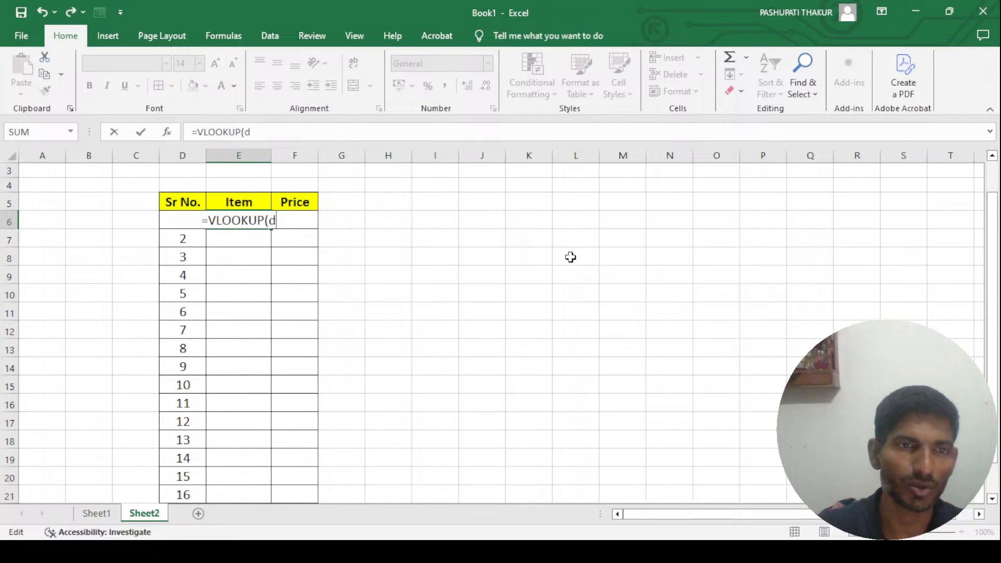
pyautogui.write('6')
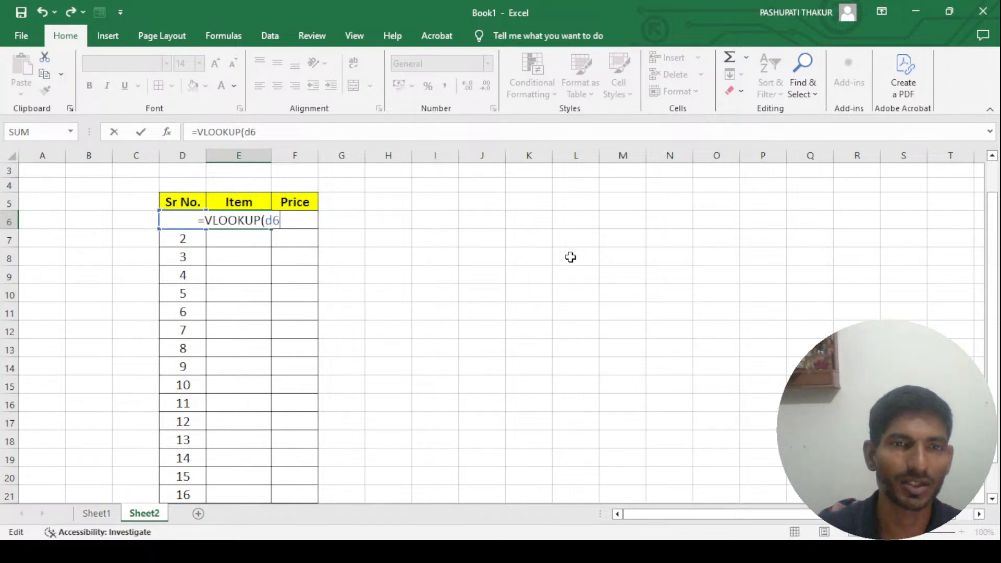
pyautogui.write(',')
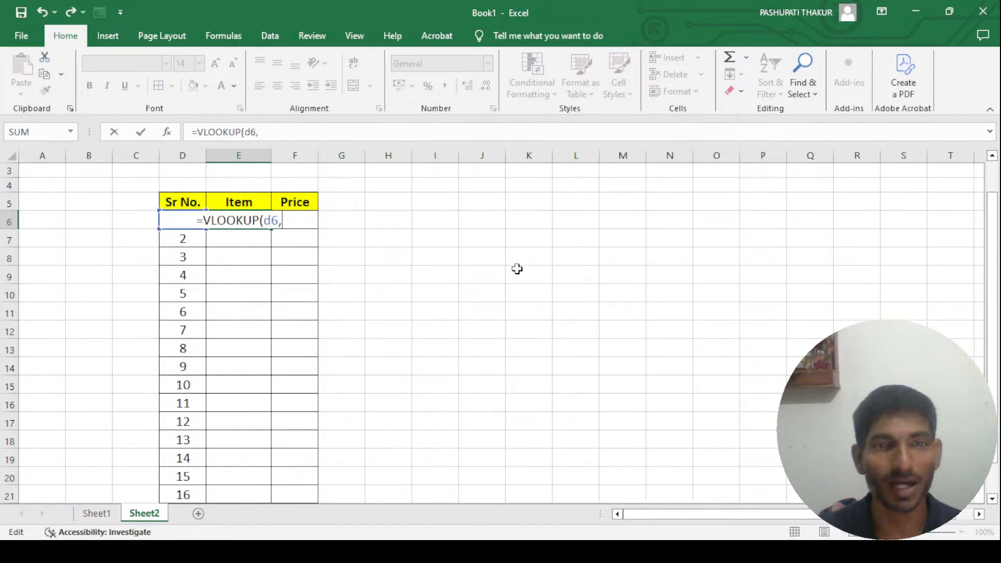
# - Add the table range A1:E18, column index 2 and exact-match value 0 to the VLOOKUP in E6
pyautogui.click(95, 513)
pyautogui.moveTo(44, 172); pyautogui.dragTo(267, 481)
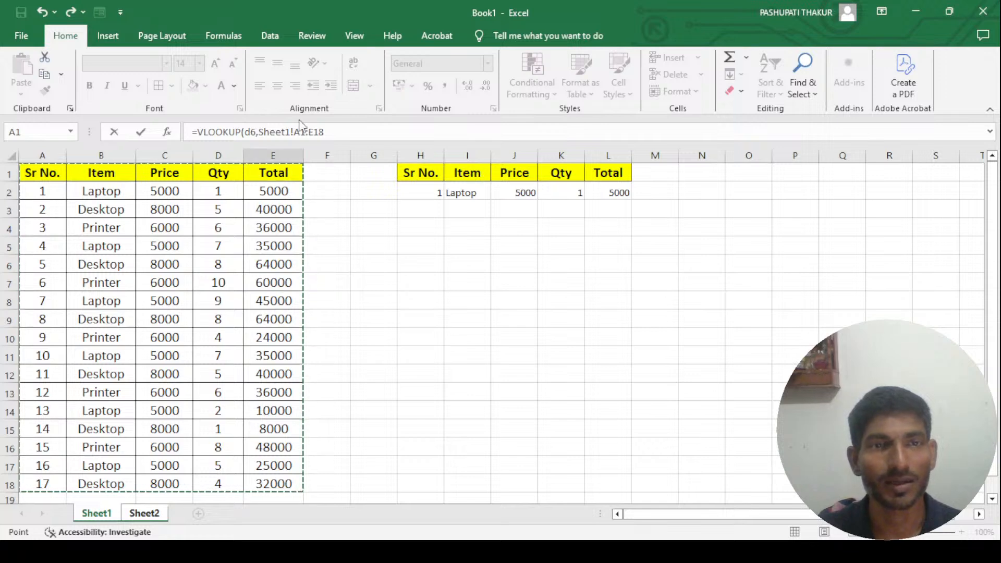
pyautogui.click(134, 513)
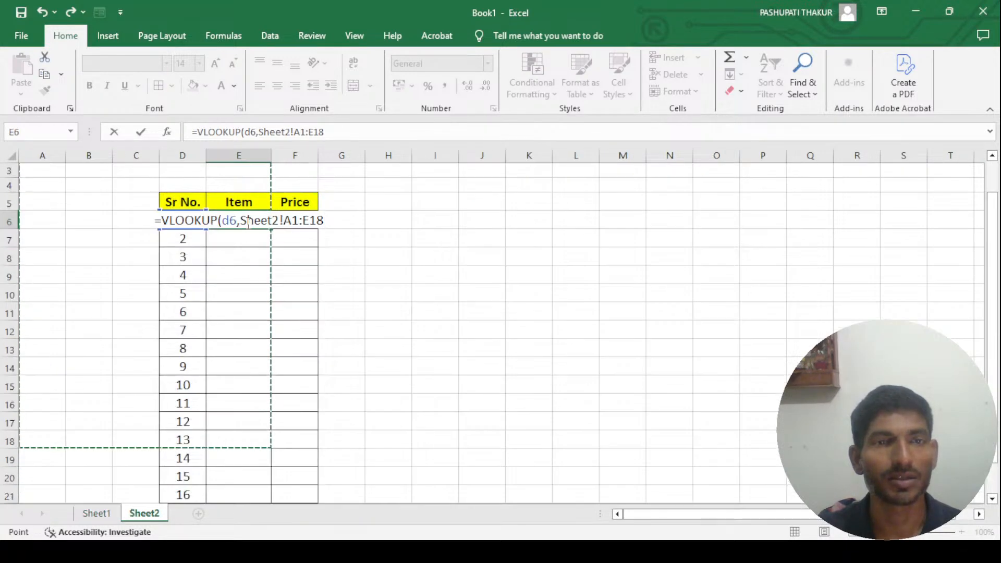
pyautogui.click(332, 132)
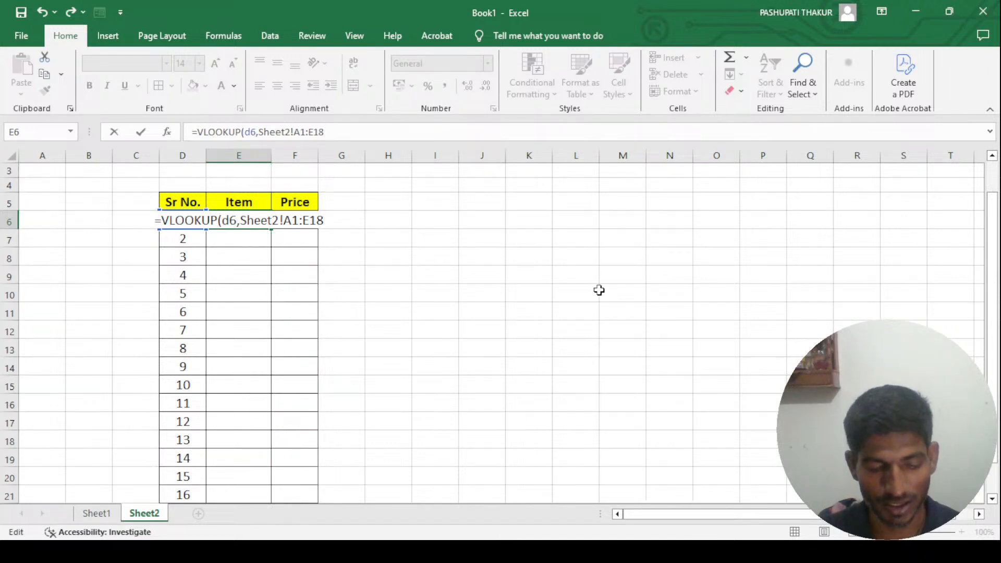
pyautogui.write(',')
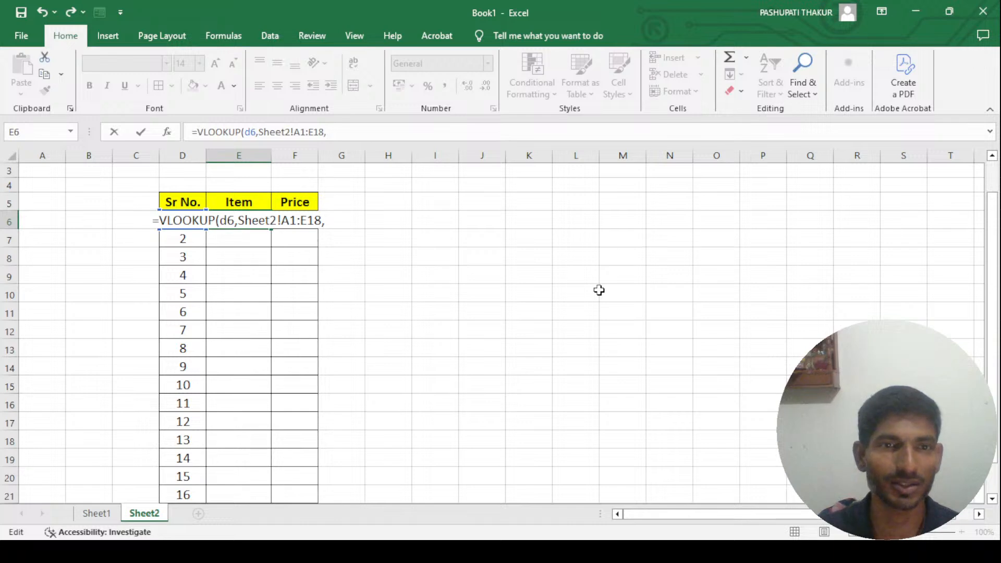
pyautogui.write('2')
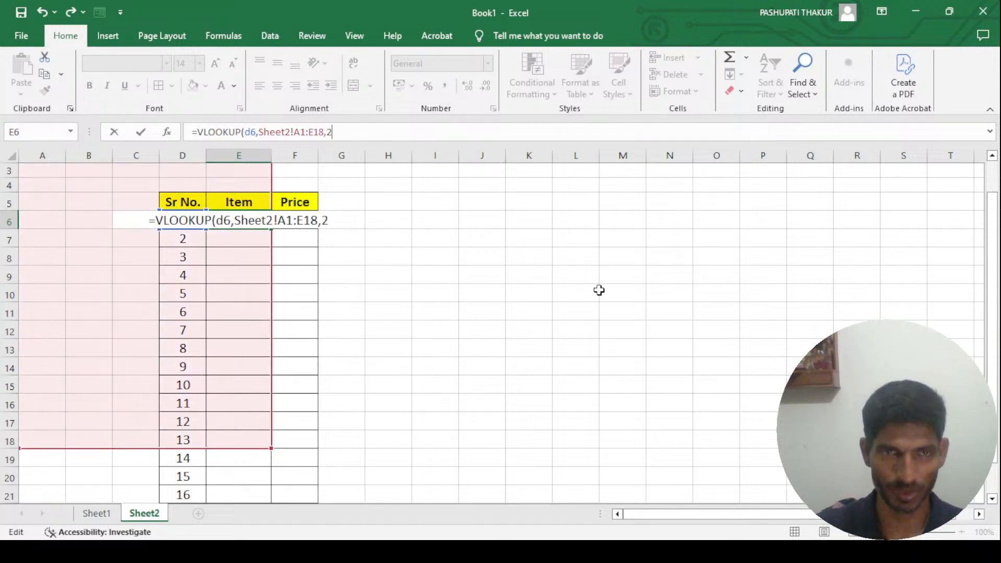
pyautogui.write(',0')
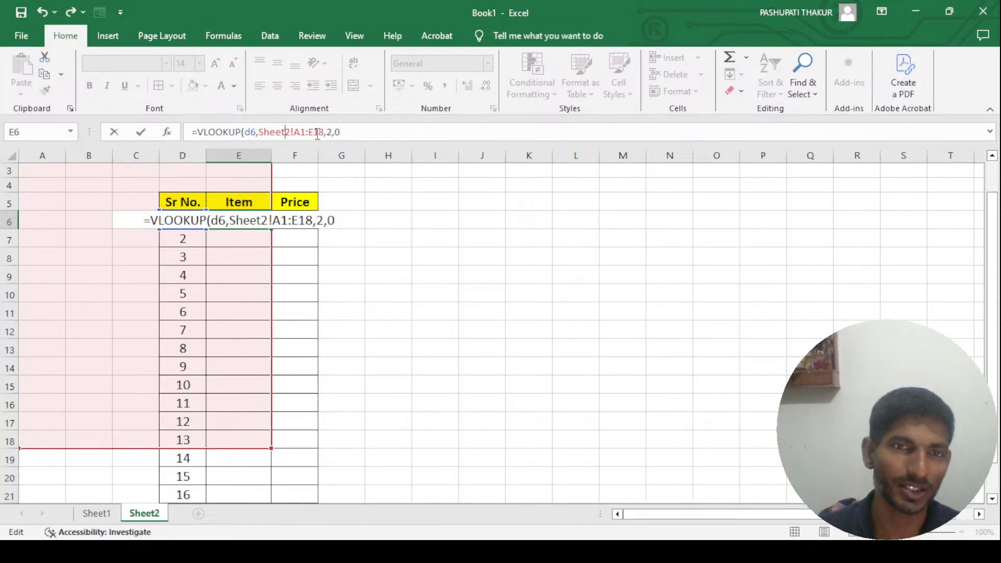
# - Change the sheet reference in the VLOOKUP's table range to Sheet1, close the parenthesis and enter the formula
pyautogui.press('BackSpace')
pyautogui.write('1')
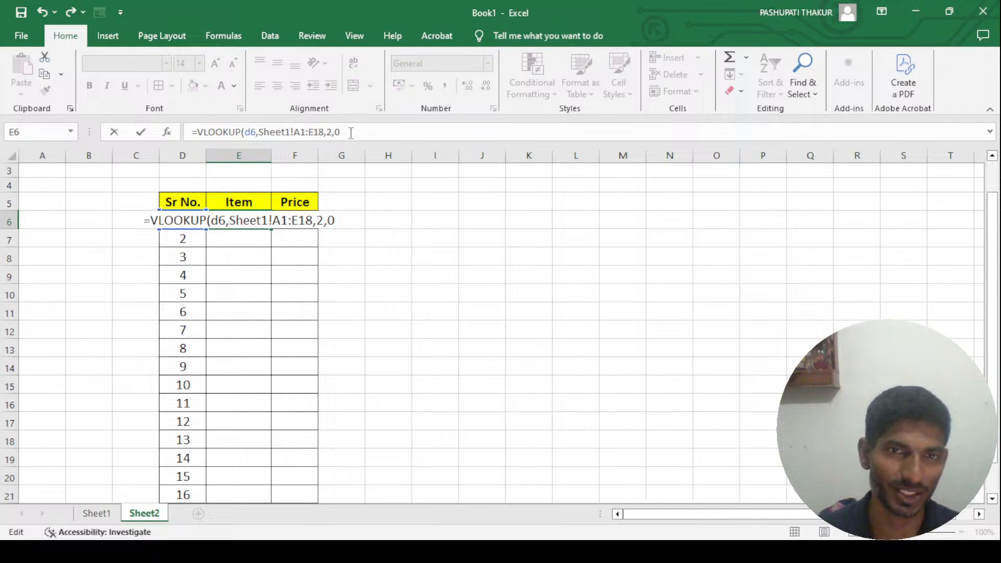
pyautogui.write(')')
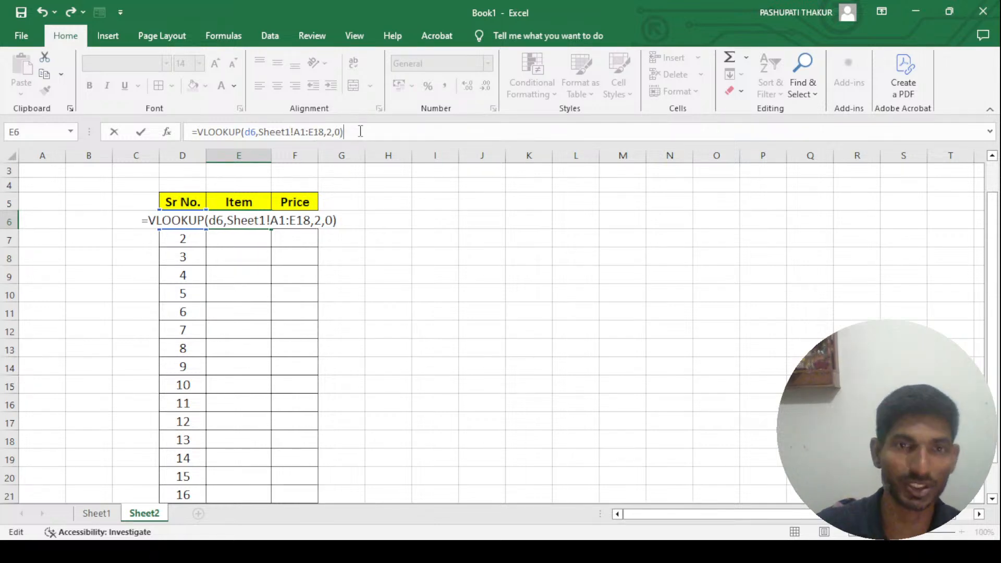
pyautogui.press('Return')
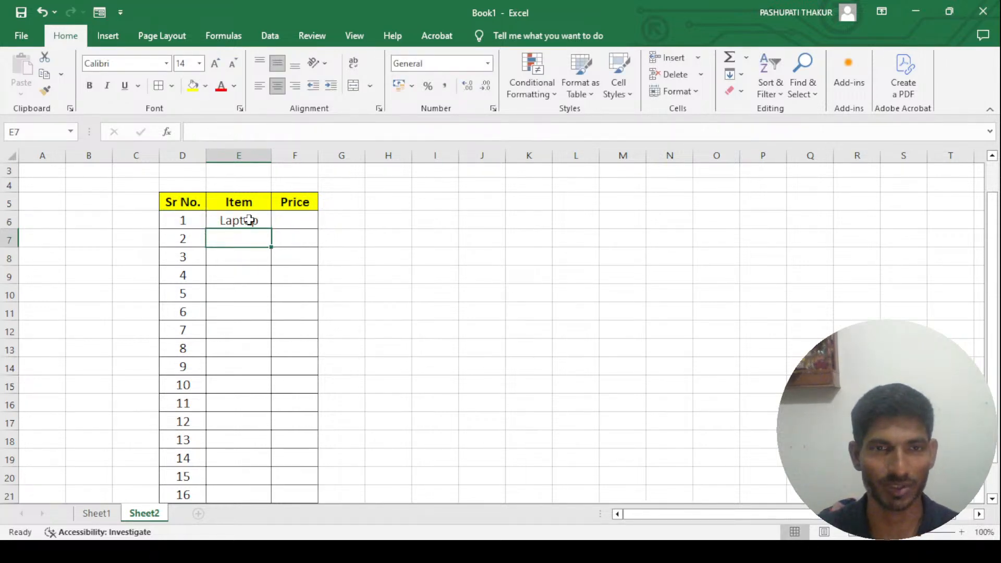
# - Compare the lookup in E6 on Sheet2 with the source item table and the existing VLOOKUP in I2 on Sheet1
pyautogui.click(285, 218)
pyautogui.click(253, 216)
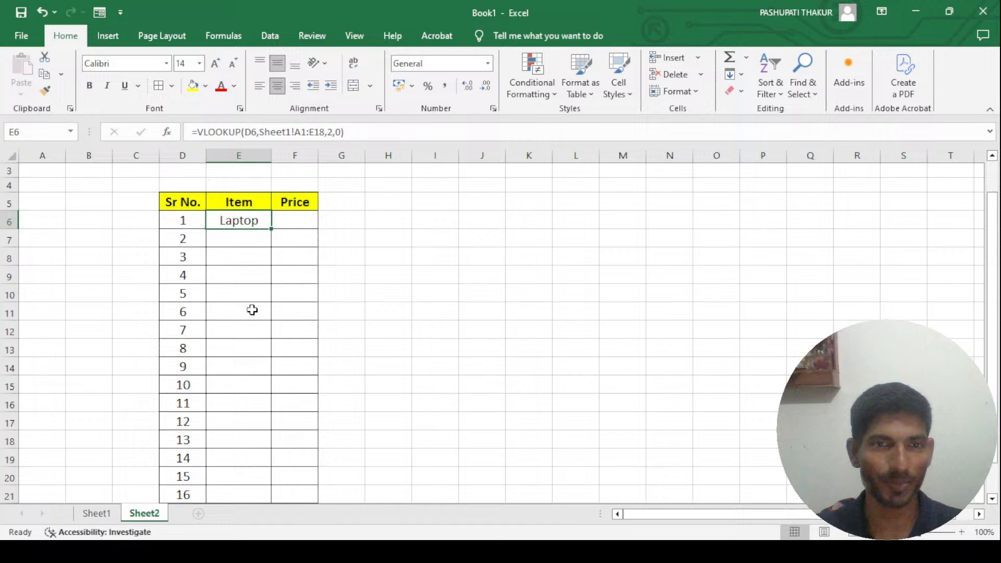
pyautogui.click(93, 513)
pyautogui.click(127, 203)
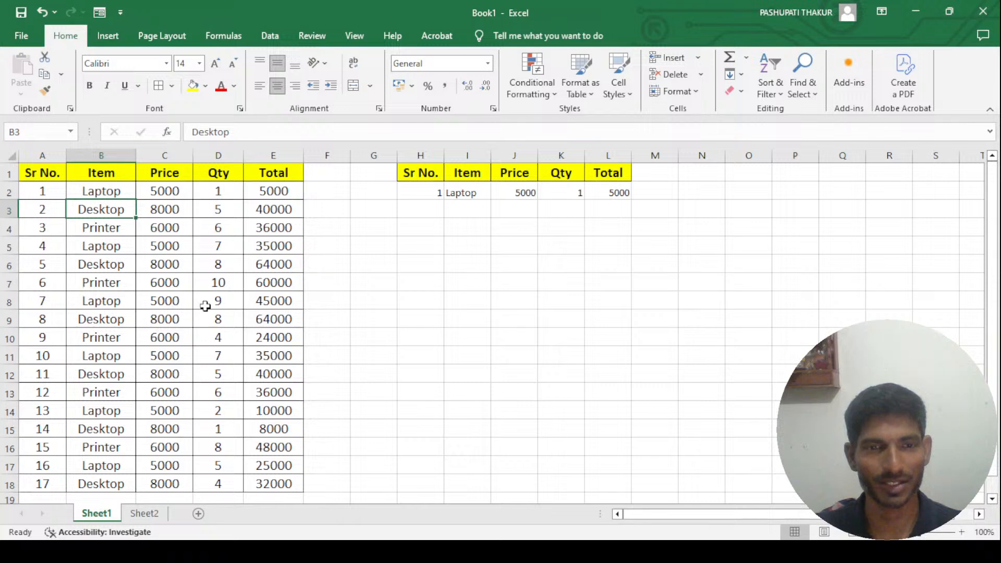
pyautogui.click(145, 514)
pyautogui.click(281, 237)
pyautogui.click(236, 224)
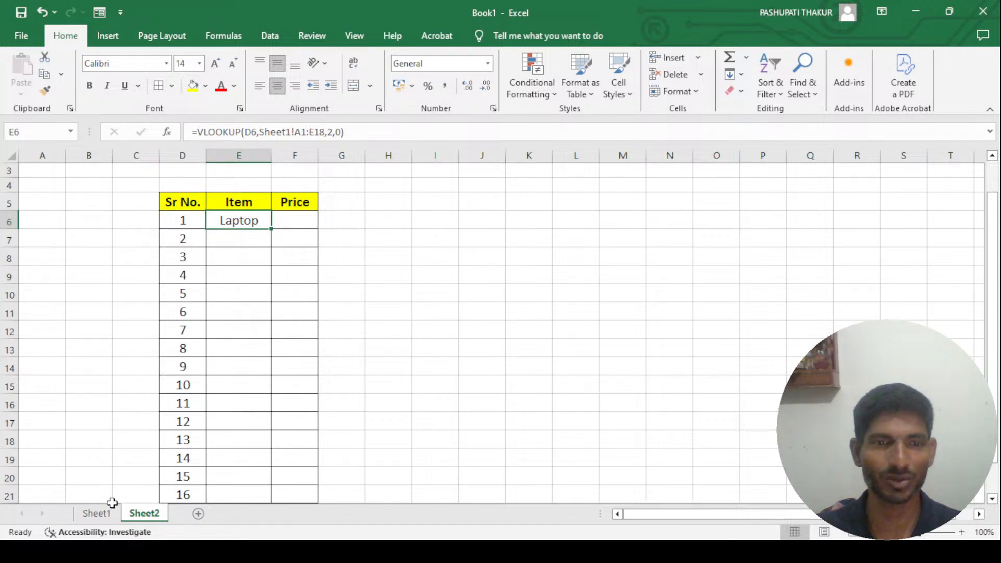
pyautogui.click(98, 514)
pyautogui.click(458, 194)
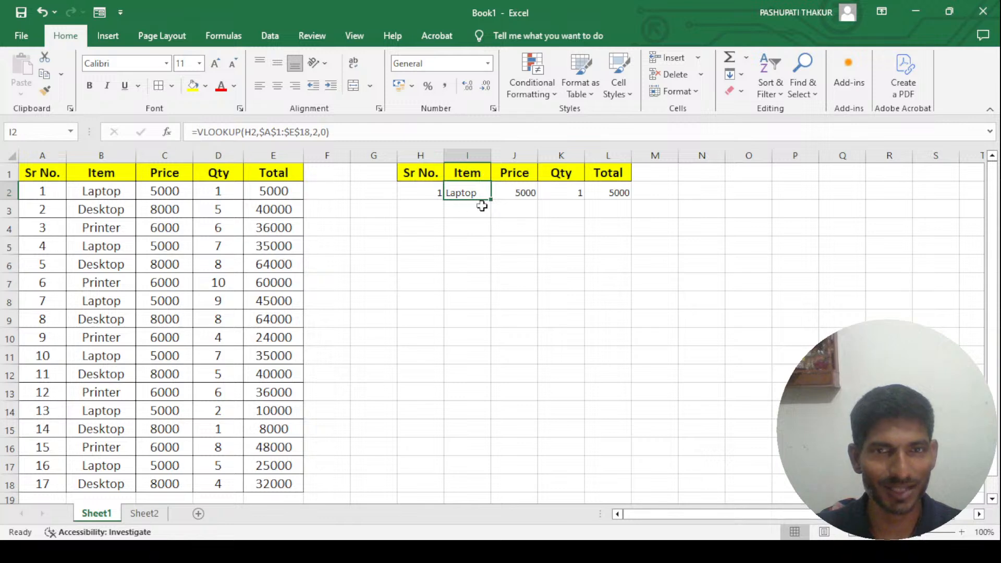
pyautogui.click(432, 191)
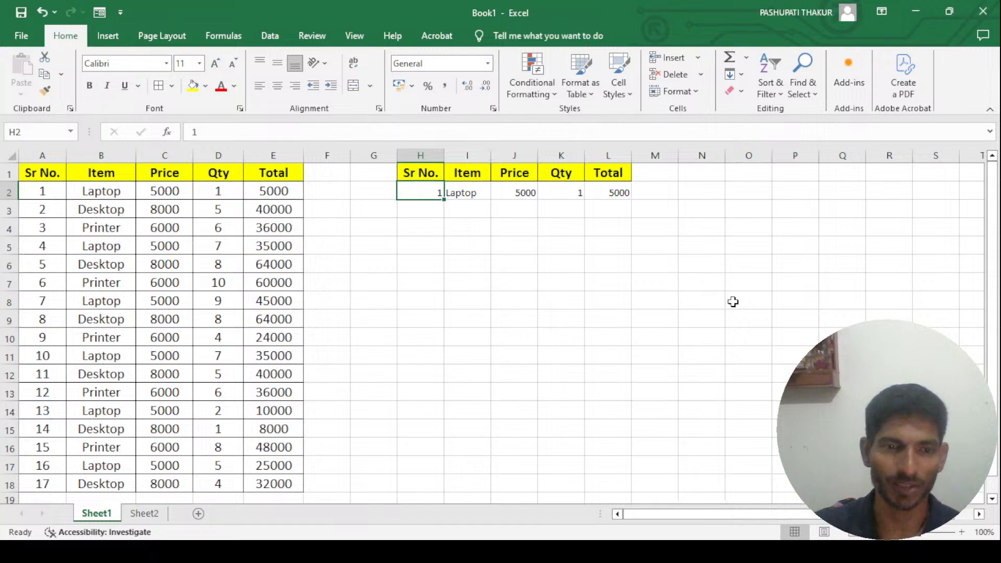
# - Fill the VLOOKUP formula from E6 down through E22 in the Item column on Sheet2
pyautogui.click(149, 516)
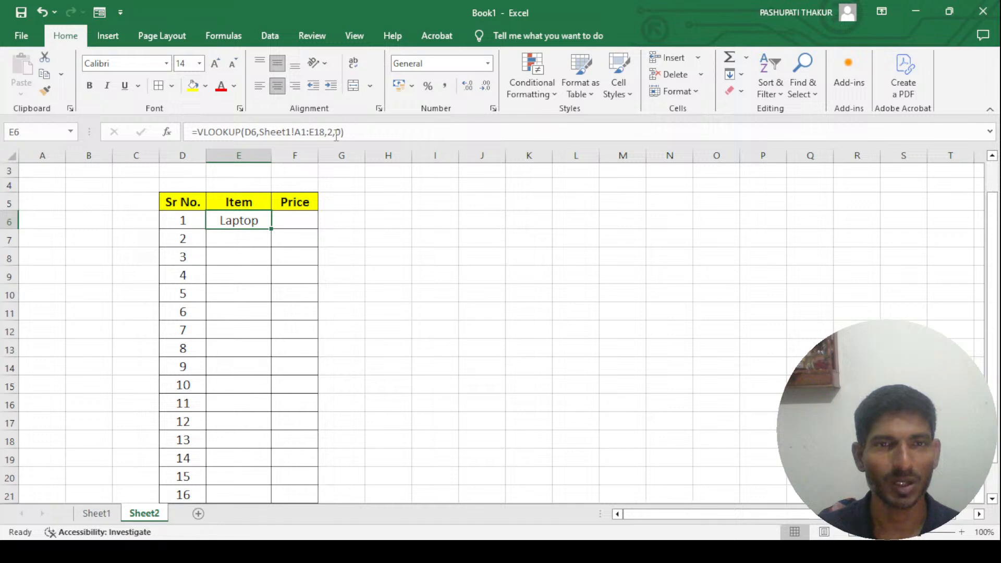
pyautogui.click(294, 222)
pyautogui.click(248, 220)
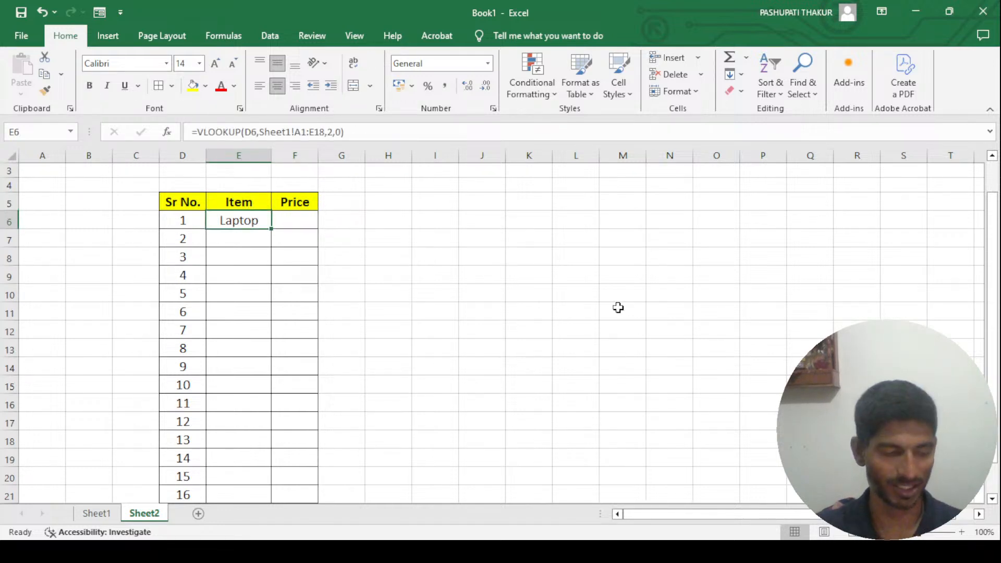
pyautogui.hotkey('shift', 'Down')
pyautogui.hotkey('shift', 'Down')
pyautogui.hotkey('shift', 'Down')
pyautogui.hotkey('shift', 'Down')
pyautogui.hotkey('shift', 'Down')
pyautogui.hotkey('shift', 'Down')
pyautogui.hotkey('shift', 'Down')
pyautogui.hotkey('shift', 'Down')
pyautogui.hotkey('shift', 'Down')
pyautogui.hotkey('shift', 'Down')
pyautogui.hotkey('shift', 'Down')
pyautogui.hotkey('shift', 'Down')
pyautogui.hotkey('shift', 'Down')
pyautogui.hotkey('shift', 'Down')
pyautogui.hotkey('shift', 'Down')
pyautogui.hotkey('shift', 'Down')
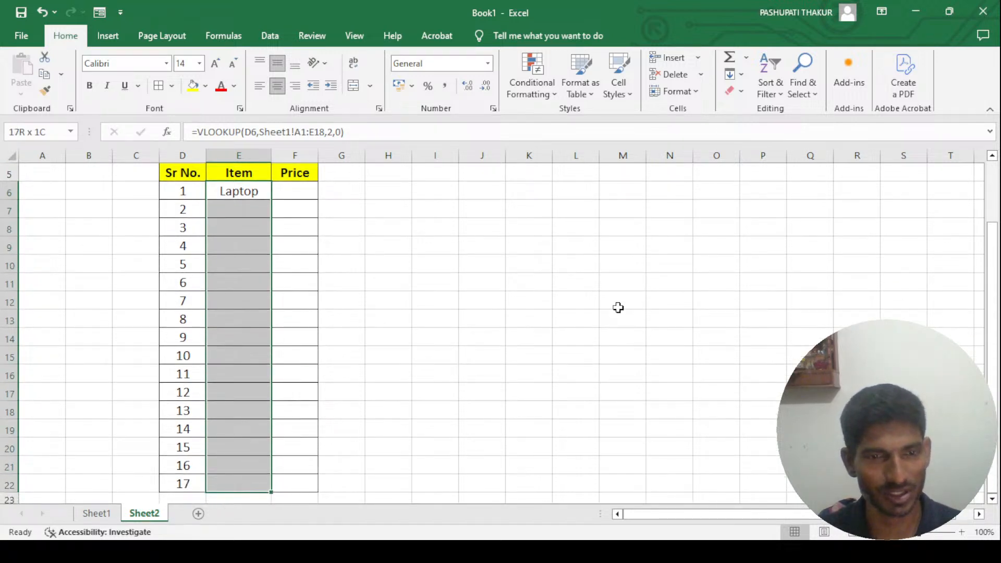
pyautogui.hotkey('ctrl', 'd')
# - Examine the filled VLOOKUP formulas down the Item column, comparing how their references shift from row to row
pyautogui.press('Left')
pyautogui.press('Right')
pyautogui.press('Down')
pyautogui.press('Down')
pyautogui.press('Down')
pyautogui.press('Down')
pyautogui.press('Down')
pyautogui.press('Down')
pyautogui.press('Down')
pyautogui.press('Down')
pyautogui.press('Down')
pyautogui.press('Down')
pyautogui.press('Down')
pyautogui.press('Down')
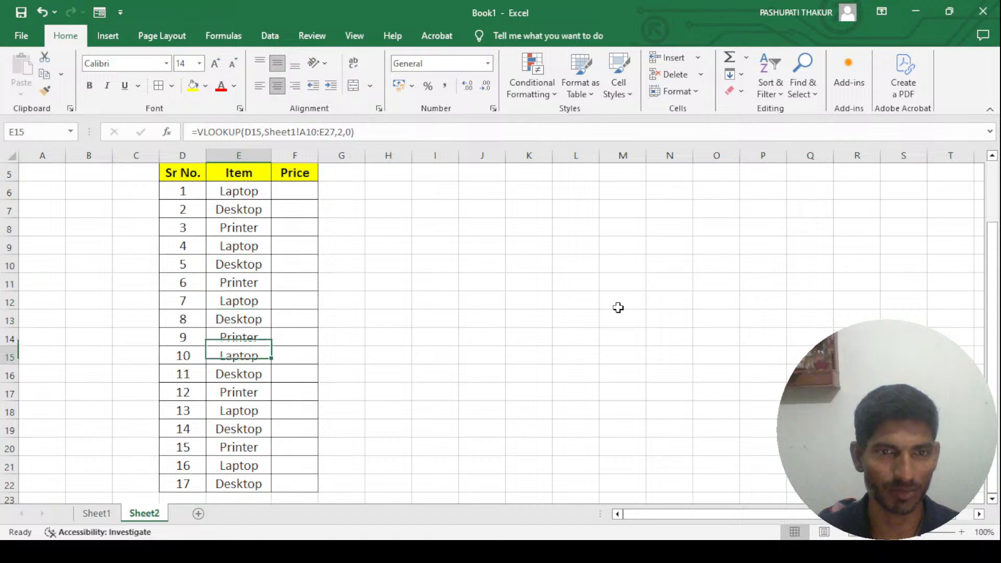
pyautogui.press('Down')
pyautogui.press('Down')
pyautogui.press('Down')
pyautogui.press('Up')
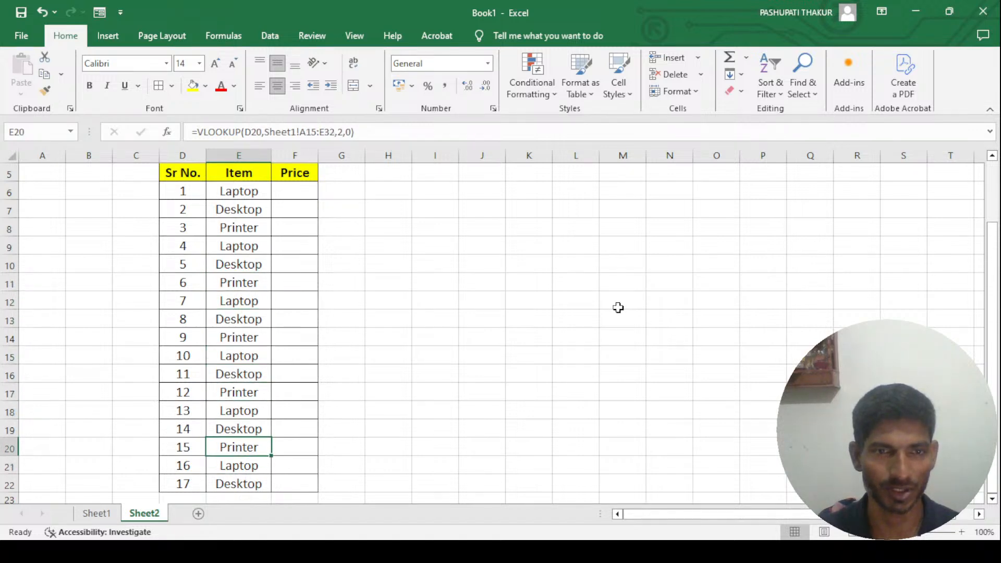
# - Test the lookup in row 19 by setting the serial number in D19 to 1, then restoring it to 14
pyautogui.press('Up')
pyautogui.write('1')
pyautogui.hotkey('ctrl', 'Return')
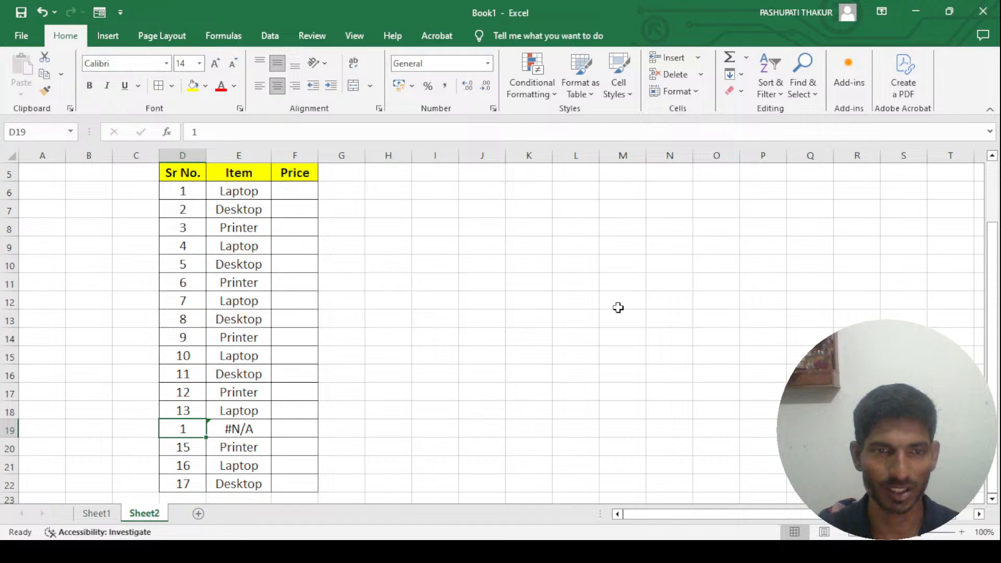
pyautogui.write('14')
pyautogui.hotkey('ctrl', 'Return')
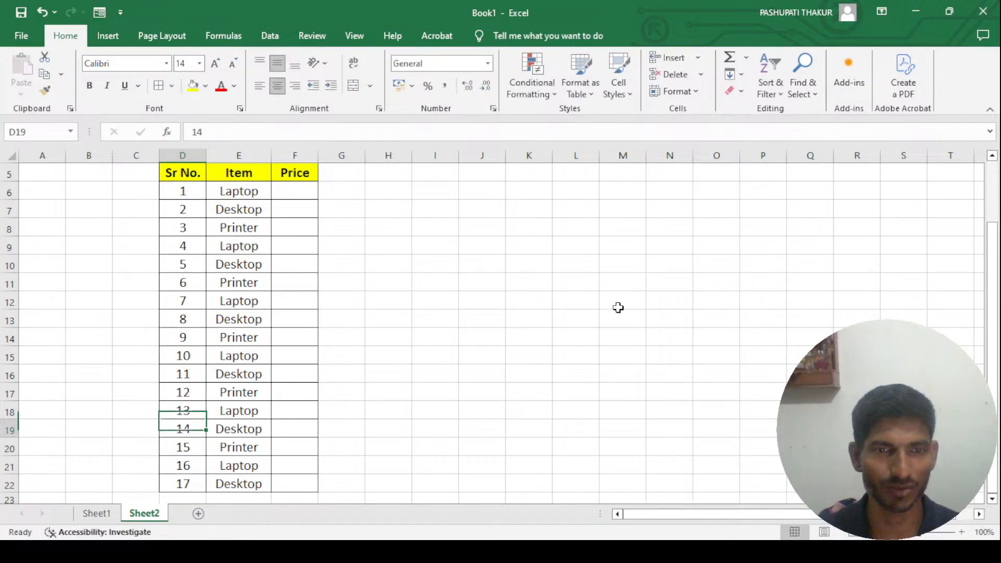
# - Test the Item lookup in row 6 by setting the serial number in D6 to 2 and then to 3
pyautogui.press('Right')
pyautogui.press('Up')
pyautogui.press('Up')
pyautogui.press('Up')
pyautogui.press('Up')
pyautogui.press('Up')
pyautogui.press('Up')
pyautogui.press('Up')
pyautogui.press('Up')
pyautogui.press('Up')
pyautogui.press('Up')
pyautogui.press('Up')
pyautogui.press('Up')
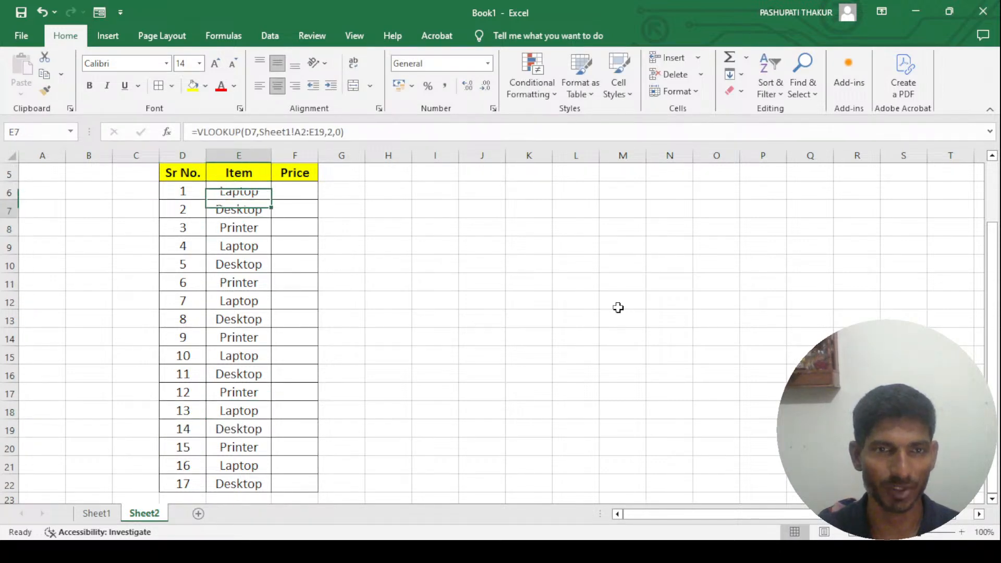
pyautogui.press('Left')
pyautogui.press('Up')
pyautogui.write('2')
pyautogui.press('Return')
pyautogui.press('Up')
pyautogui.write('3')
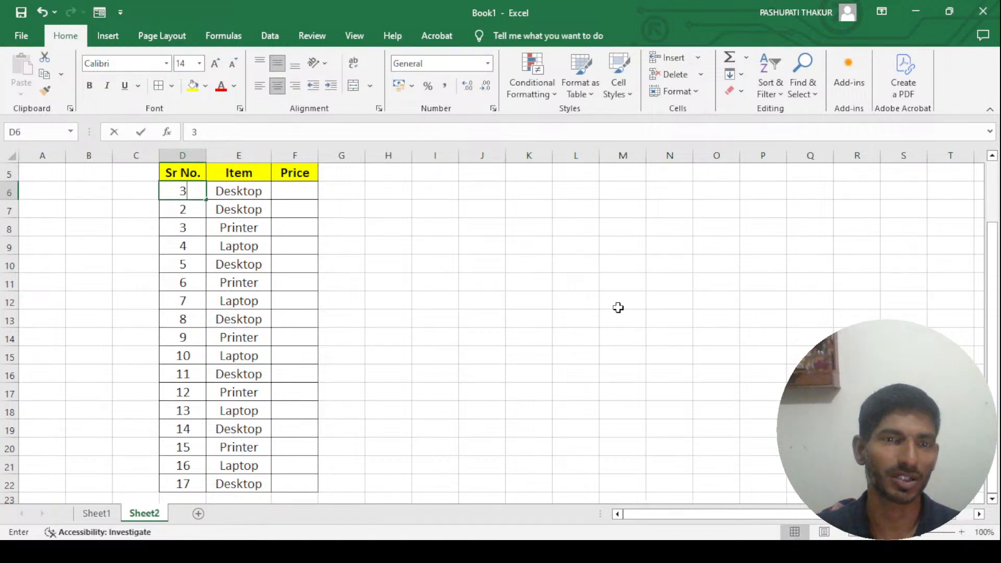
pyautogui.press('Return')
# - Clear the serial number in D7 and compare the VLOOKUP formulas in E6, E7 and E8
pyautogui.write('4')
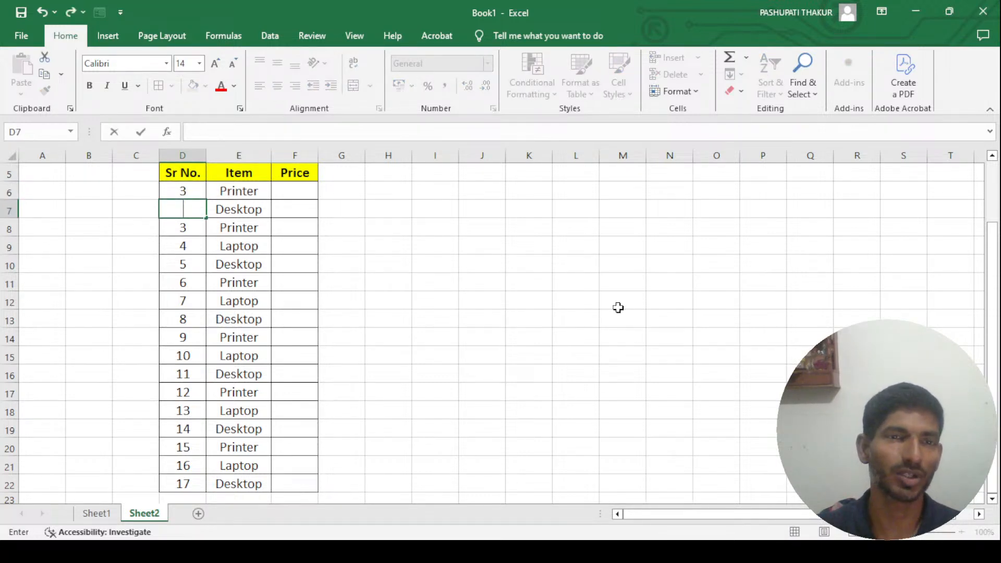
pyautogui.press('Return')
pyautogui.press('Up')
pyautogui.press('Right')
pyautogui.press('Up')
pyautogui.press('Down')
pyautogui.press('Up')
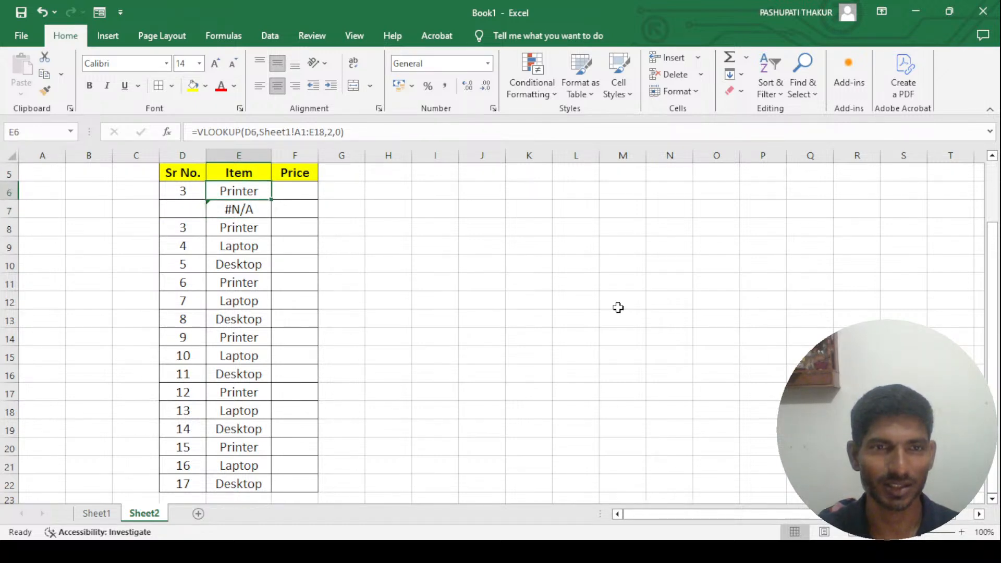
pyautogui.press('Down')
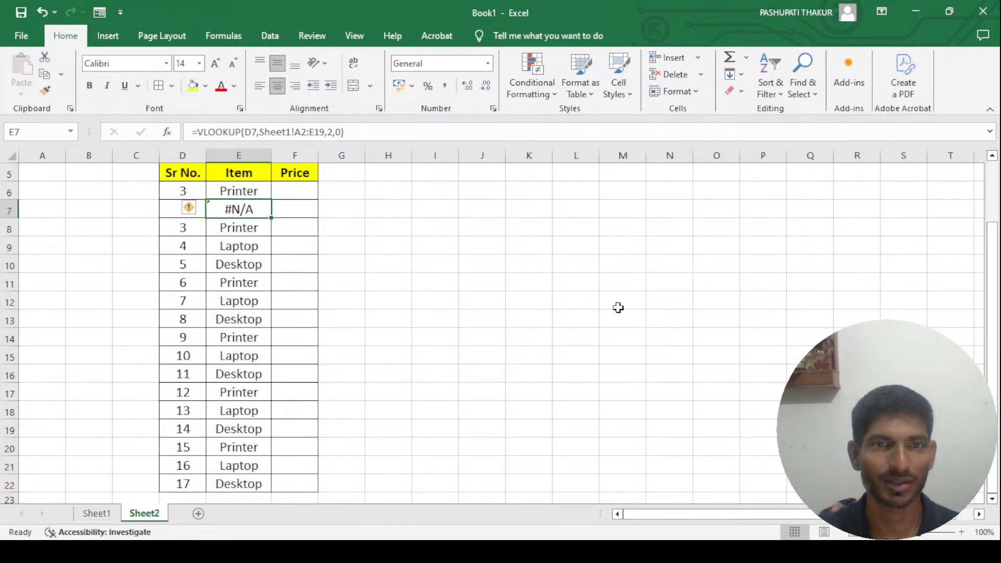
pyautogui.press('Down')
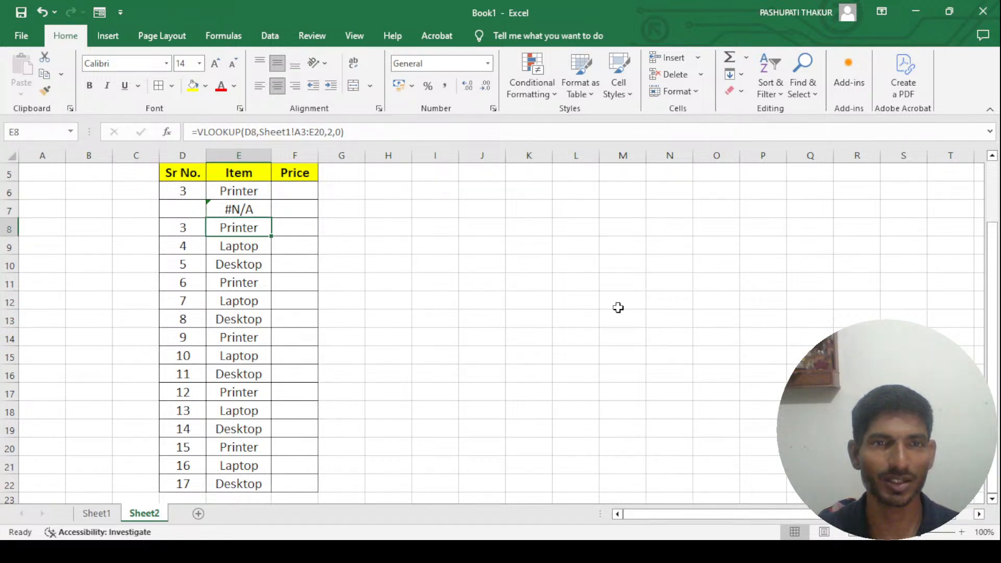
pyautogui.press('Up')
# - Test the Item lookup in row 7 by setting the serial number in D7 to 4, 5, 6, 7 and 8 in turn
pyautogui.press('Left')
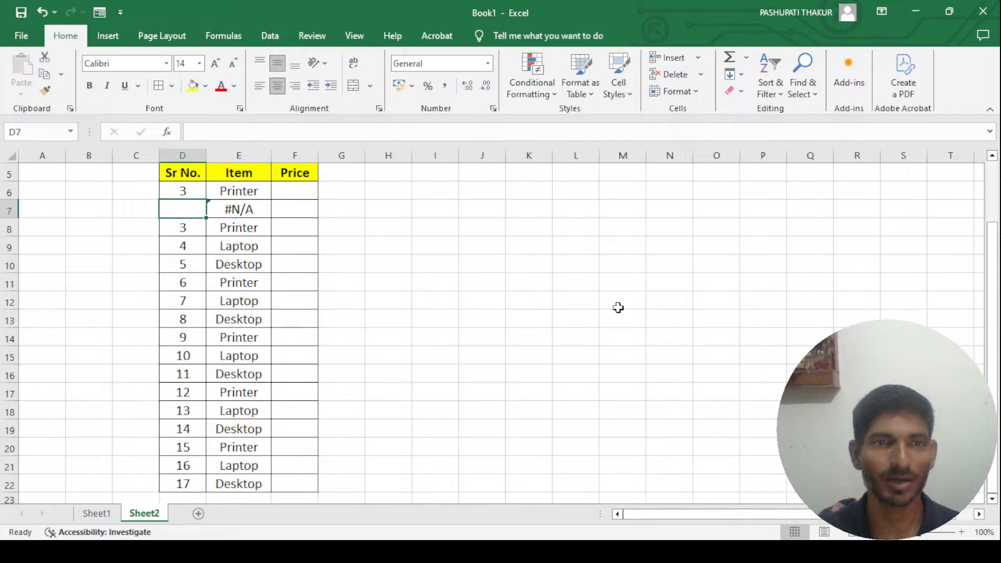
pyautogui.write('4')
pyautogui.press('Return')
pyautogui.press('Up')
pyautogui.write('5')
pyautogui.press('Return')
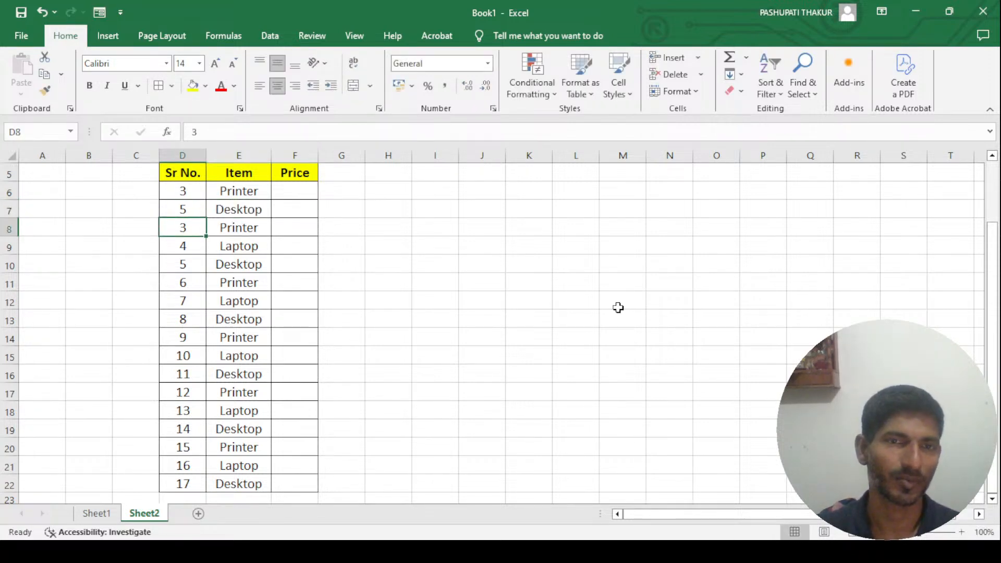
pyautogui.press('Up')
pyautogui.write('6')
pyautogui.press('Return')
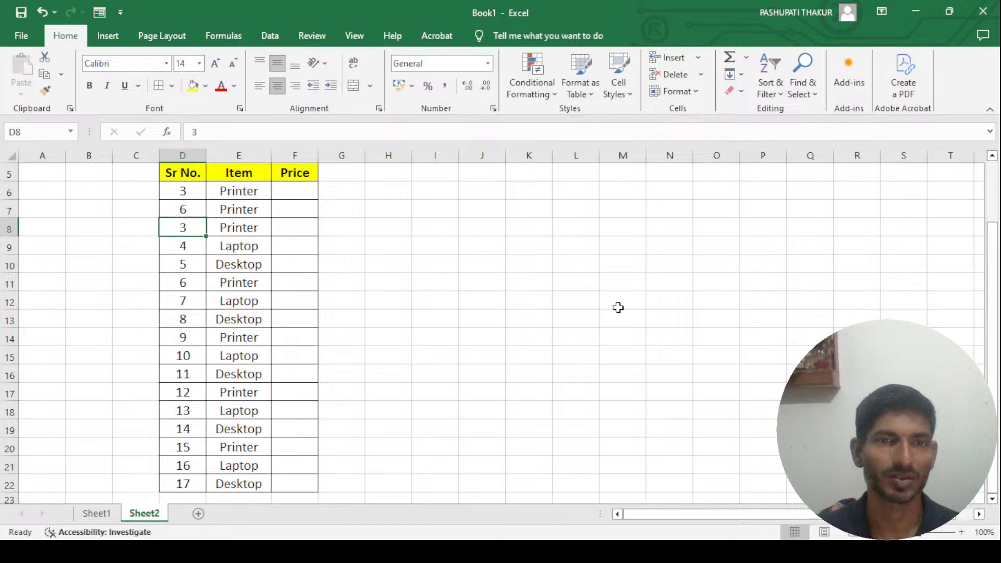
pyautogui.press('Up')
pyautogui.write('7')
pyautogui.press('Return')
pyautogui.press('Up')
pyautogui.write('8')
pyautogui.press('Return')
# - Review the lookup results down the Item column on Sheet2 and the formula in E6
pyautogui.press('Up')
pyautogui.press('Right')
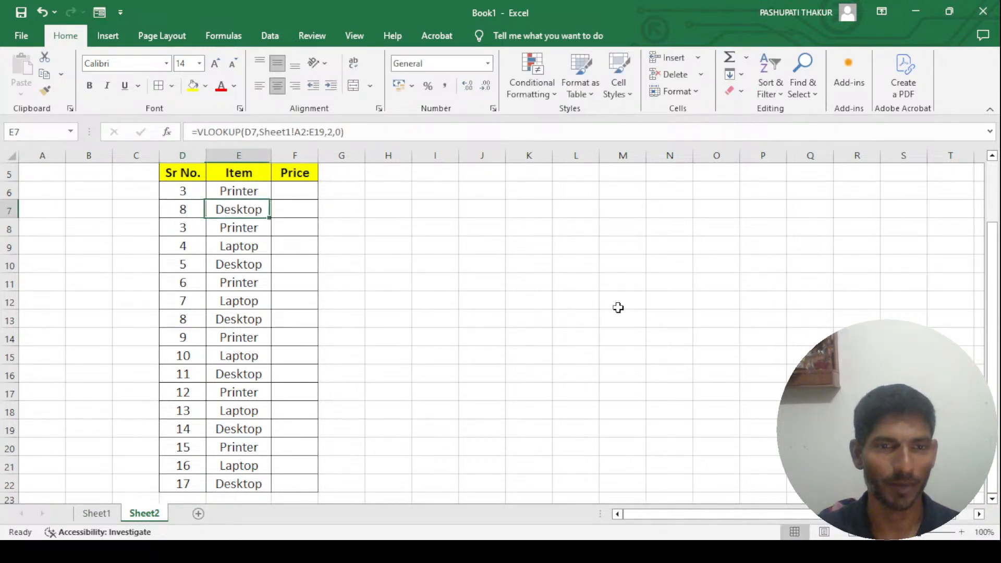
pyautogui.press('Down')
pyautogui.press('Down')
pyautogui.press('Down')
pyautogui.press('Down')
pyautogui.press('Down')
pyautogui.press('Down')
pyautogui.press('Down')
pyautogui.press('Down')
pyautogui.press('Down')
pyautogui.press('Down')
pyautogui.press('Down')
pyautogui.press('Down')
pyautogui.press('Down')
pyautogui.press('Down')
pyautogui.press('Down')
pyautogui.press('Down')
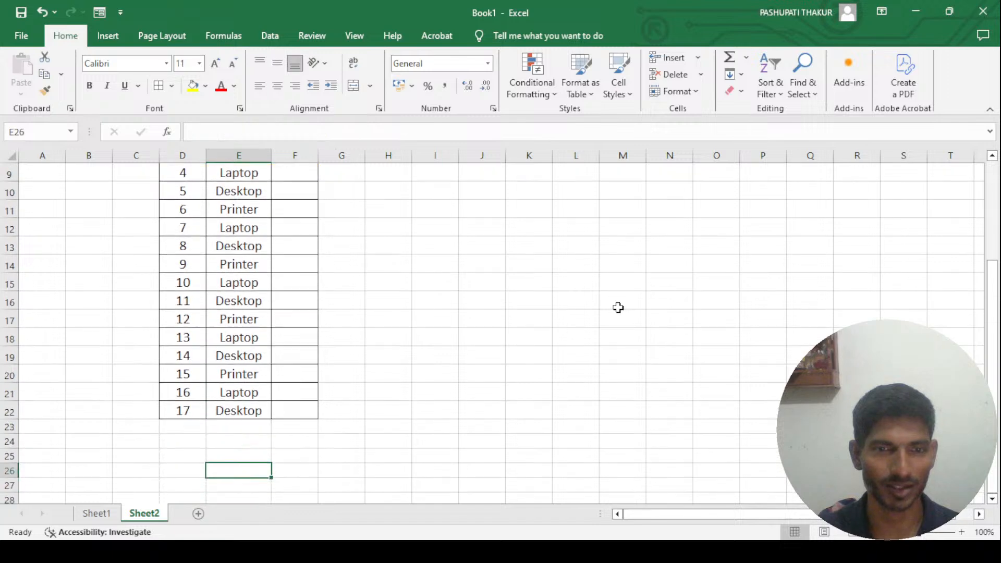
pyautogui.press('Up')
pyautogui.press('Up')
pyautogui.press('Up')
pyautogui.press('Up')
pyautogui.press('Up')
pyautogui.press('Up')
pyautogui.press('Up')
pyautogui.press('Up')
pyautogui.press('Up')
pyautogui.press('Up')
pyautogui.press('Up')
pyautogui.press('Up')
pyautogui.press('Up')
pyautogui.press('Up')
pyautogui.press('Up')
pyautogui.press('Up')
pyautogui.press('Up')
pyautogui.press('Up')
pyautogui.press('Up')
pyautogui.press('Up')
pyautogui.press('Down')
pyautogui.press('Down')
pyautogui.press('Down')
pyautogui.press('Down')
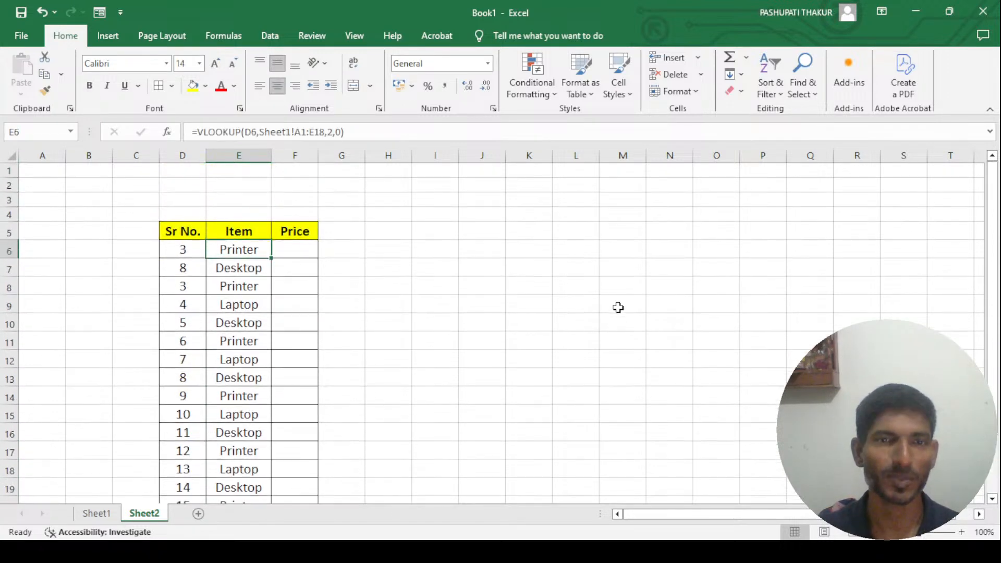
pyautogui.click(310, 256)
pyautogui.click(235, 250)
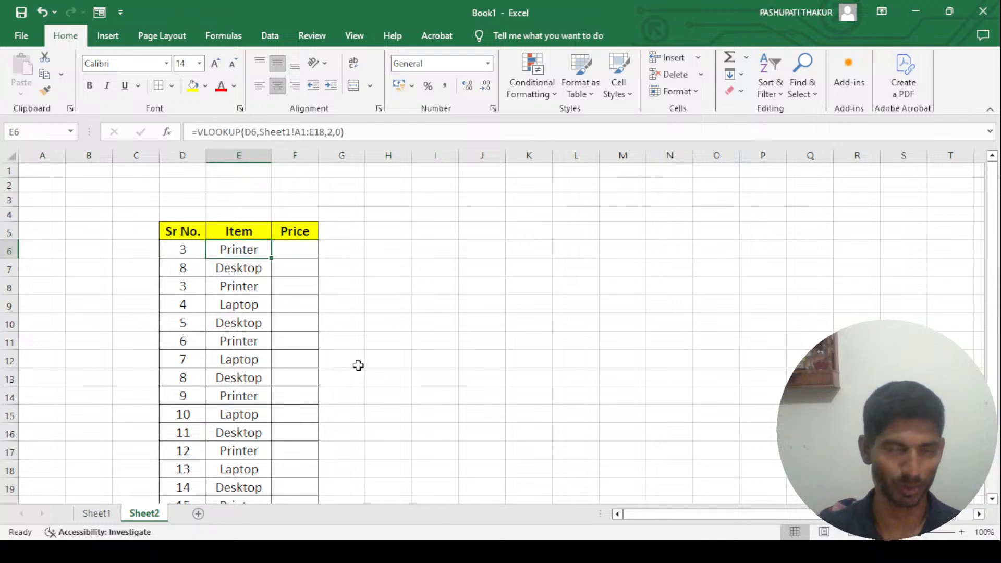
# - Check the source table on Sheet1, then delete the Sr No. column from Sheet2
pyautogui.click(101, 514)
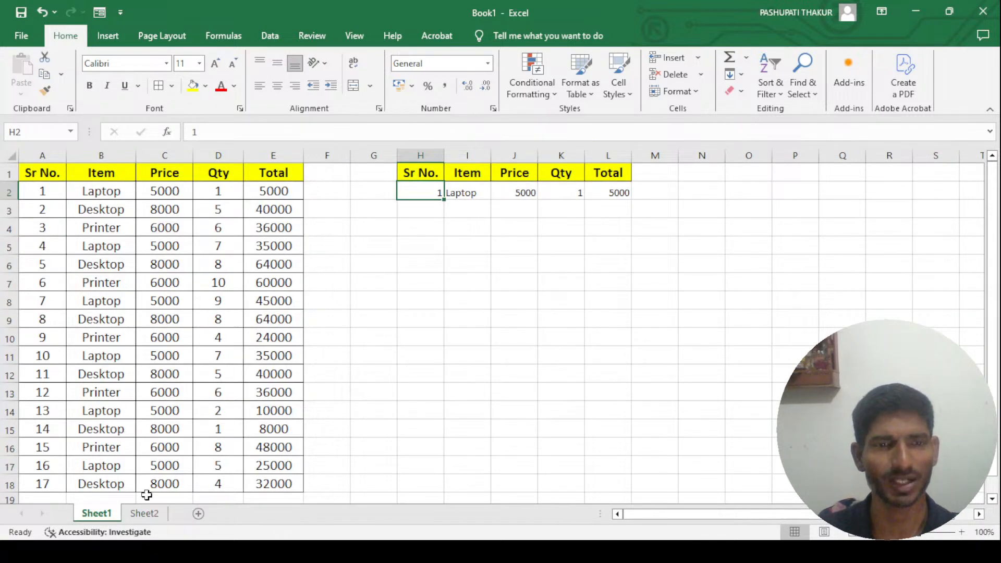
pyautogui.click(144, 514)
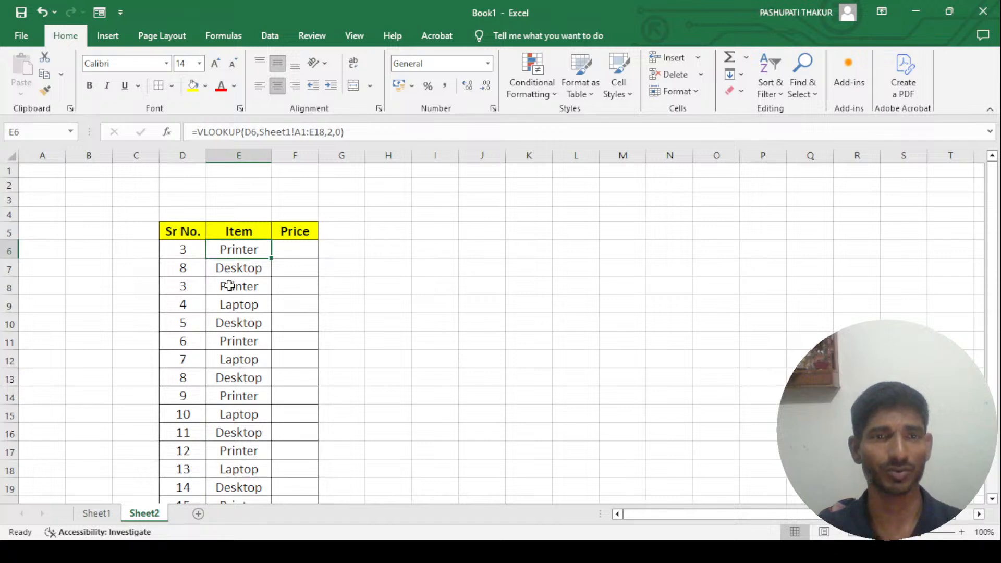
pyautogui.click(192, 232)
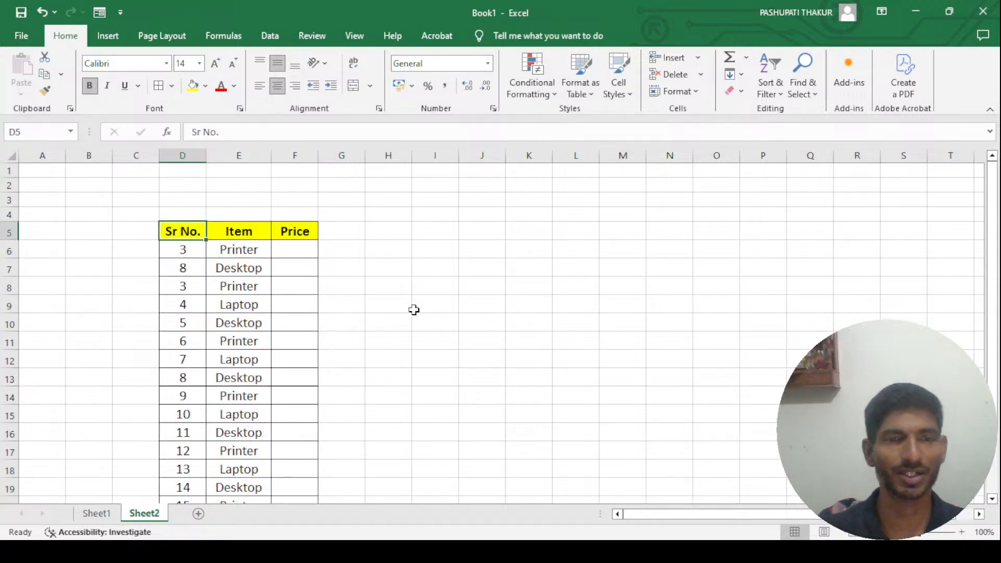
pyautogui.click(198, 155)
pyautogui.hotkey('ctrl', '-')
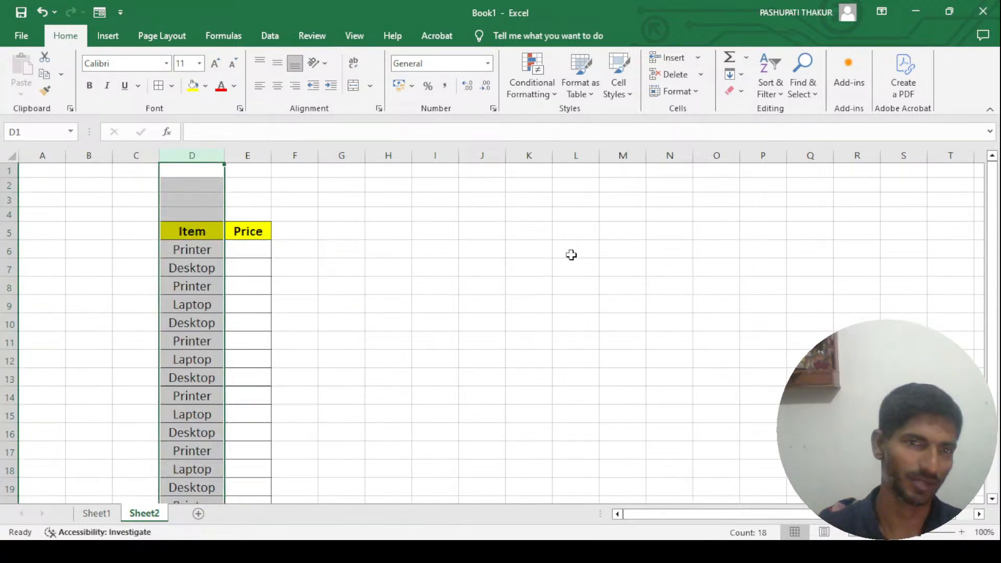
pyautogui.press('Down')
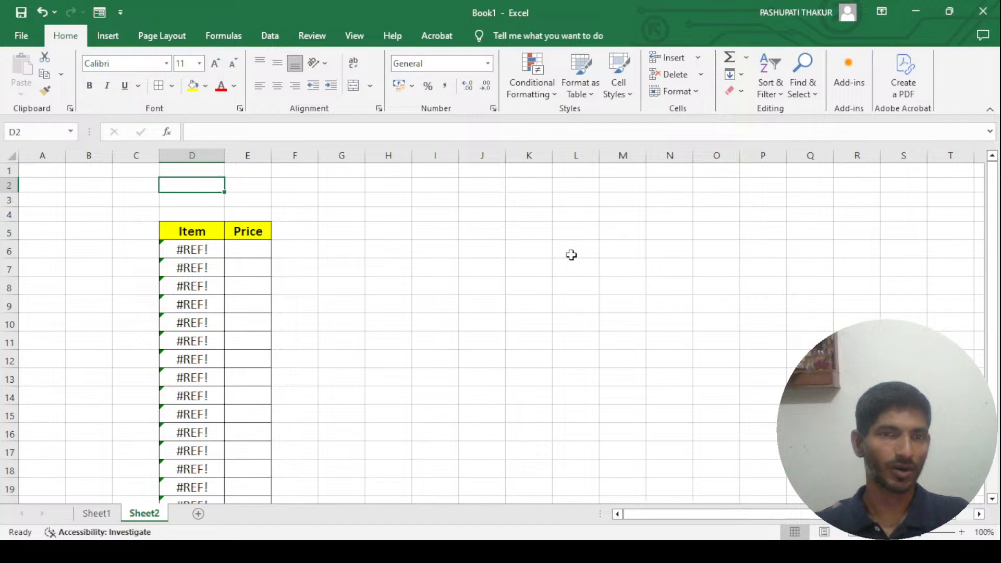
# - Copy the item names in B2:B18 on Sheet1 and paste them into the Item column on Sheet2, starting at D6
pyautogui.click(97, 514)
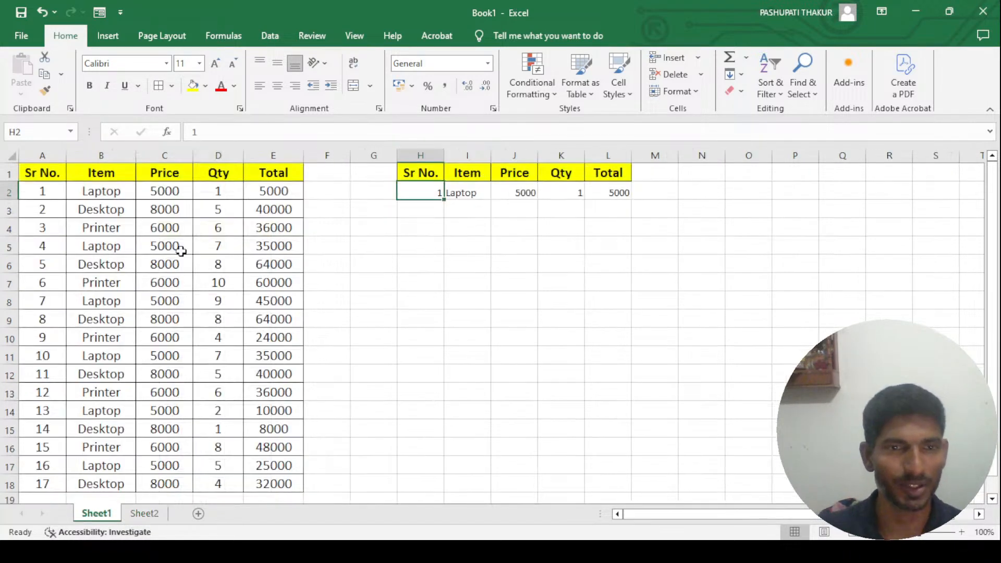
pyautogui.click(111, 191)
pyautogui.hotkey('ctrl', 'shift', 'Down')
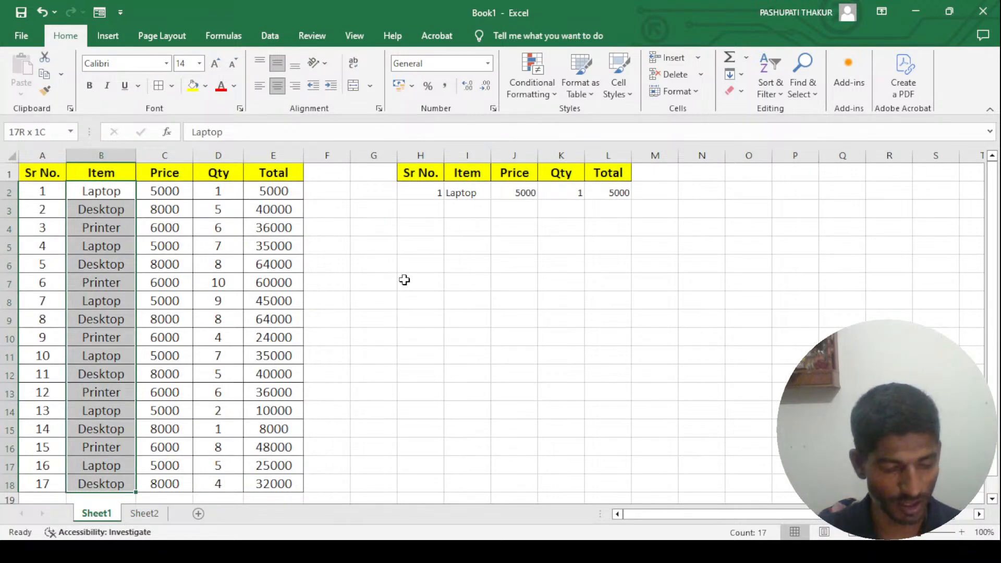
pyautogui.hotkey('ctrl', 'c')
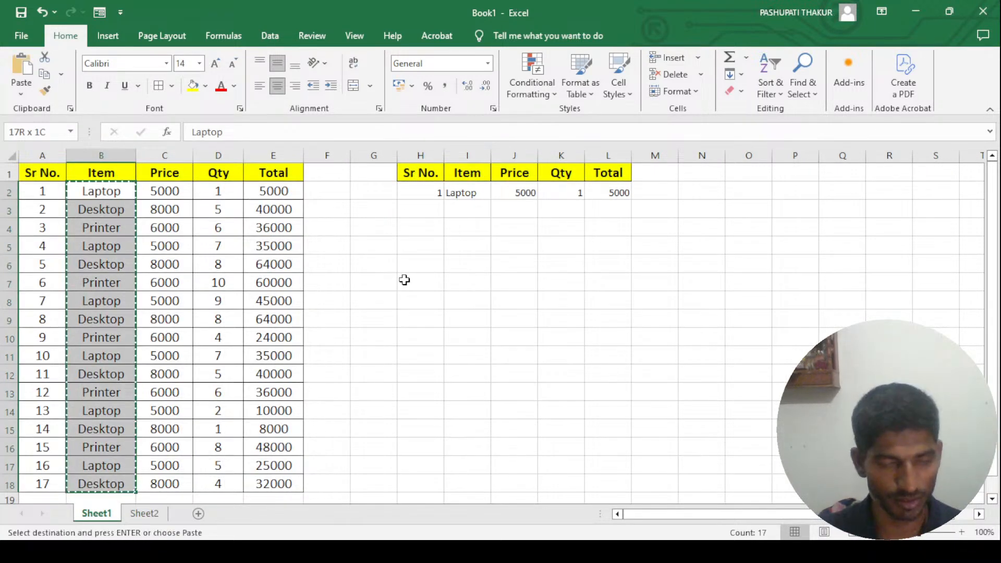
pyautogui.click(157, 518)
pyautogui.click(208, 252)
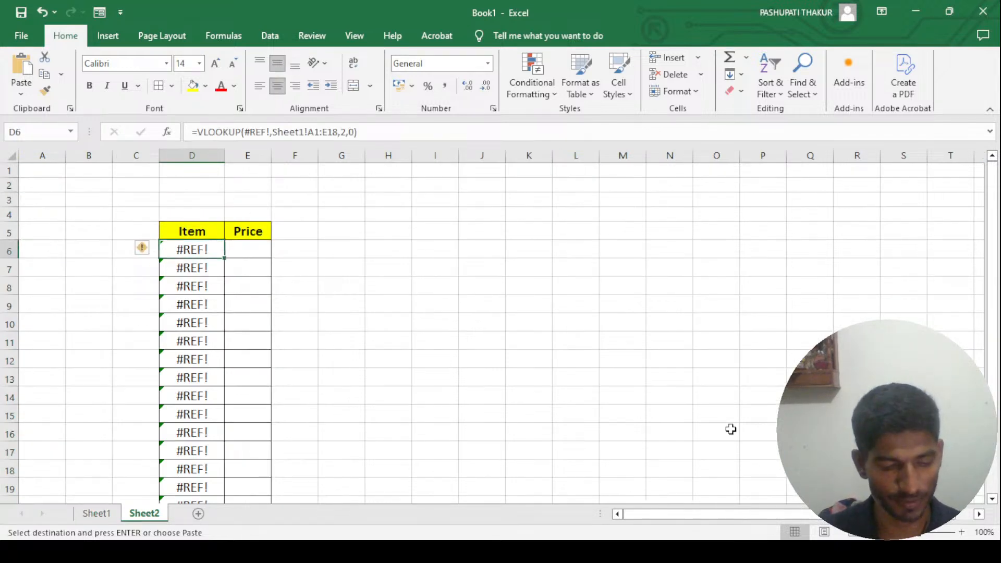
pyautogui.hotkey('ctrl', 'v')
# - Widen the Price column on Sheet2 slightly and check the prices in the Sheet1 table
pyautogui.click(257, 253)
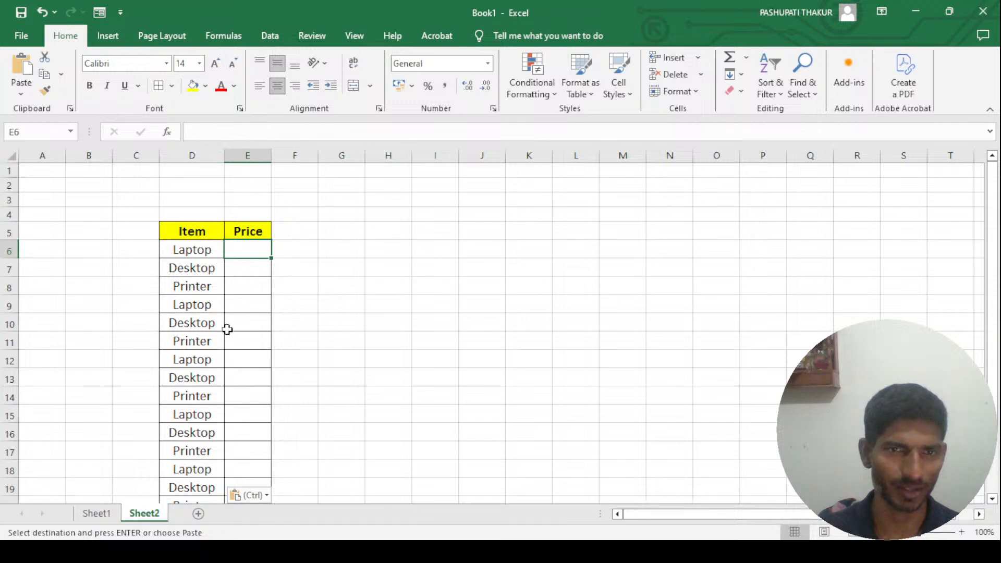
pyautogui.moveTo(283, 157); pyautogui.dragTo(294, 157)
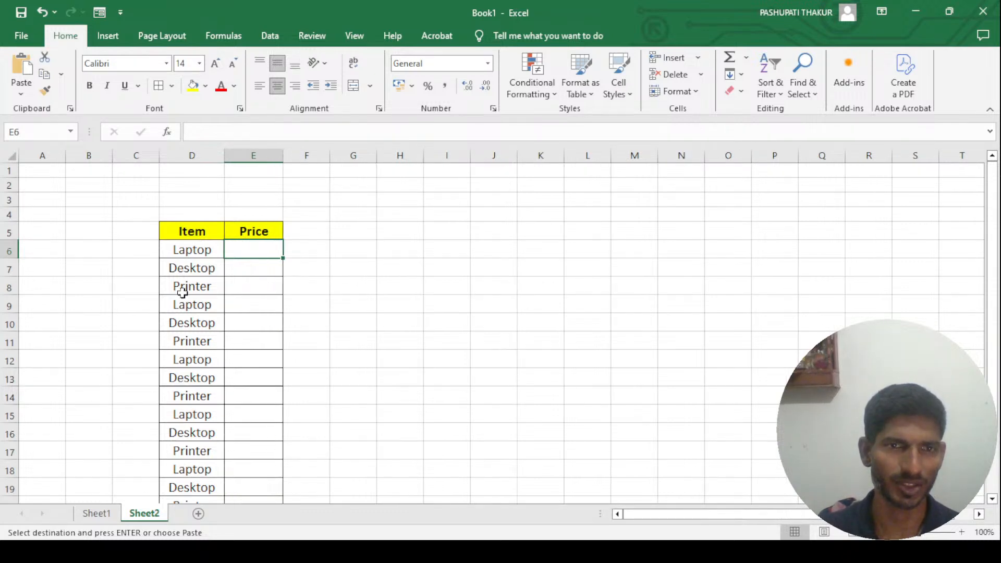
pyautogui.click(95, 514)
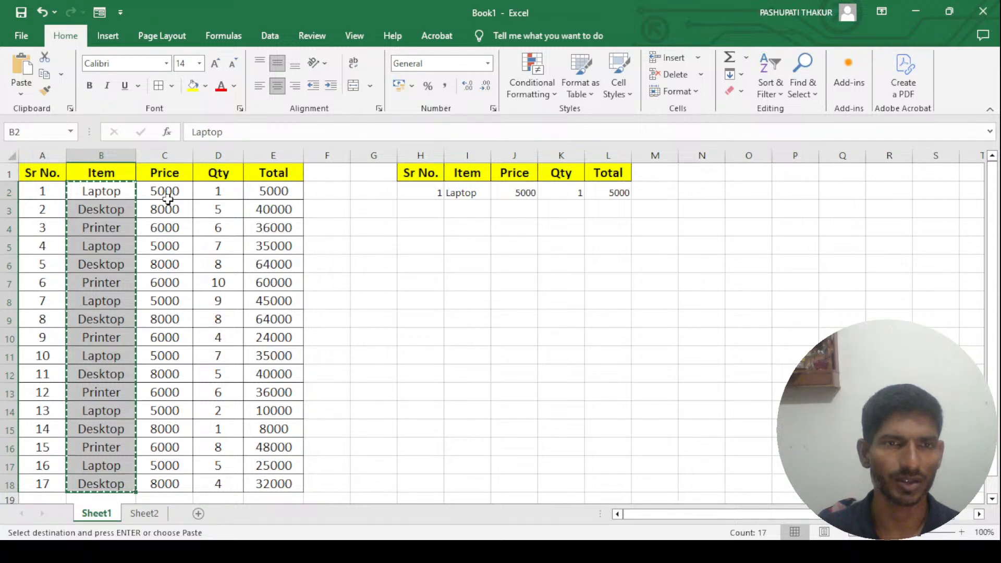
pyautogui.click(150, 513)
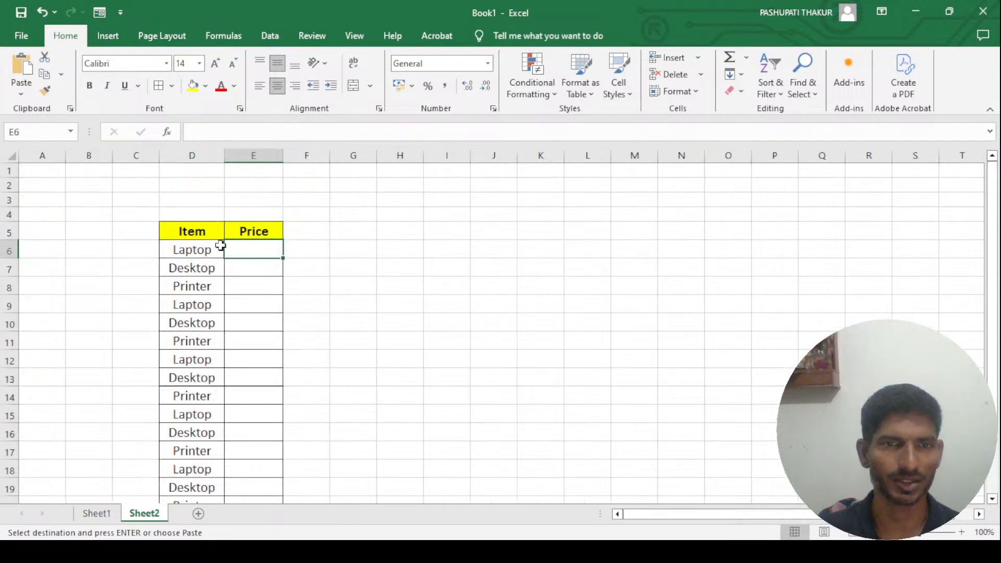
# - Start a VLOOKUP formula in E6 on Sheet2 with D6 as the lookup value
pyautogui.write('=vl')
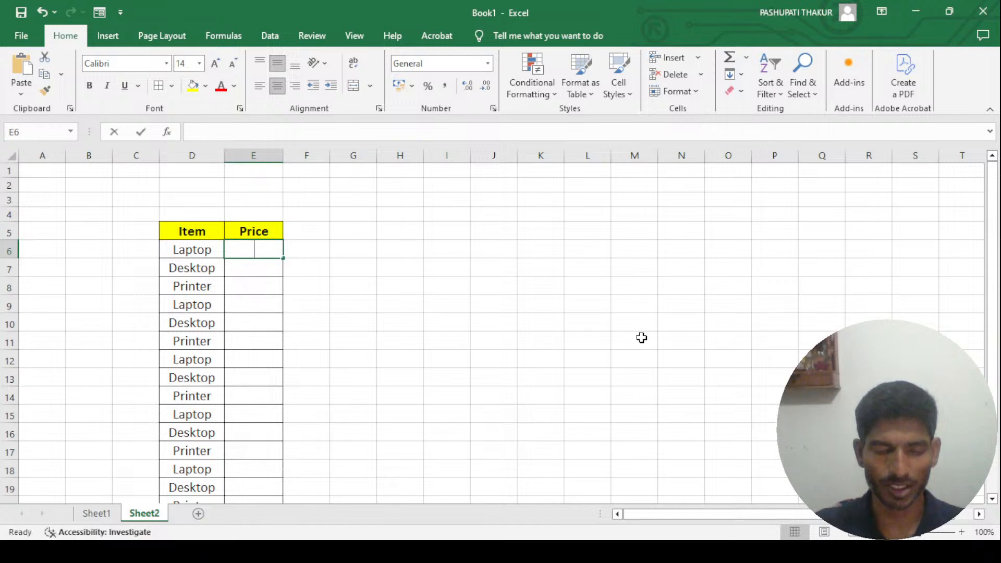
pyautogui.press('Tab')
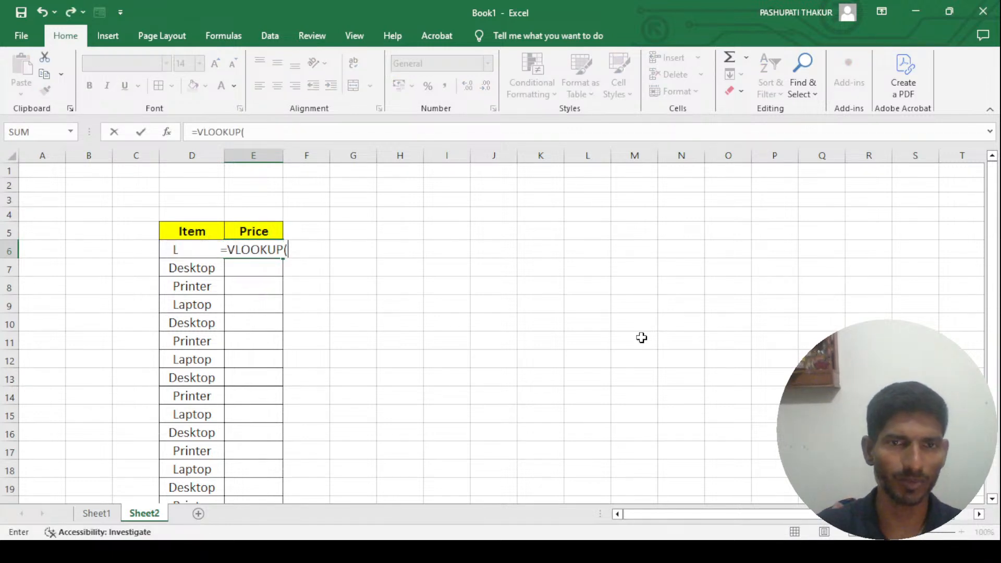
pyautogui.write(',')
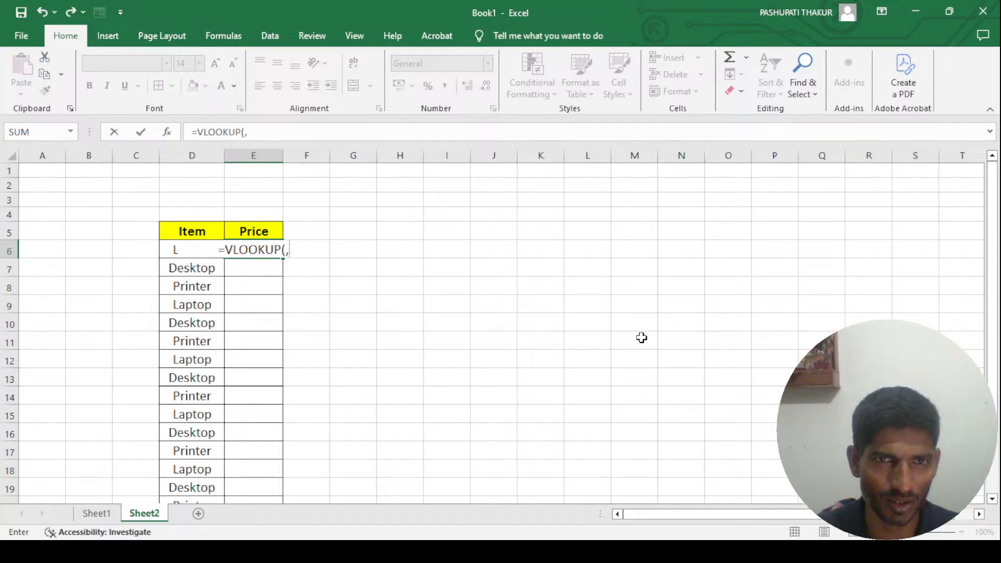
pyautogui.press('BackSpace')
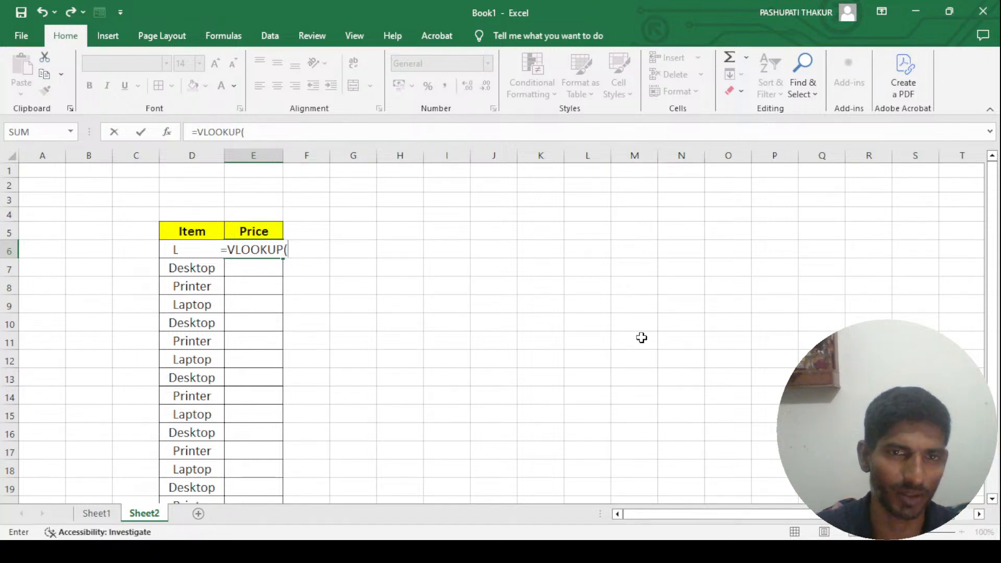
pyautogui.write('d6')
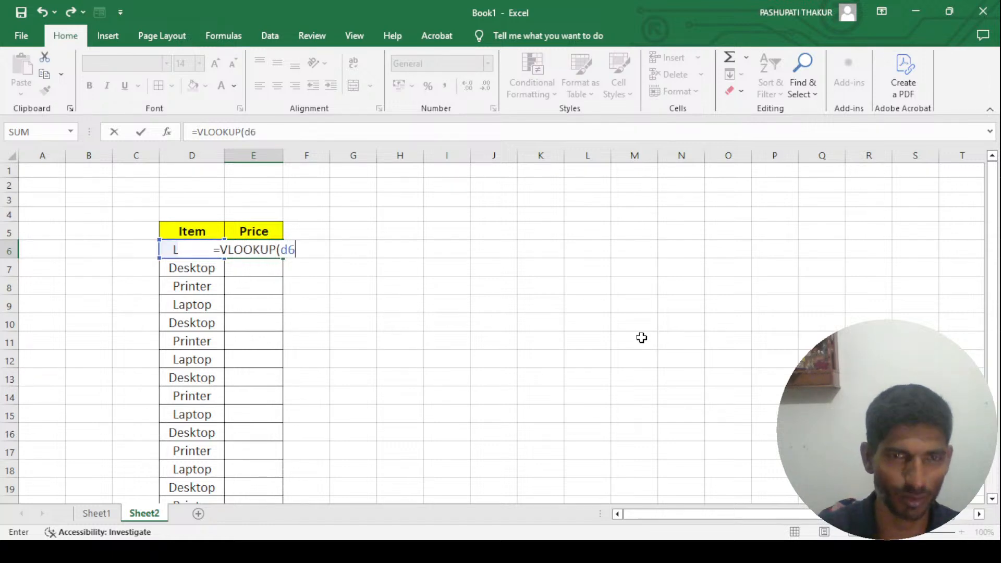
pyautogui.write(',')
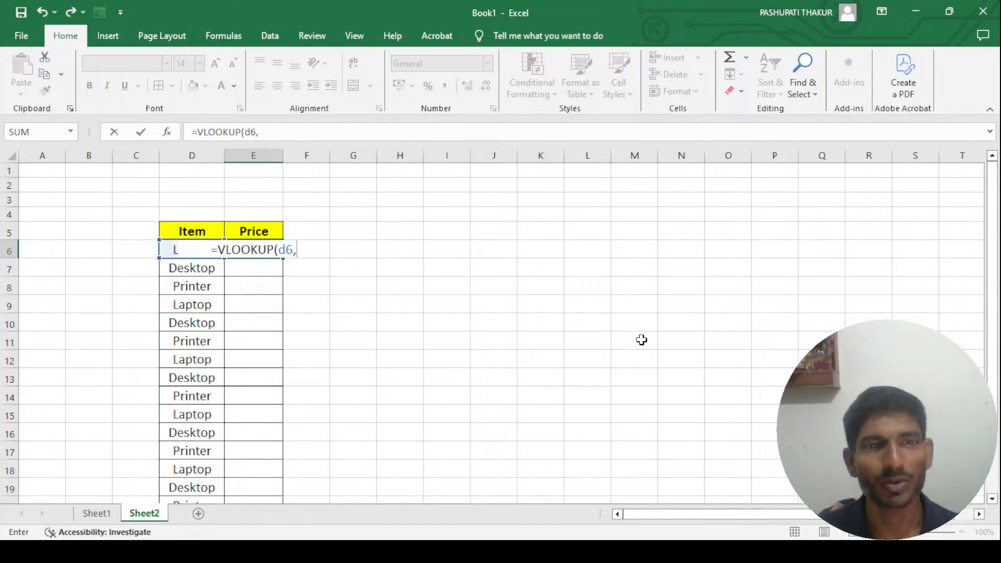
# - Set the VLOOKUP's table array to the range A1:E18 on Sheet1
pyautogui.click(90, 515)
pyautogui.click(47, 173)
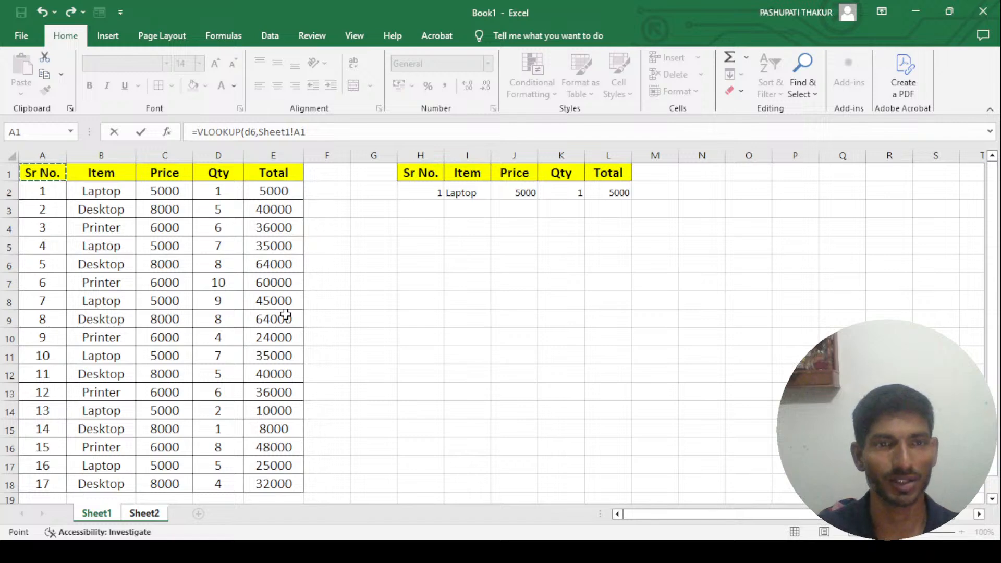
pyautogui.hotkey('shift', 'Right')
pyautogui.hotkey('shift', 'Right')
pyautogui.hotkey('shift', 'Right')
pyautogui.hotkey('shift', 'Right')
pyautogui.hotkey('ctrl', 'shift', 'Down')
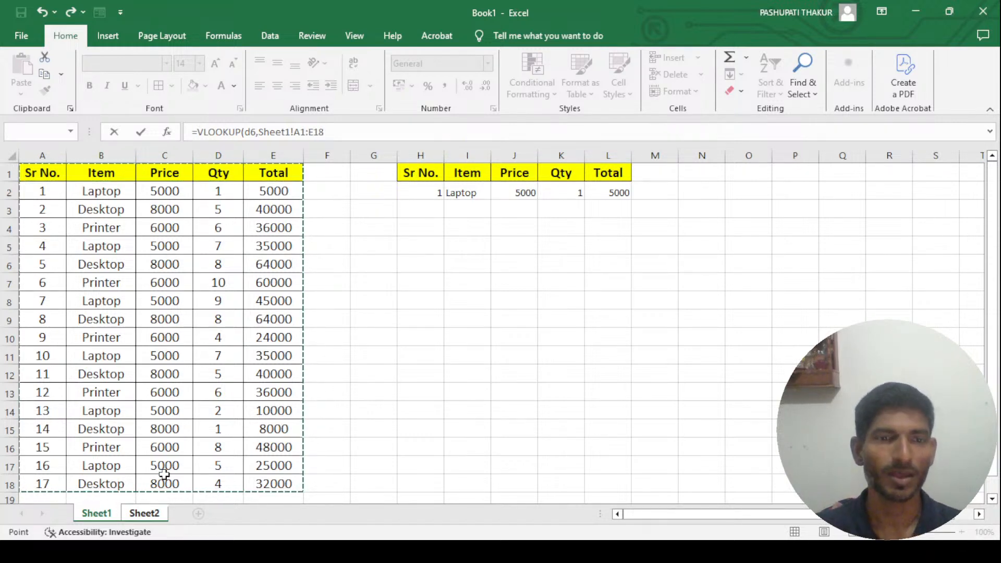
# - Make the table array reference in the formula absolute, as Sheet1!$A$1:$E$18
pyautogui.click(342, 131)
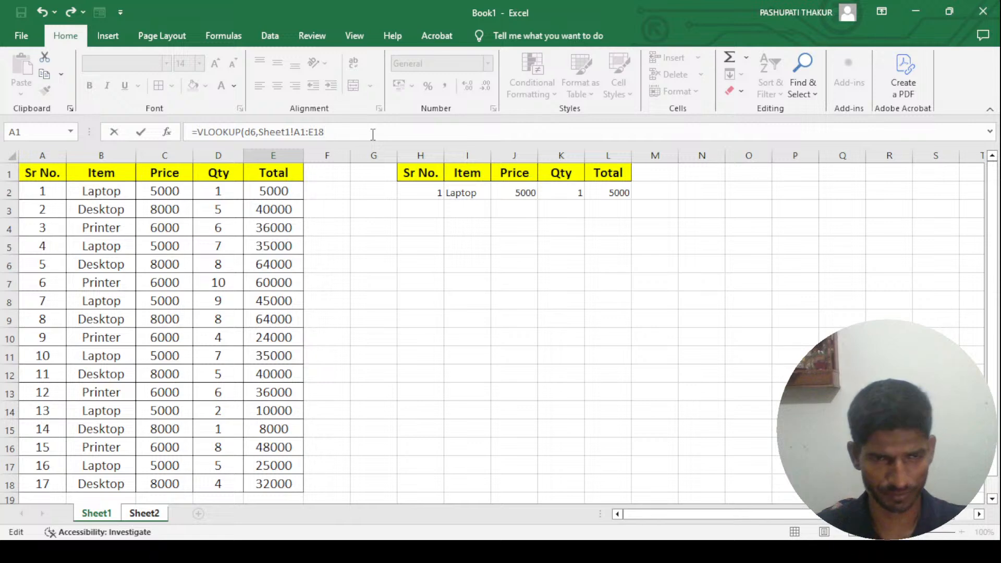
pyautogui.hotkey('shift', 'Left')
pyautogui.hotkey('shift', 'Left')
pyautogui.hotkey('shift', 'Left')
pyautogui.hotkey('shift', 'Left')
pyautogui.hotkey('shift', 'Left')
pyautogui.hotkey('shift', 'Left')
pyautogui.hotkey('shift', 'Left')
pyautogui.hotkey('shift', 'Left')
pyautogui.hotkey('shift', 'Left')
pyautogui.hotkey('shift', 'Left')
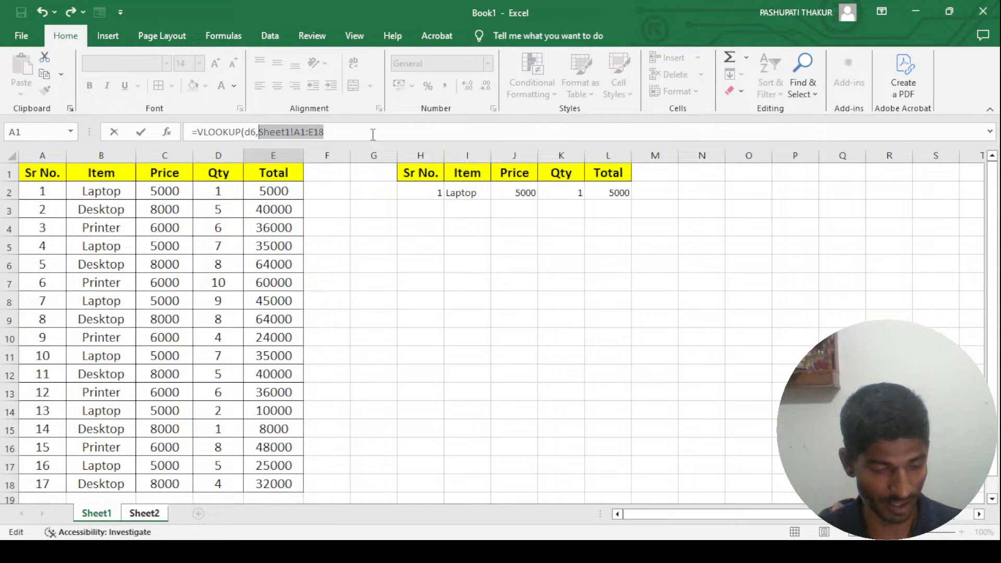
pyautogui.press('F4')
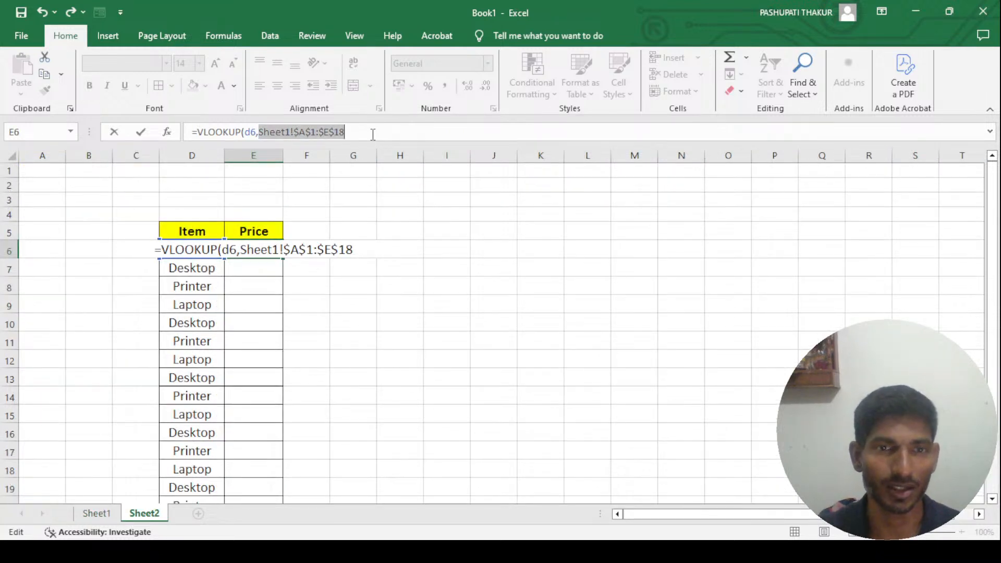
pyautogui.click(367, 128)
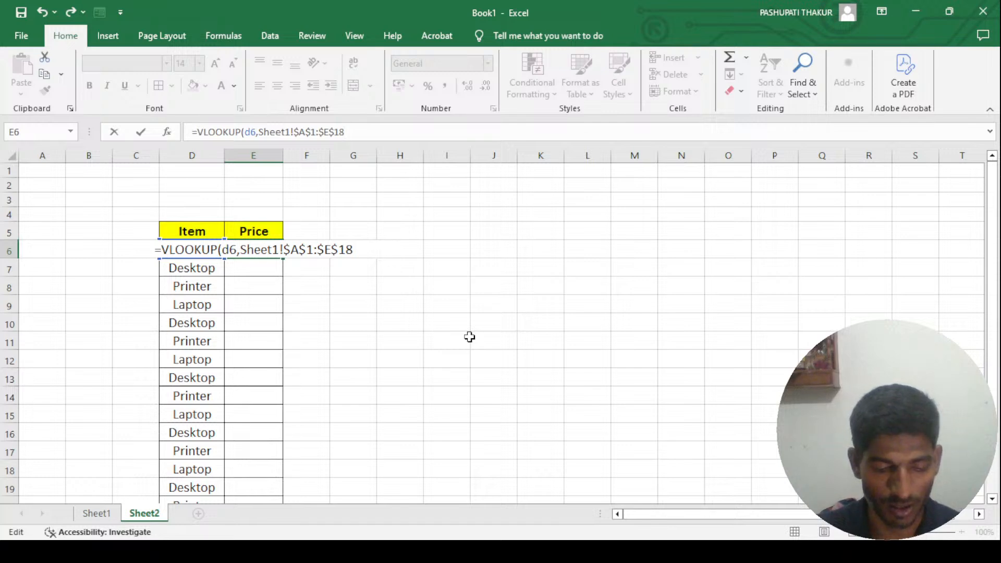
# - Complete the E6 formula with column index 3 and exact match 0
pyautogui.write(',')
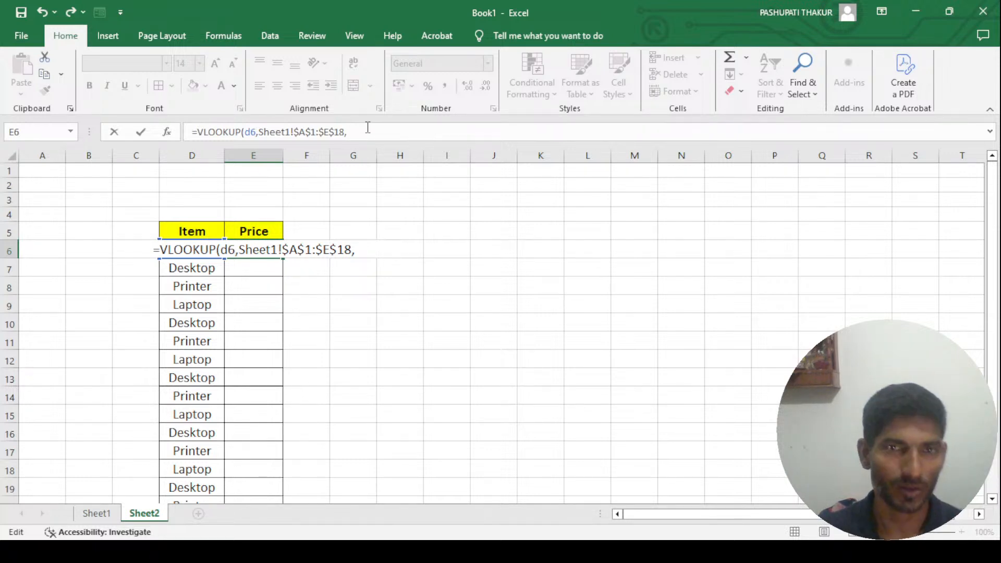
pyautogui.write('3')
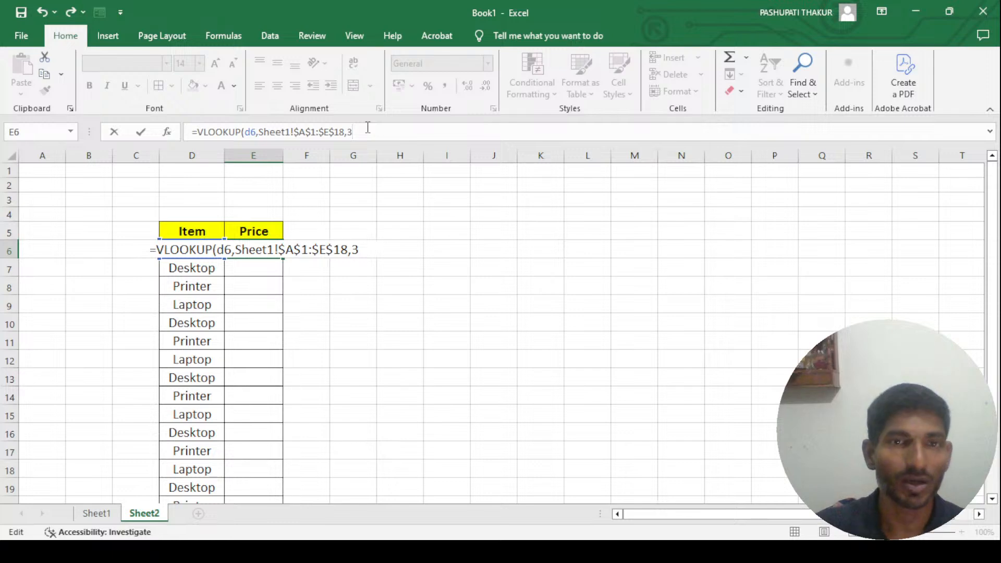
pyautogui.write(',0')
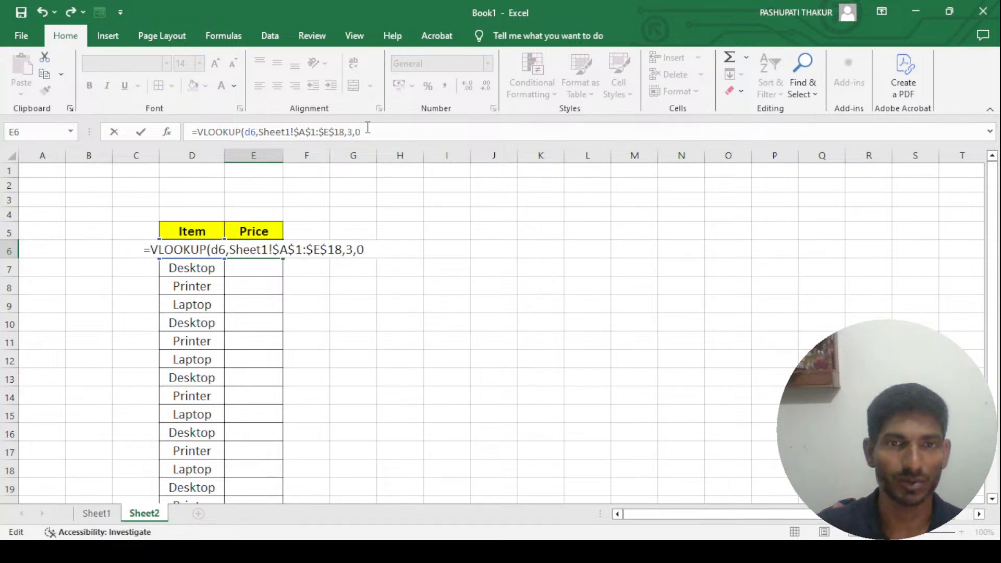
pyautogui.write(')')
pyautogui.press('Return')
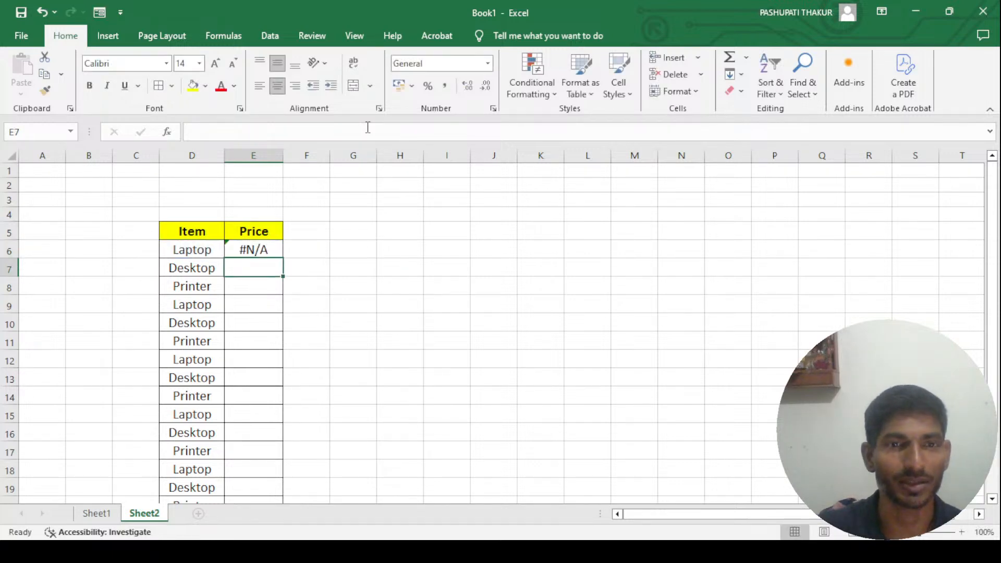
# - Compare the lookup item and formula in row 6 of Sheet2 with the column order of the Sheet1 table
pyautogui.press('Up')
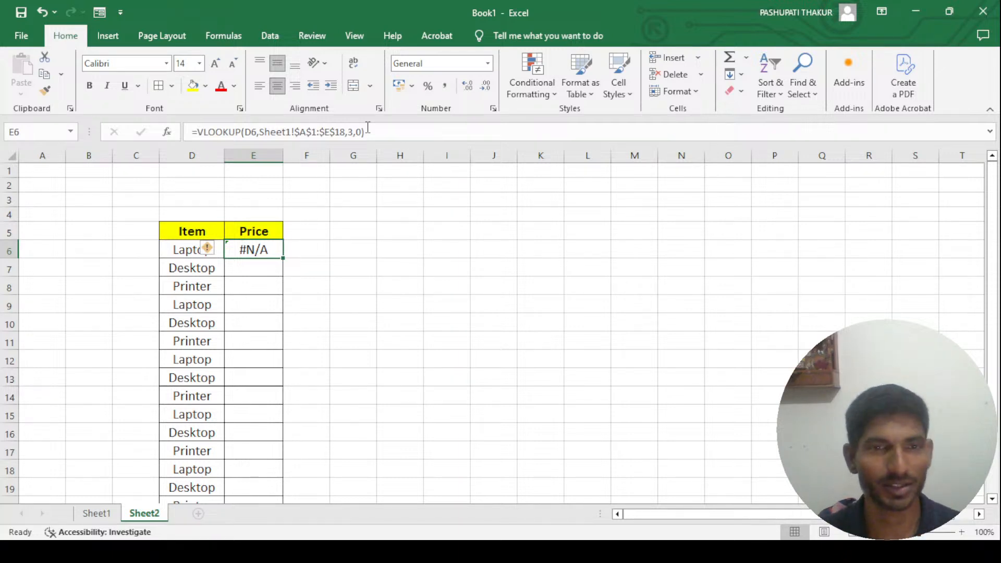
pyautogui.click(180, 252)
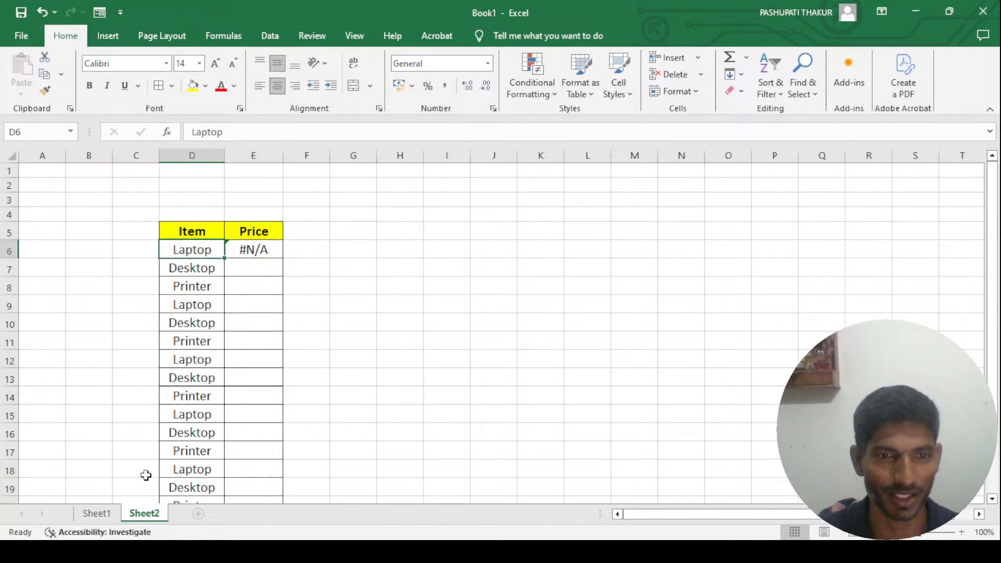
pyautogui.click(96, 514)
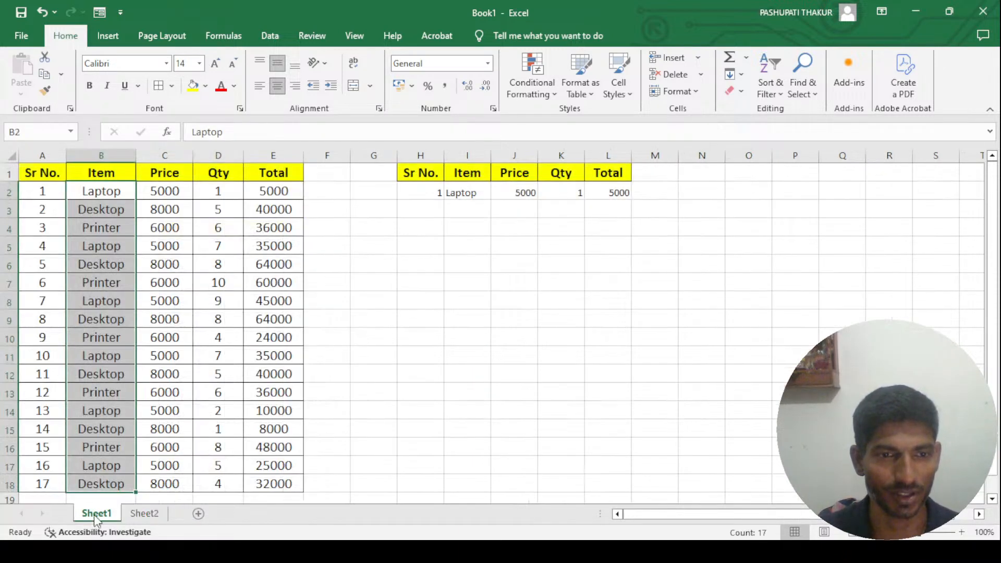
pyautogui.click(163, 207)
pyautogui.click(105, 191)
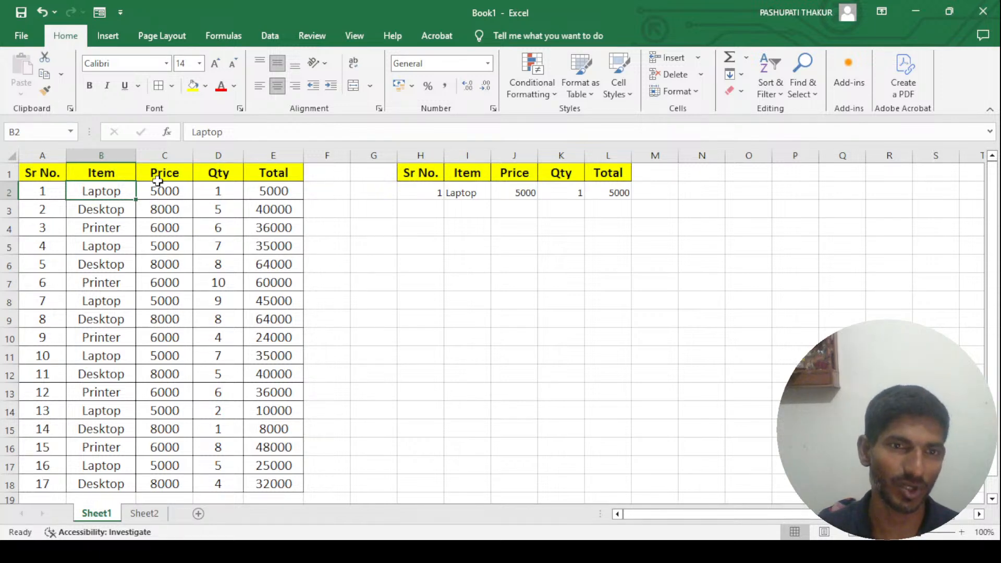
pyautogui.click(151, 515)
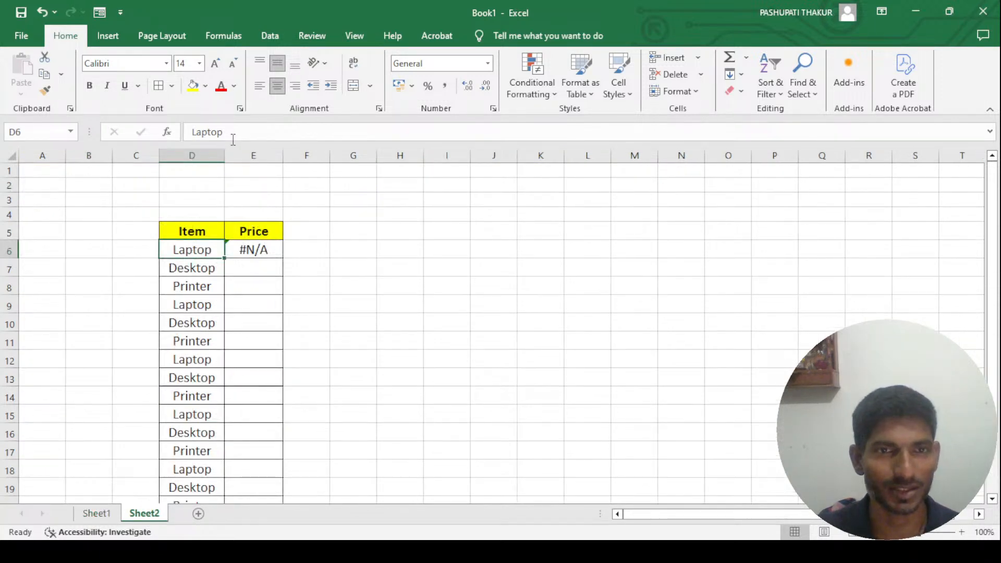
pyautogui.click(246, 252)
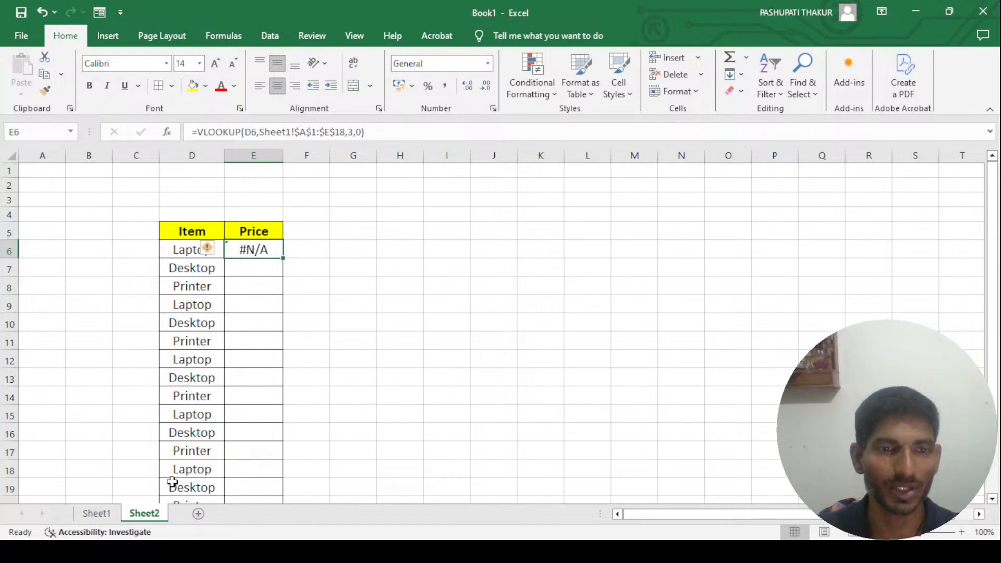
pyautogui.click(98, 513)
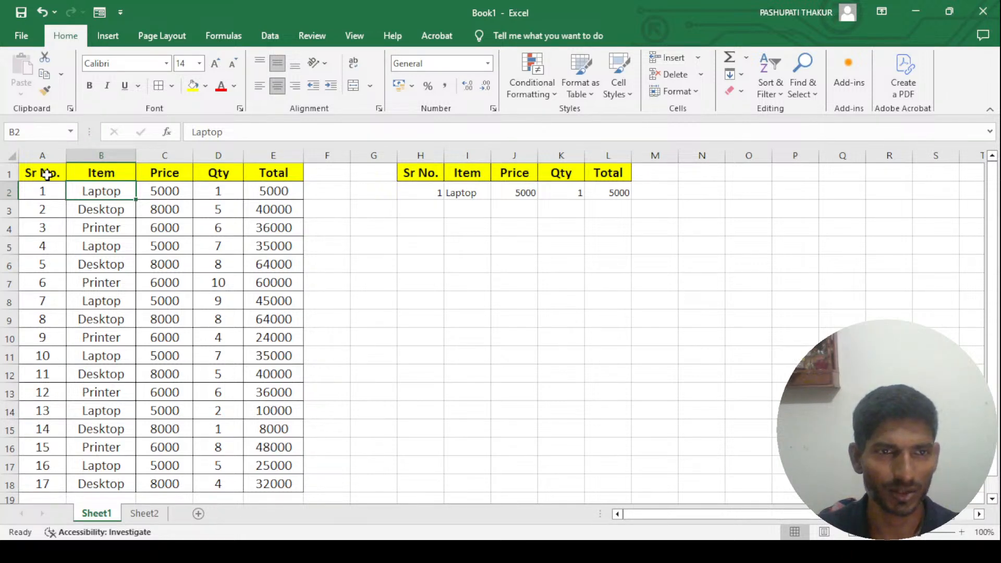
pyautogui.click(144, 513)
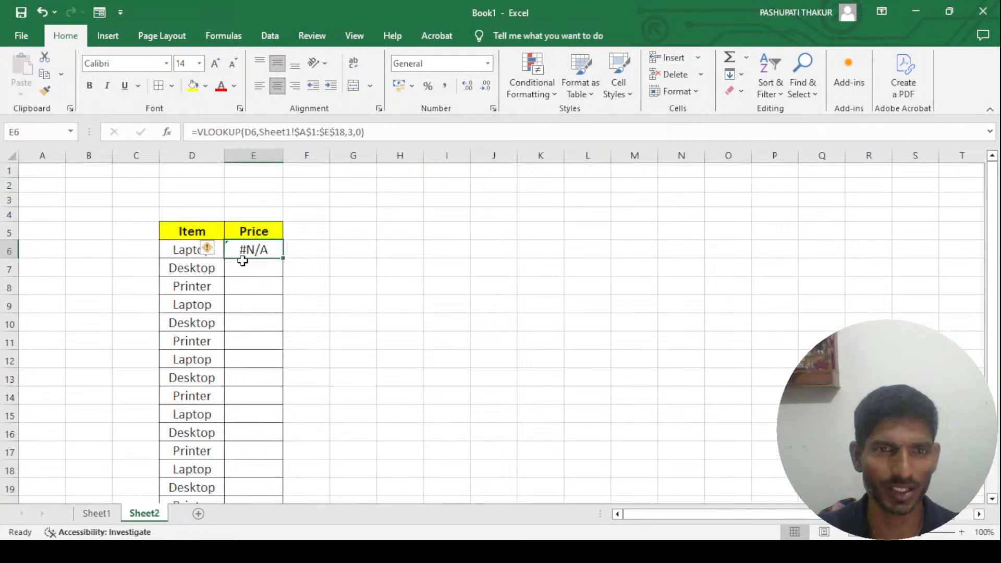
# - Edit the E6 formula so the table array starts at column B, as Sheet1!$B$1:$E$18
pyautogui.press('F2')
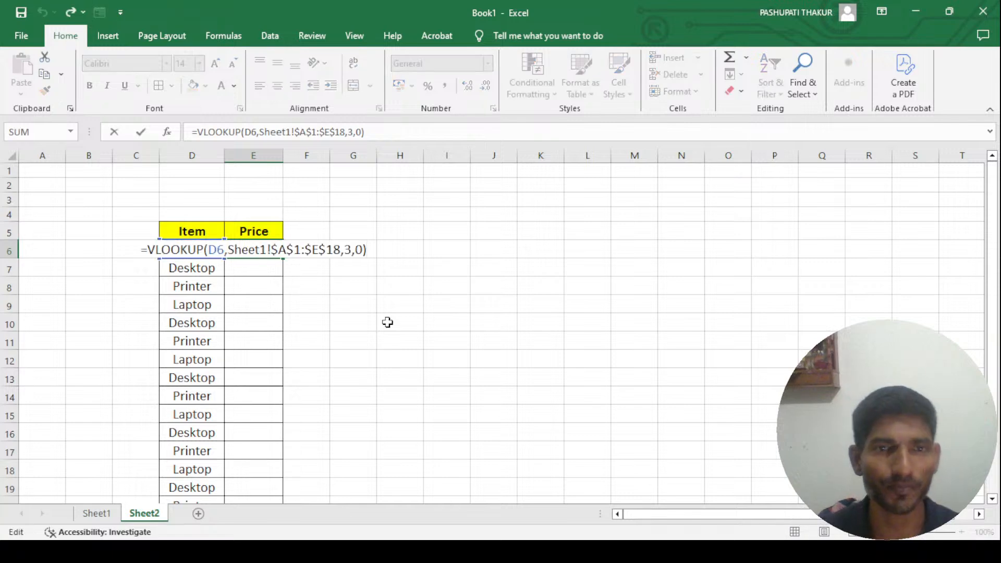
pyautogui.click(282, 250)
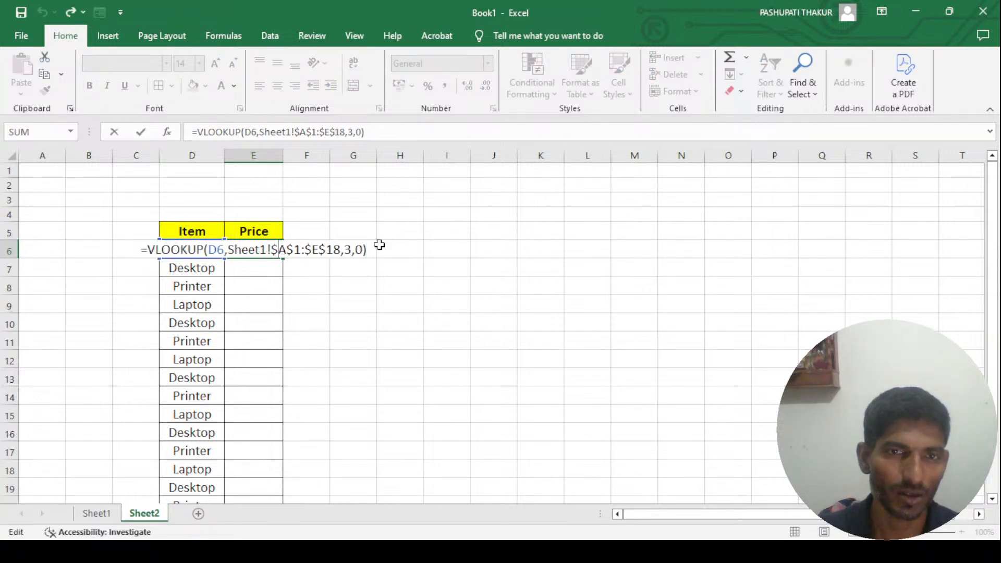
pyautogui.press('Delete')
pyautogui.write('b')
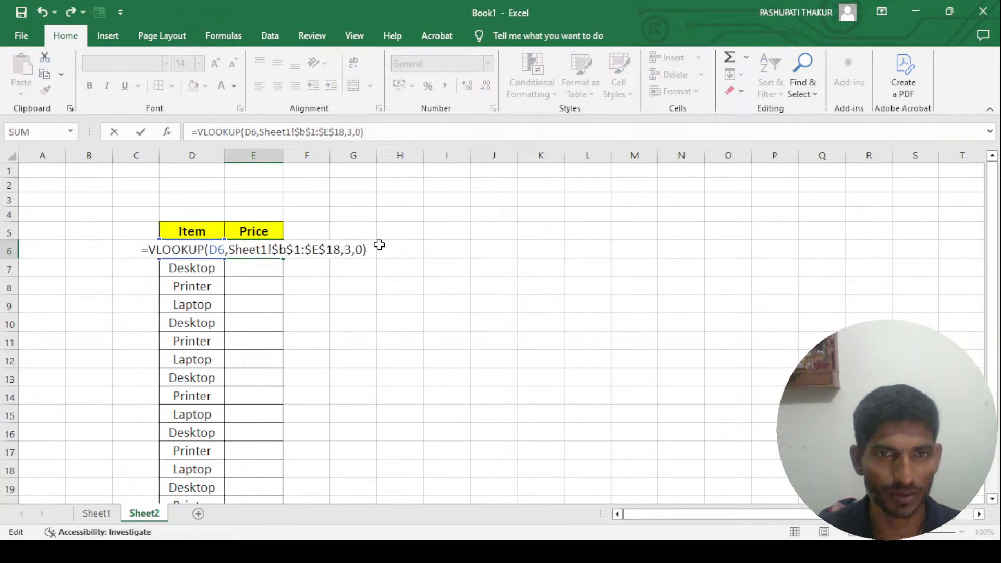
pyautogui.press('Return')
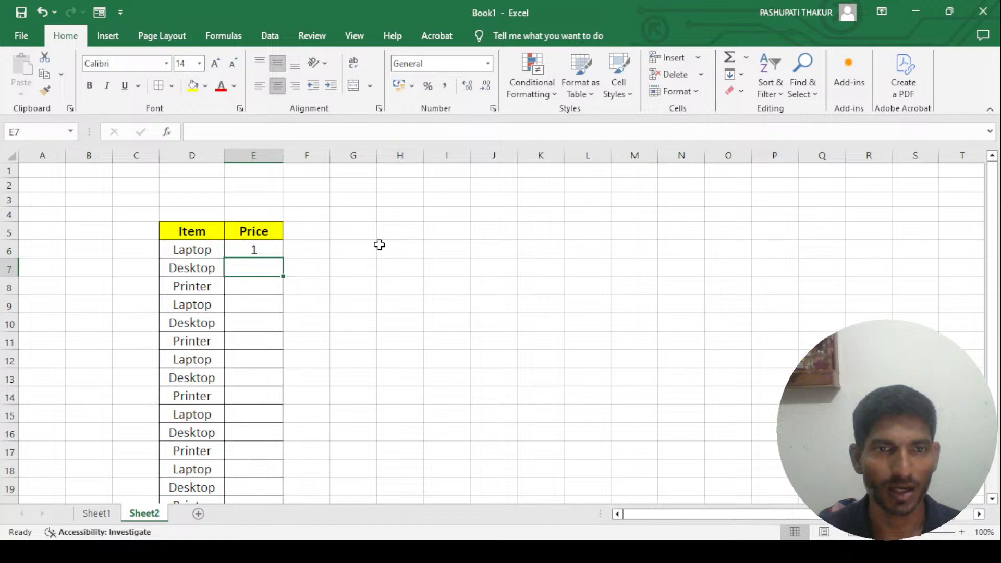
pyautogui.press('Up')
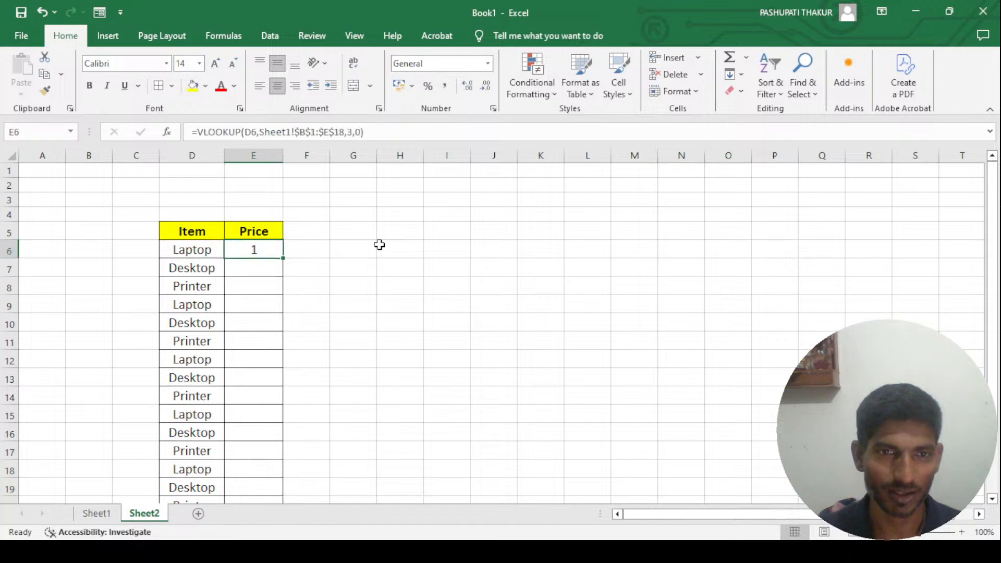
# - Check the column positions counted from Item in the Sheet1 table
pyautogui.click(96, 515)
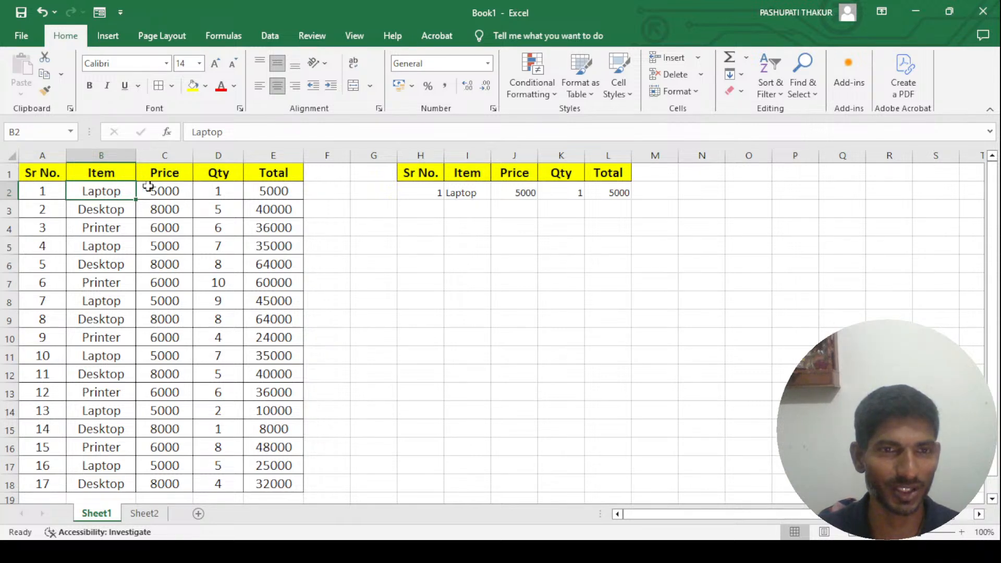
pyautogui.click(126, 173)
pyautogui.click(220, 171)
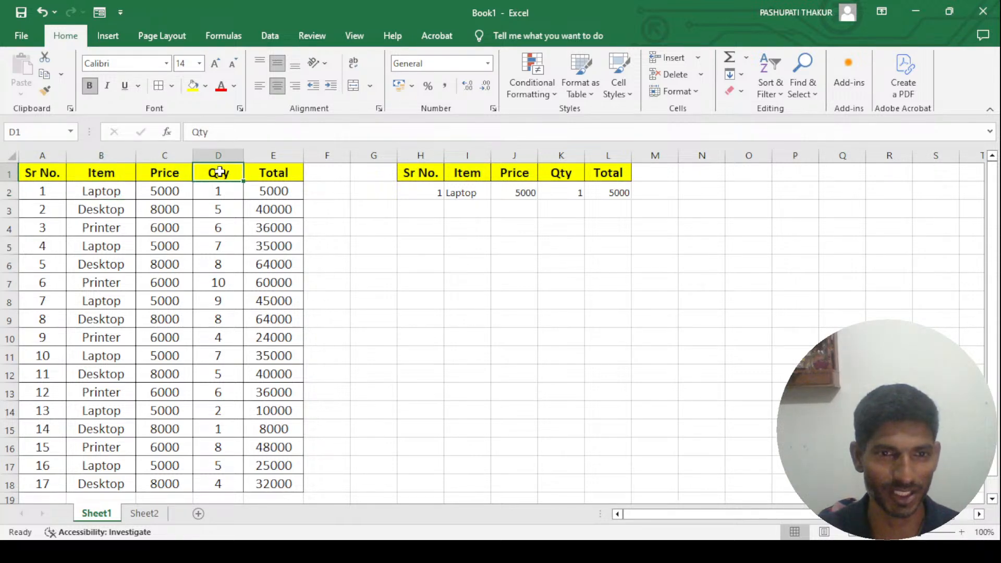
# - Change the column index in the Sheet2 E6 VLOOKUP formula to 2
pyautogui.click(144, 514)
pyautogui.press('F2')
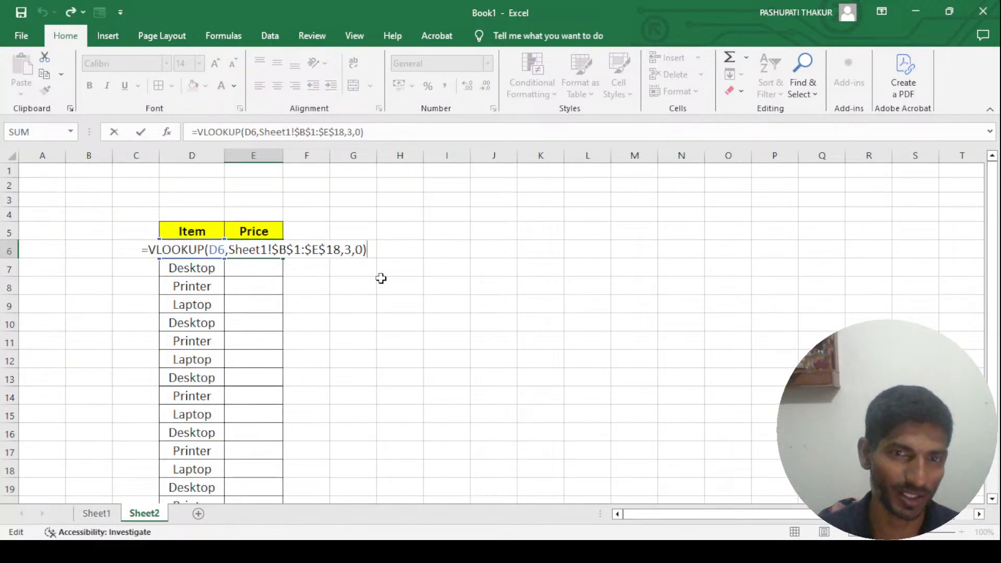
pyautogui.press('Left')
pyautogui.press('Left')
pyautogui.press('Left')
pyautogui.press('BackSpace')
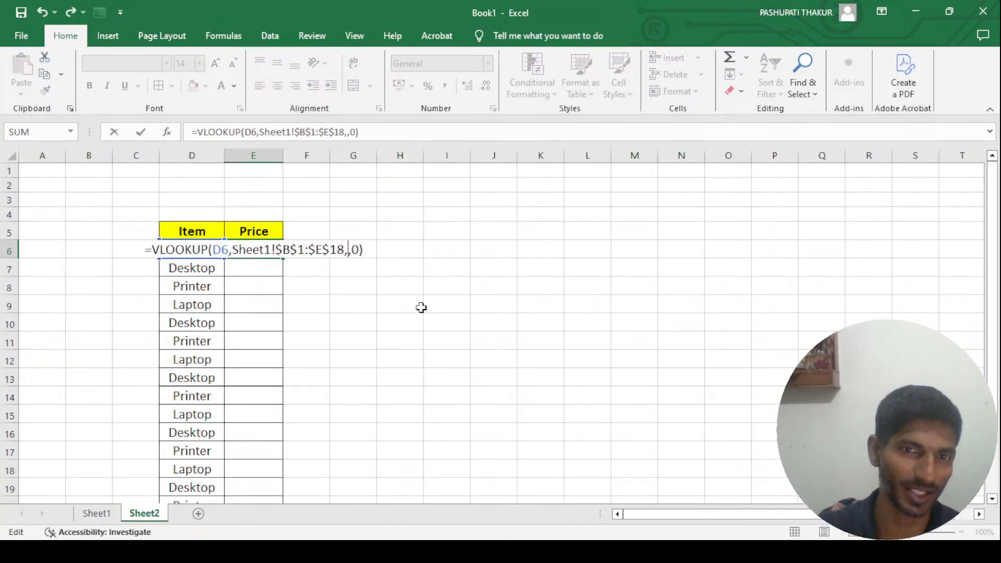
pyautogui.write('2')
pyautogui.press('Return')
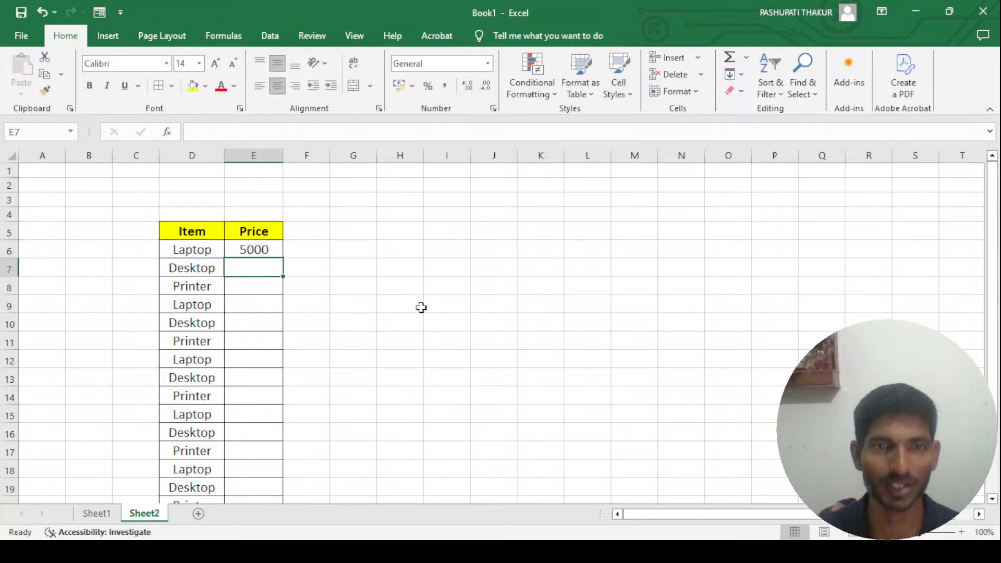
# - Compare the E6 formula on Sheet2 with the Sr No. and Item columns of the Sheet1 table
pyautogui.click(239, 249)
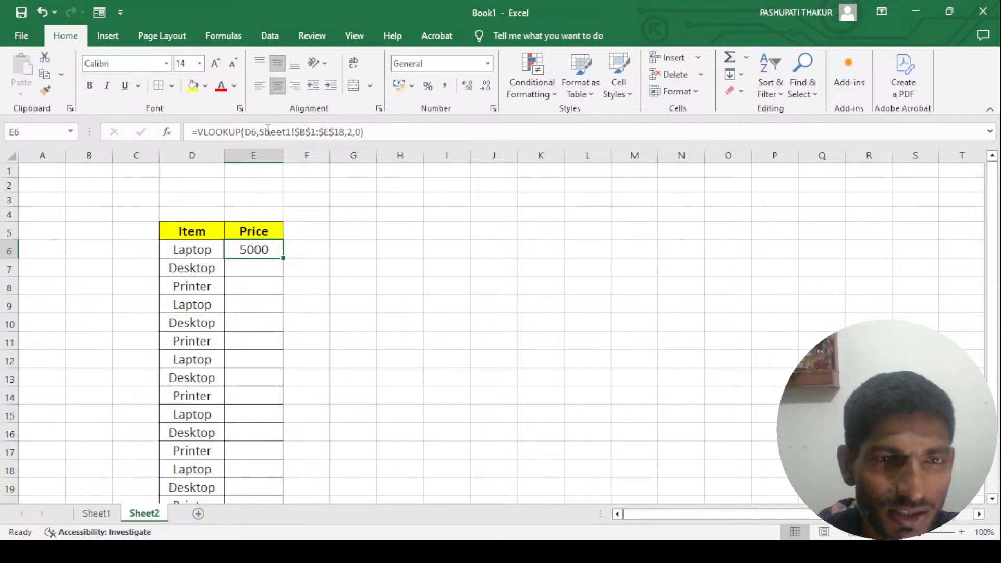
pyautogui.click(96, 514)
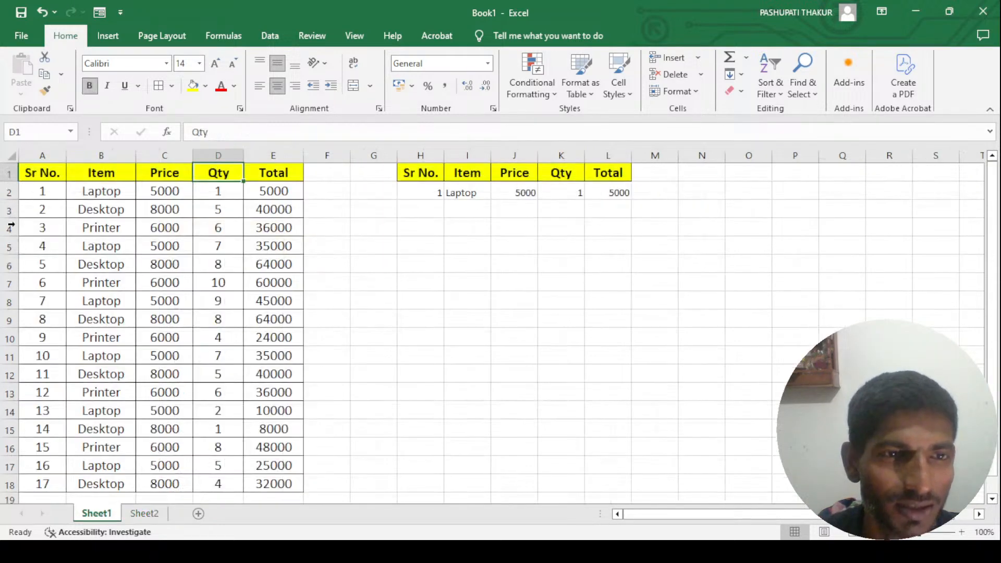
pyautogui.click(44, 188)
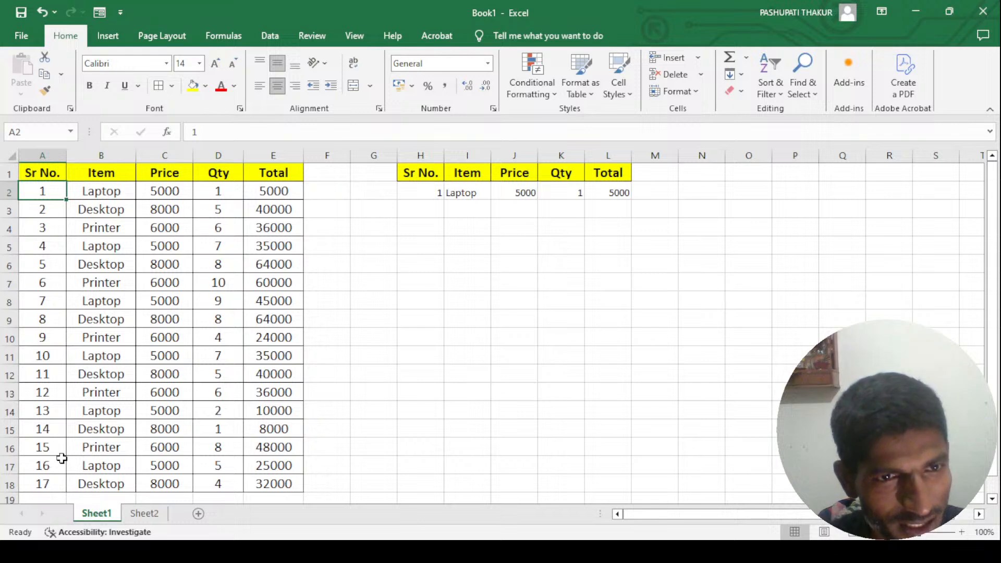
pyautogui.click(103, 179)
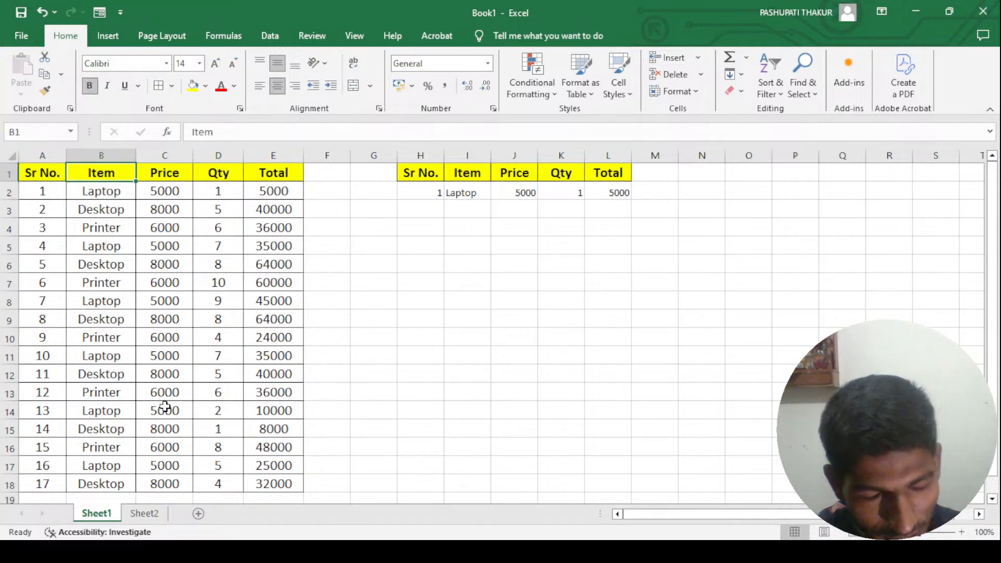
pyautogui.click(145, 513)
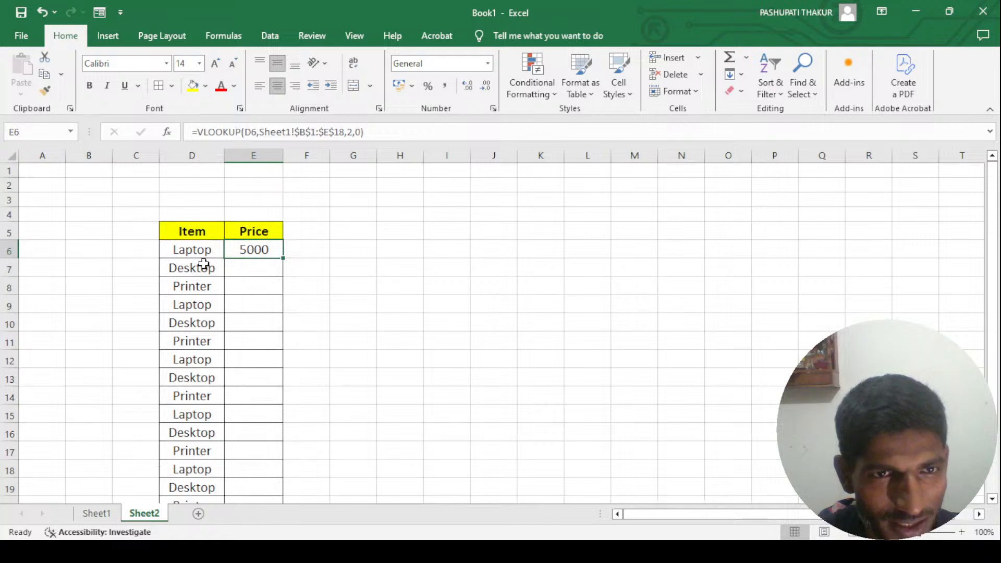
pyautogui.click(97, 514)
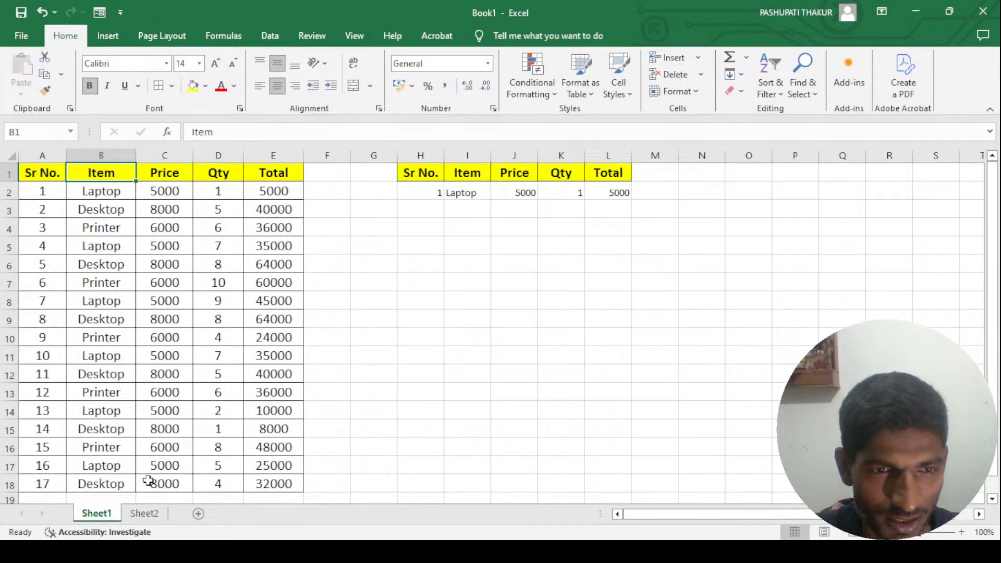
pyautogui.click(145, 514)
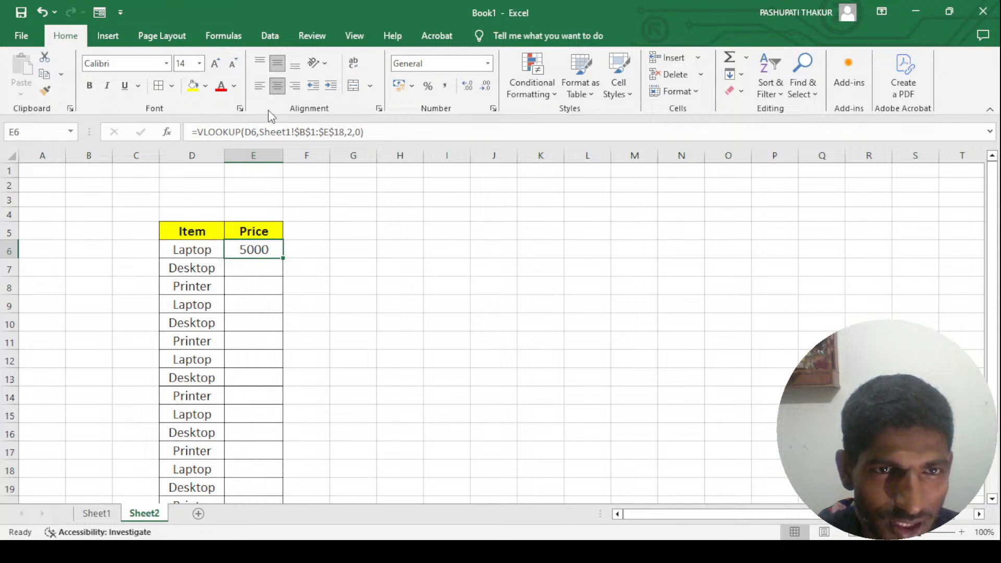
# - Review the Item header, the lookup item in D6 and the price formula in E6 on Sheet2
pyautogui.click(190, 230)
pyautogui.click(192, 246)
pyautogui.click(253, 246)
pyautogui.click(196, 236)
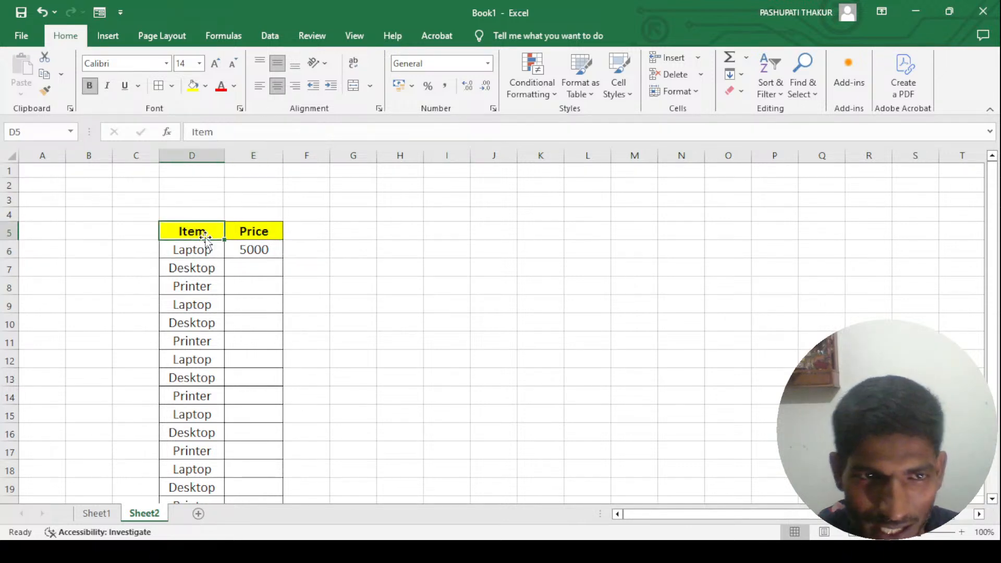
pyautogui.click(233, 245)
pyautogui.click(207, 252)
pyautogui.click(255, 246)
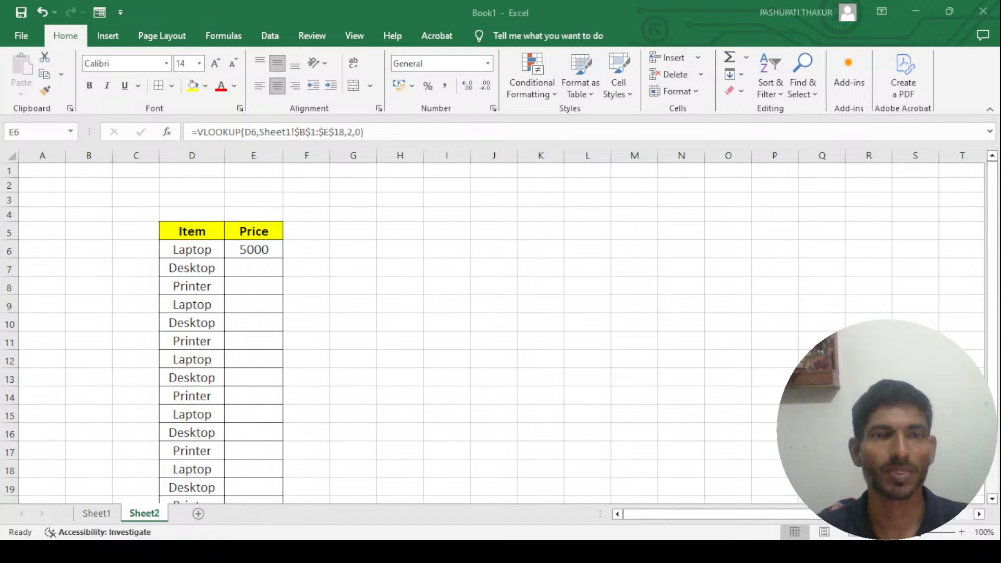
pyautogui.click(262, 281)
pyautogui.click(265, 250)
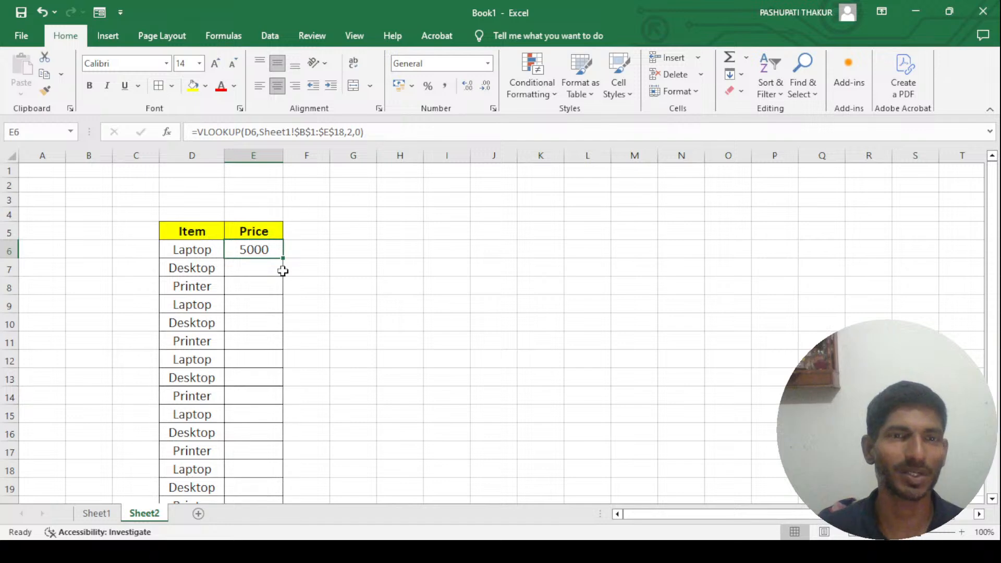
# - Test the price lookup by changing the item in D6 to desktop and to printer
pyautogui.click(214, 253)
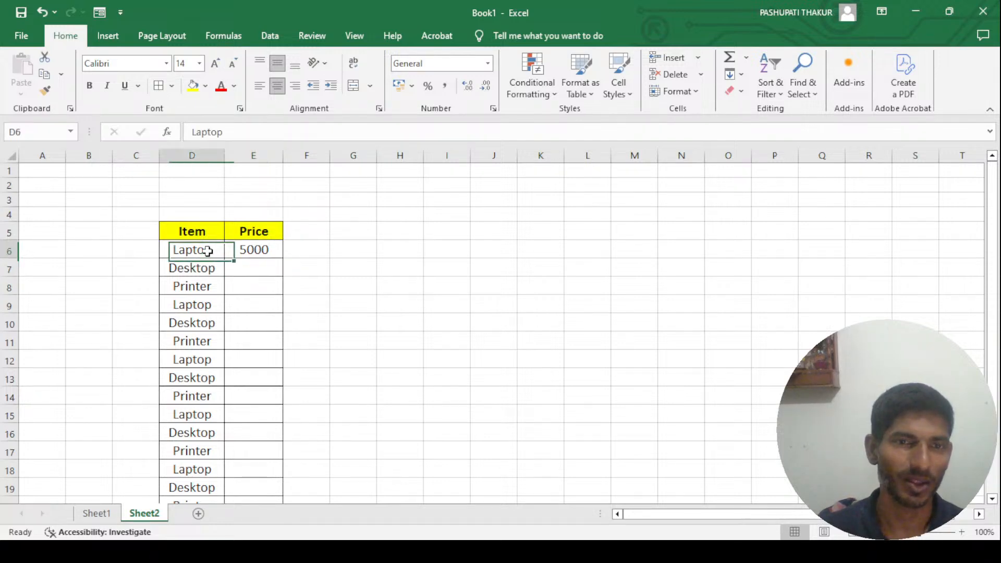
pyautogui.write('desk')
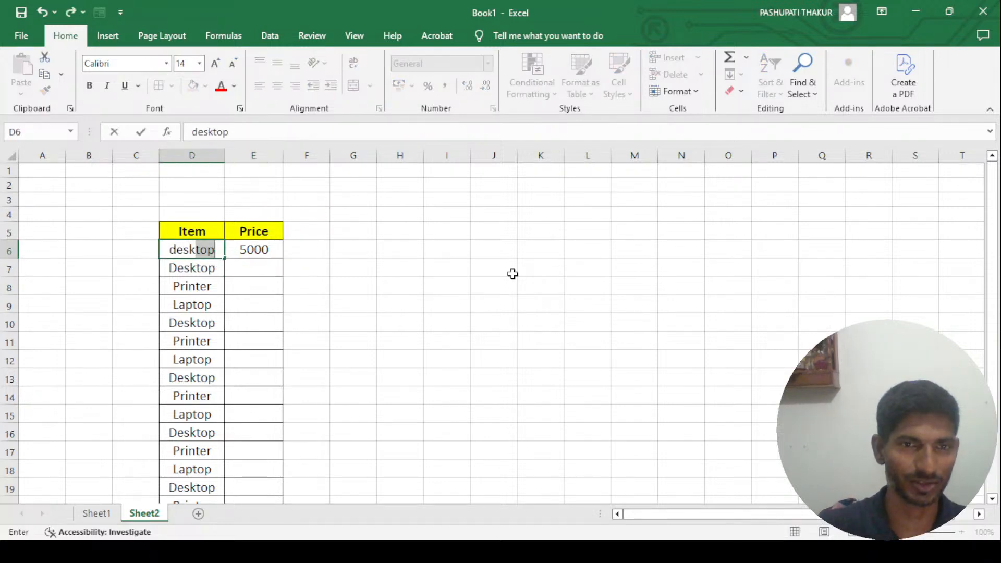
pyautogui.press('Return')
pyautogui.press('Up')
pyautogui.write('printer')
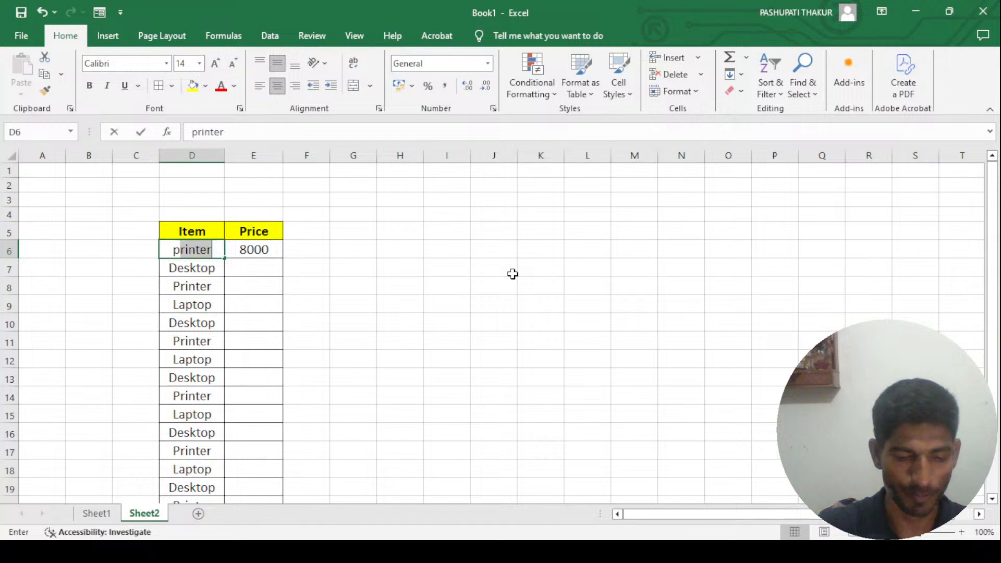
pyautogui.press('Return')
# - Clear all the items below D6 in the Item column of Sheet2
pyautogui.press('Down')
pyautogui.press('Up')
pyautogui.hotkey('ctrl', 'shift', 'Down')
pyautogui.press('Delete')
pyautogui.press('Up')
pyautogui.press('Up')
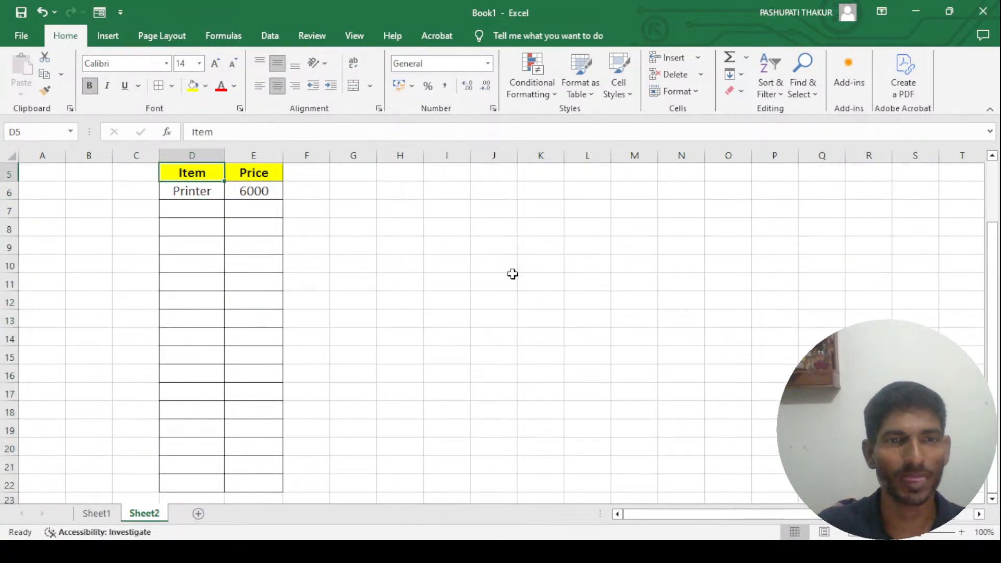
# - Check the VLOOKUP formula in E6 against the item in D6
pyautogui.click(263, 186)
pyautogui.press('Up')
pyautogui.press('Up')
pyautogui.press('Up')
pyautogui.press('Up')
pyautogui.press('Up')
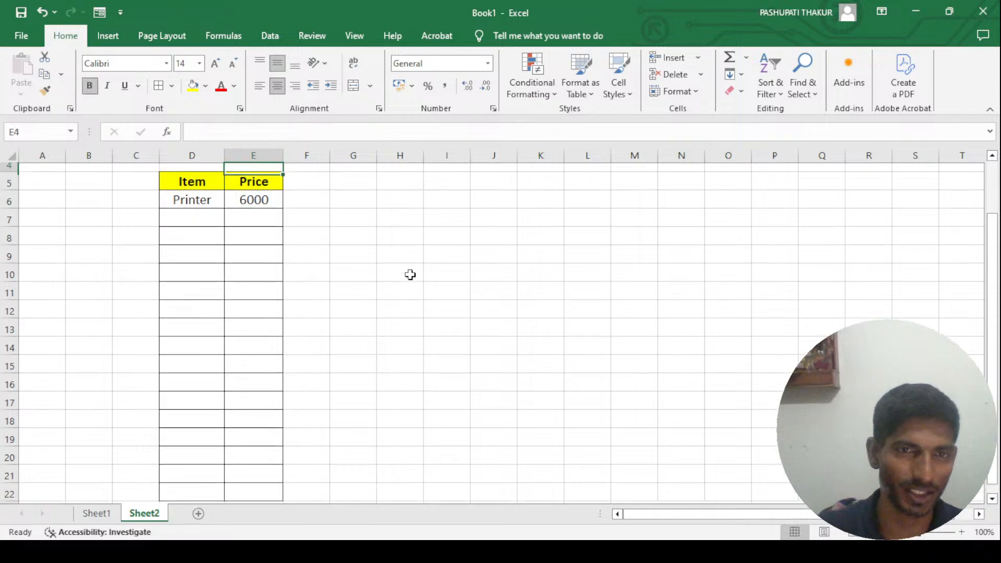
pyautogui.press('Down')
pyautogui.press('Down')
pyautogui.press('Down')
pyautogui.press('Down')
pyautogui.press('Down')
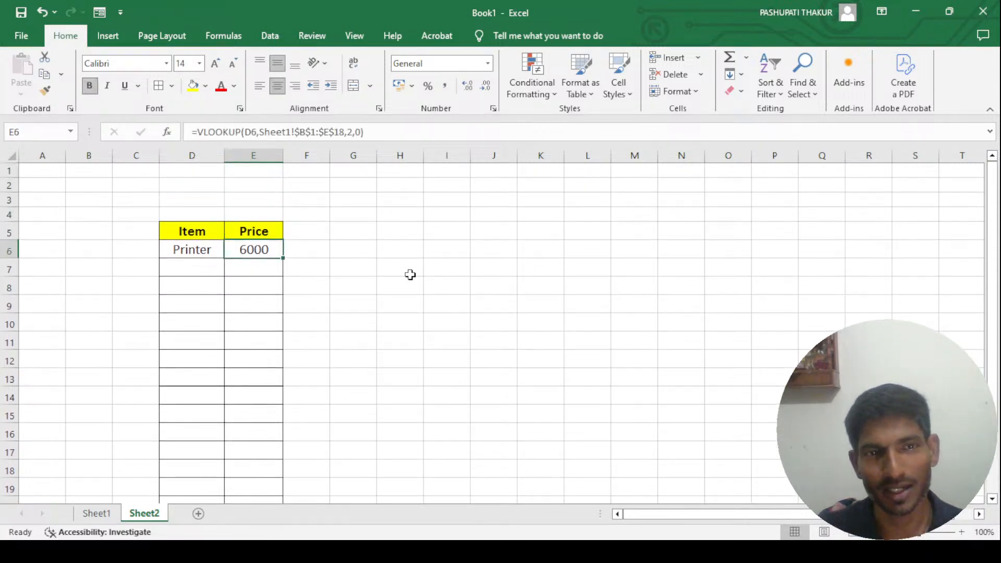
pyautogui.press('Left')
pyautogui.press('Right')
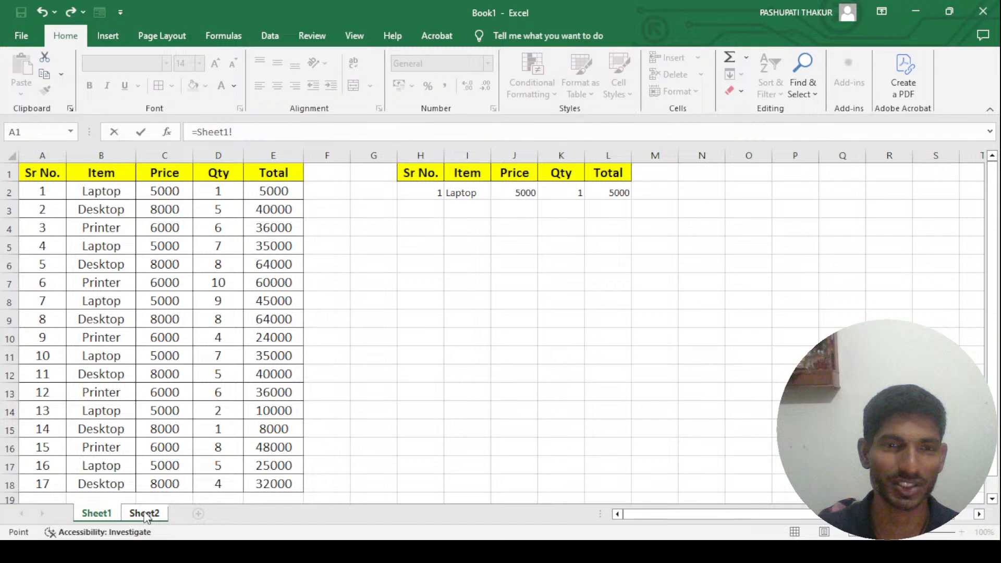
# - Return to Sheet2 and undo the VLOOKUP formula with MATCH in E6
pyautogui.click(145, 515)
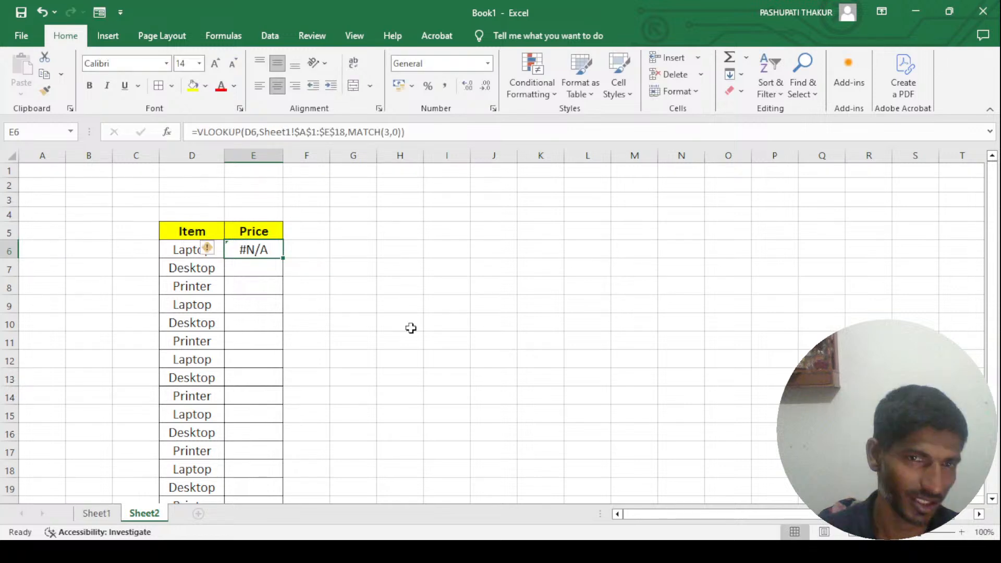
pyautogui.hotkey('ctrl', 'z')
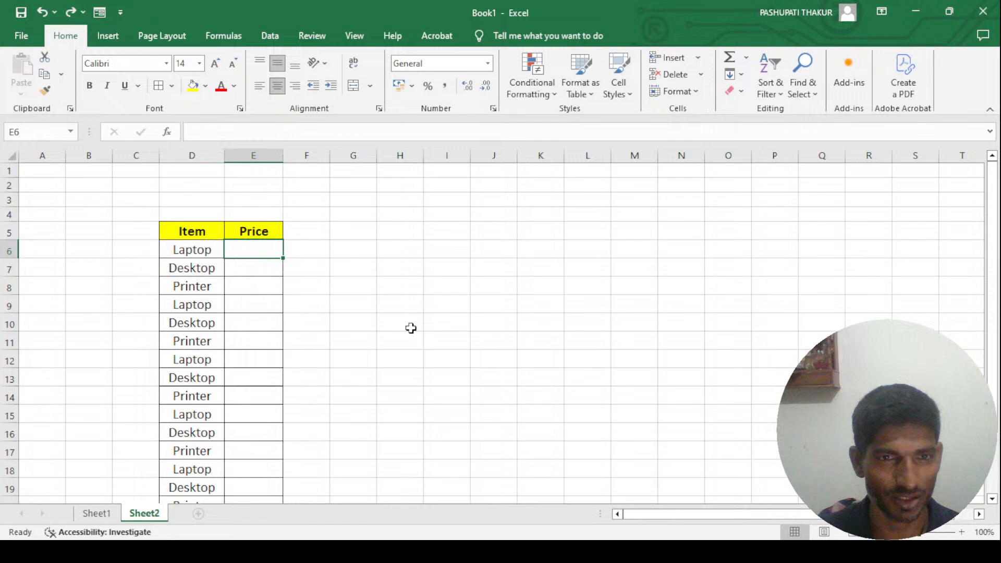
# - Examine where the Item and Price columns sit in the Sheet1 table, compared with the list on Sheet2
pyautogui.hotkey('ctrl', 'pageup')
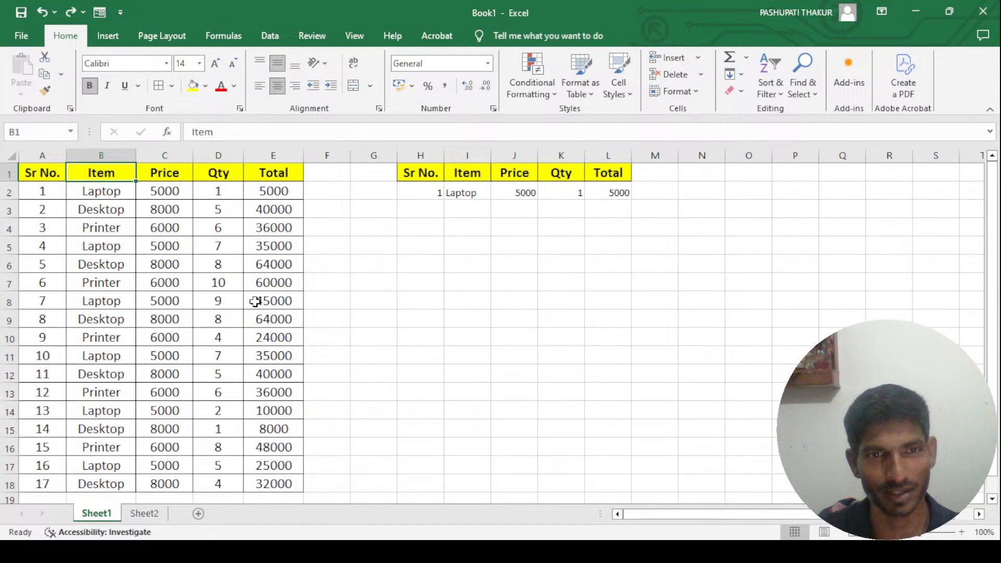
pyautogui.hotkey('ctrl', 'pagedown')
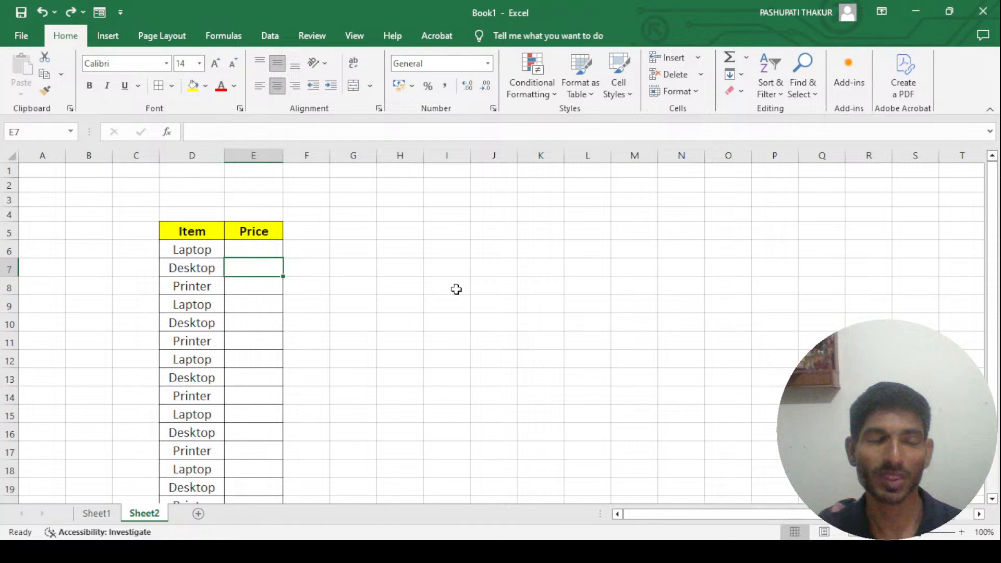
pyautogui.click(96, 514)
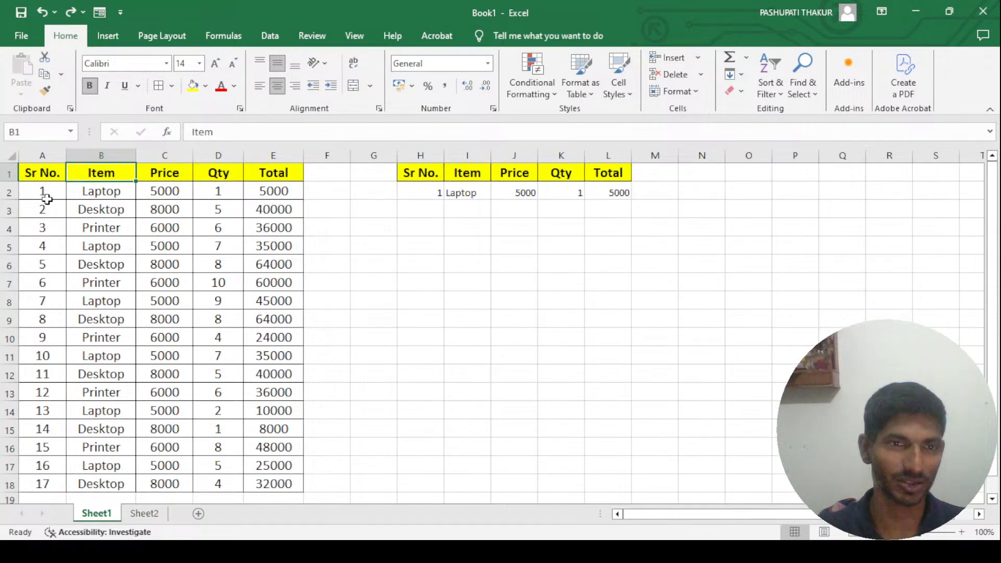
pyautogui.click(115, 194)
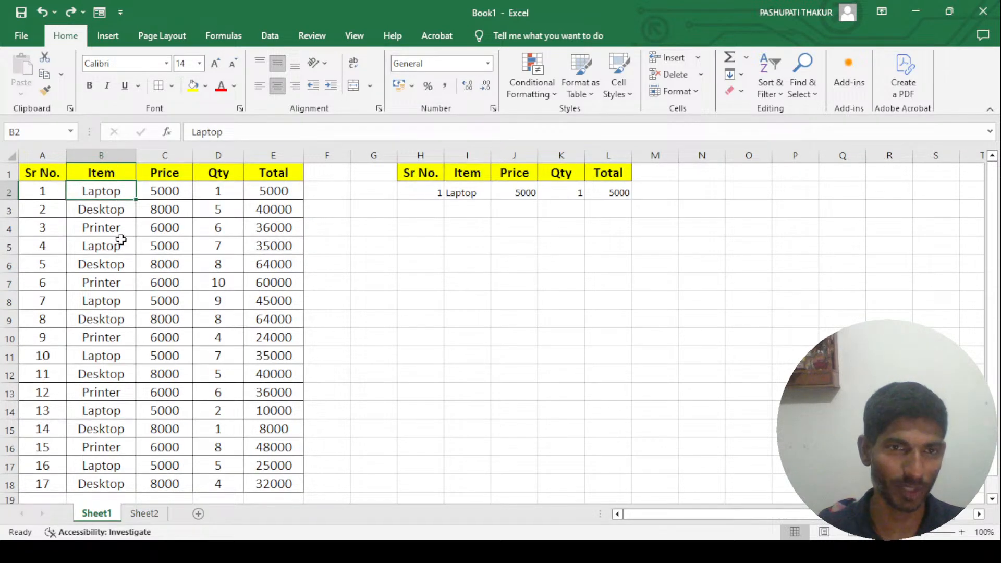
pyautogui.click(176, 185)
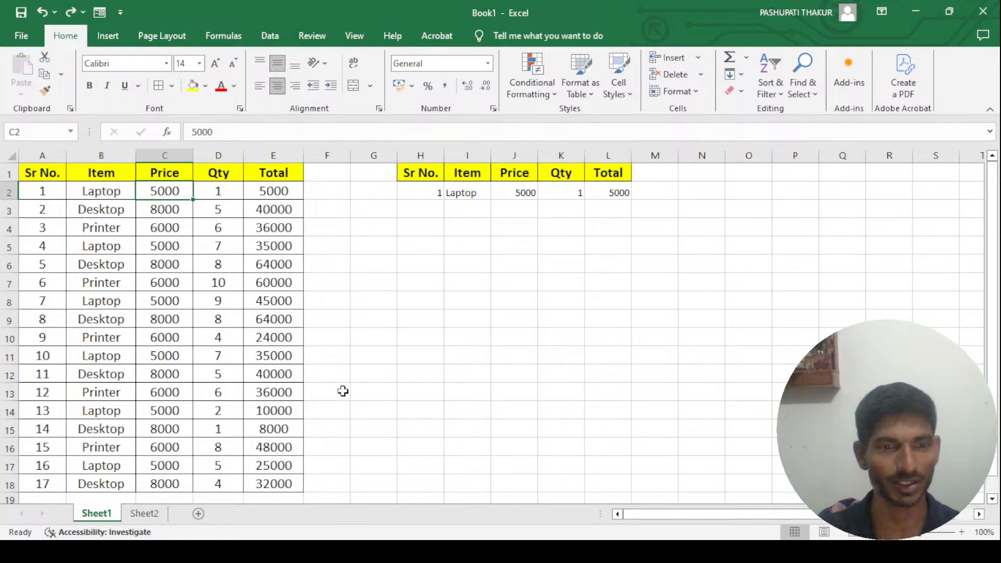
# - Start a VLOOKUP formula in Sheet2 cell E6 with d6 as the lookup value
pyautogui.click(144, 514)
pyautogui.click(237, 251)
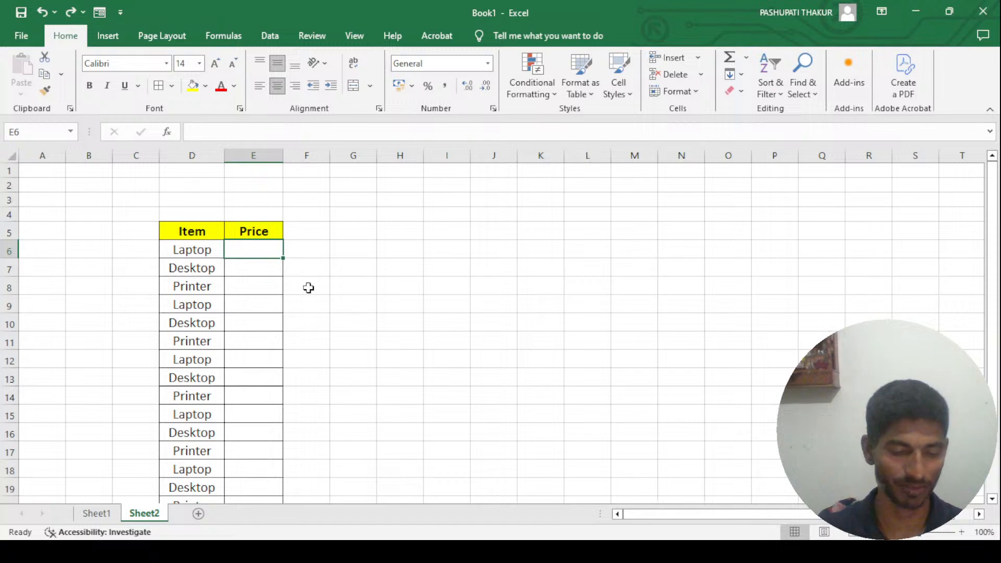
pyautogui.write('=v')
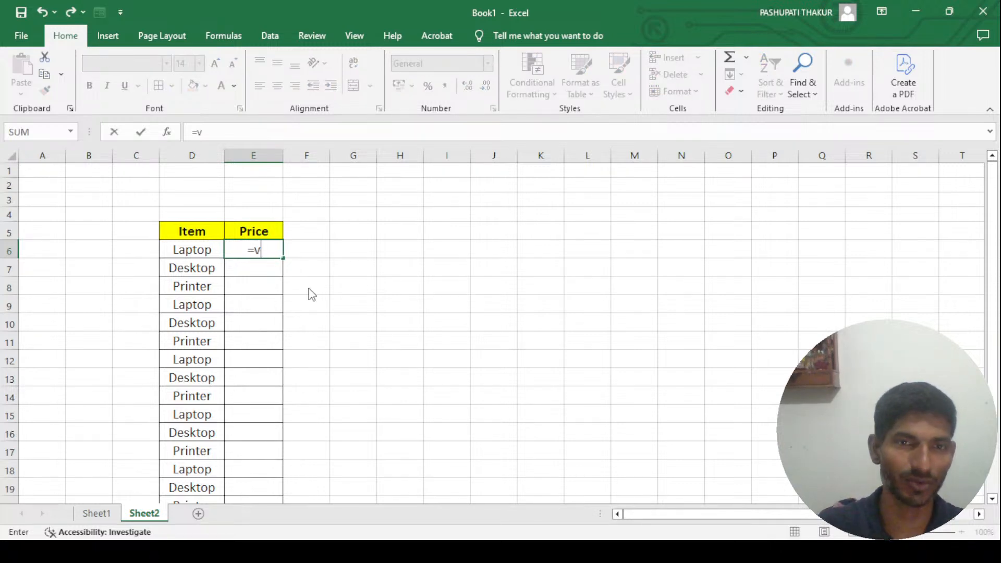
pyautogui.write('ll')
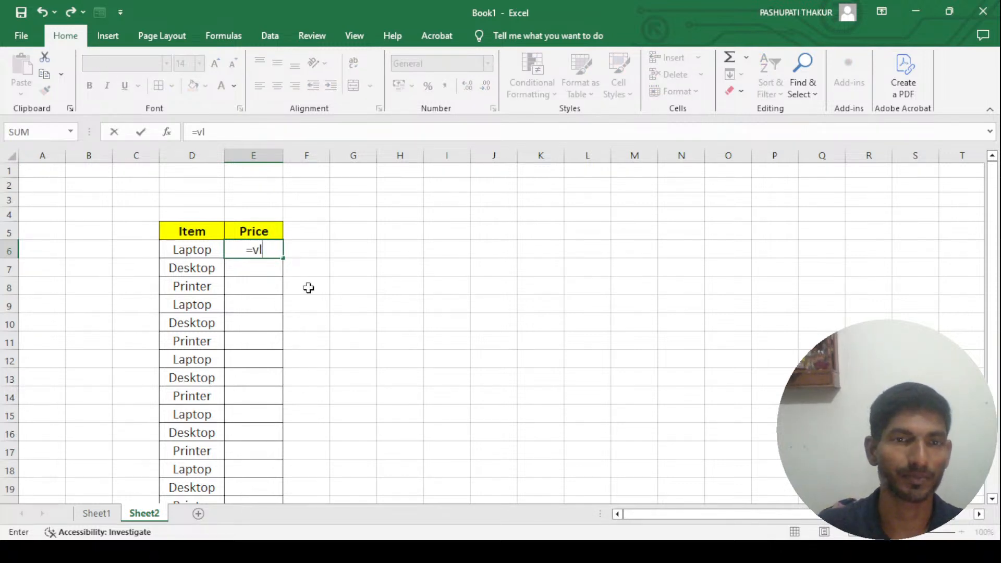
pyautogui.press('Tab')
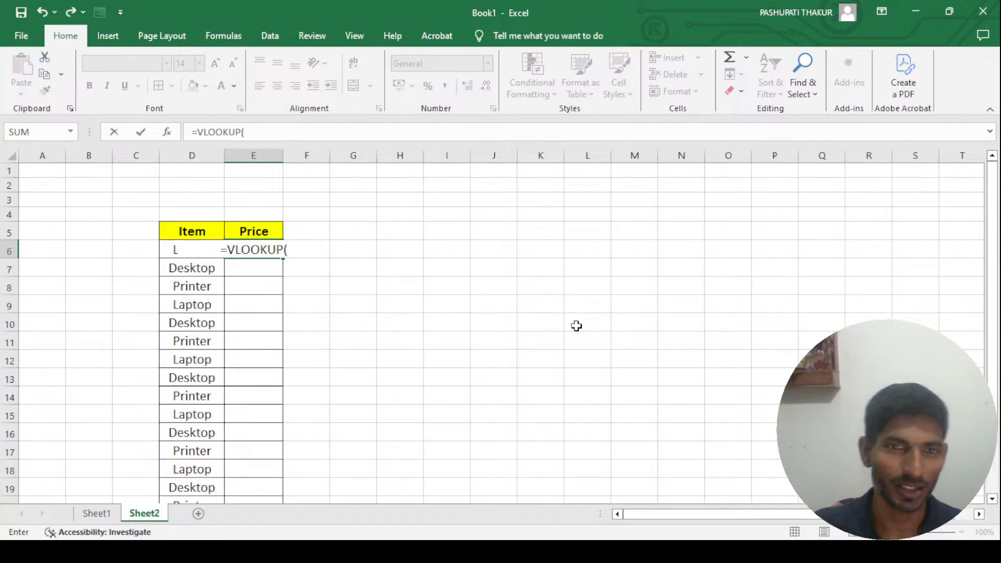
pyautogui.write('d6,')
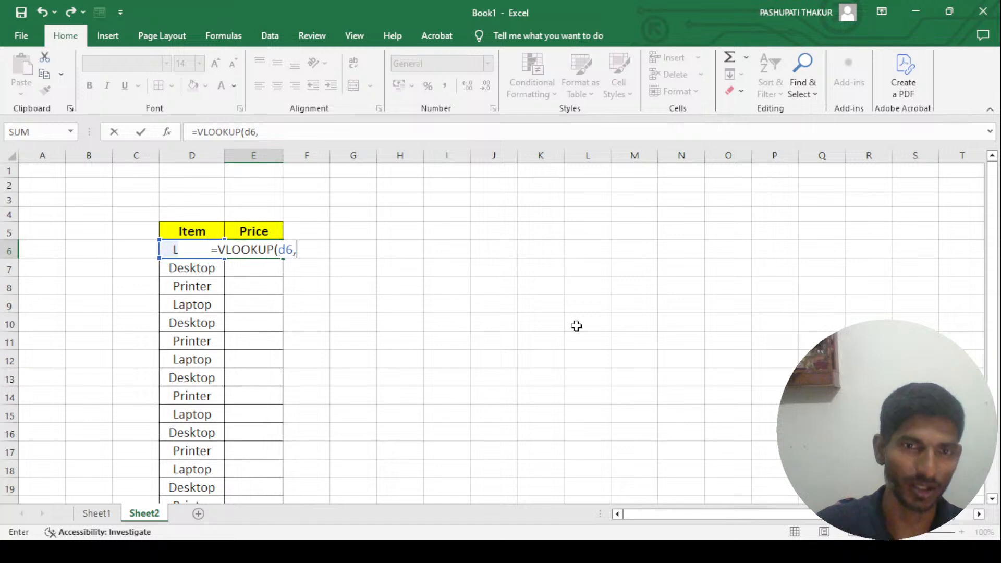
# - Add the Sheet1 range B1:E18 as the VLOOKUP table array and make it absolute, $B$1:$E$18
pyautogui.click(96, 514)
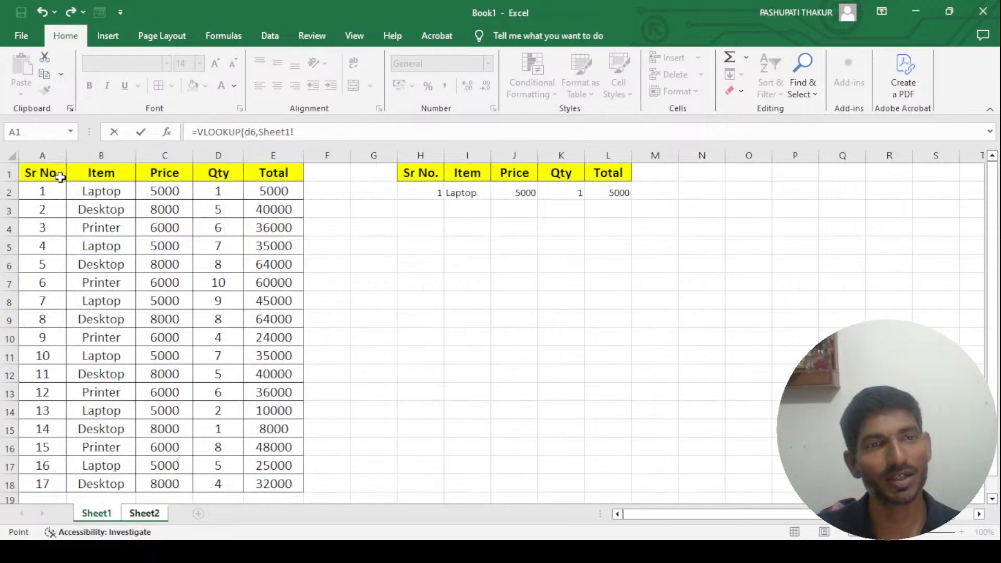
pyautogui.moveTo(99, 172); pyautogui.dragTo(290, 483)
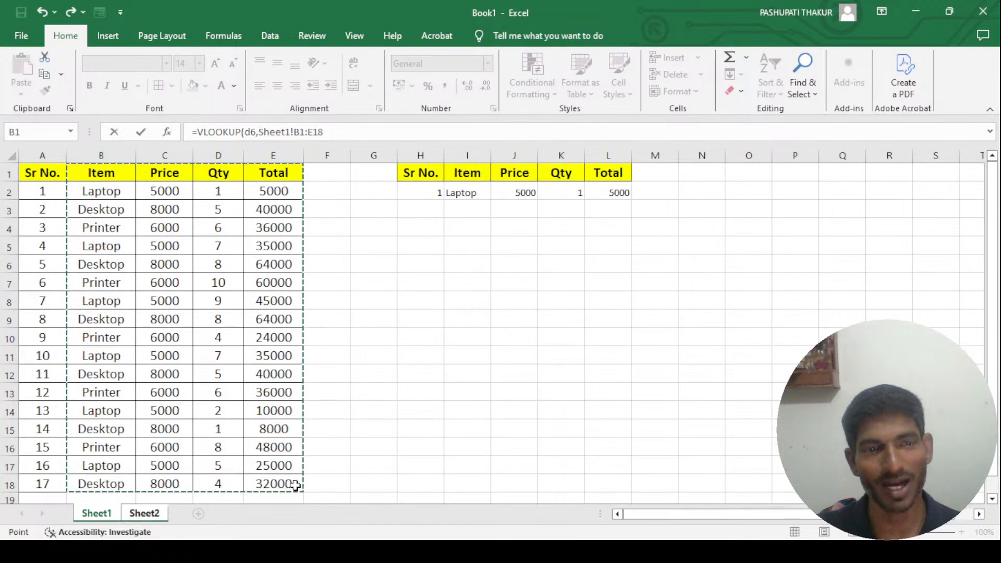
pyautogui.click(339, 132)
pyautogui.hotkey('shift', 'Left')
pyautogui.hotkey('shift', 'Left')
pyautogui.hotkey('shift', 'Left')
pyautogui.hotkey('shift', 'Left')
pyautogui.hotkey('shift', 'Left')
pyautogui.hotkey('shift', 'Left')
pyautogui.hotkey('shift', 'Left')
pyautogui.hotkey('shift', 'Left')
pyautogui.hotkey('shift', 'Left')
pyautogui.hotkey('shift', 'Left')
pyautogui.hotkey('shift', 'Left')
pyautogui.hotkey('shift', 'Left')
pyautogui.hotkey('shift', 'Left')
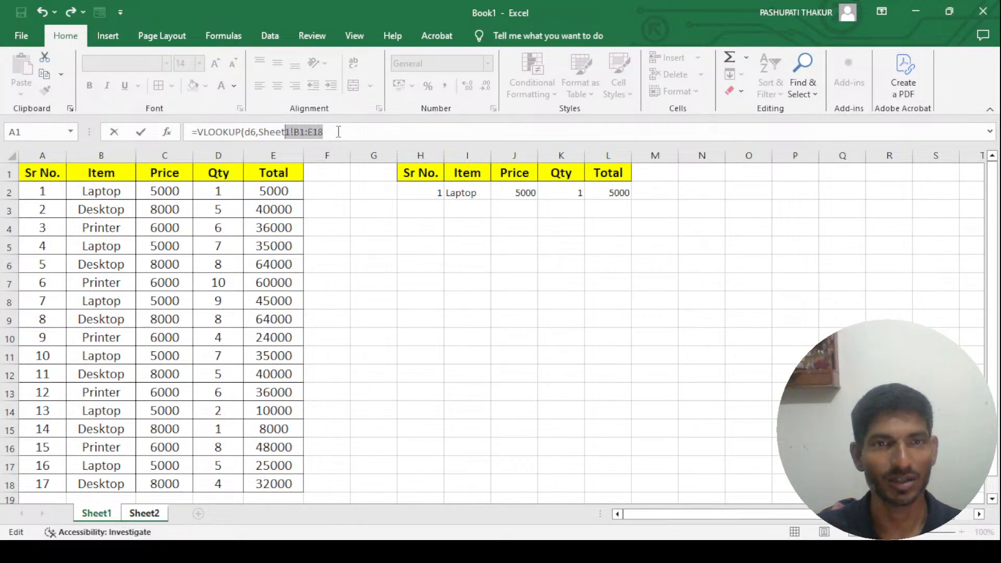
pyautogui.press('F4')
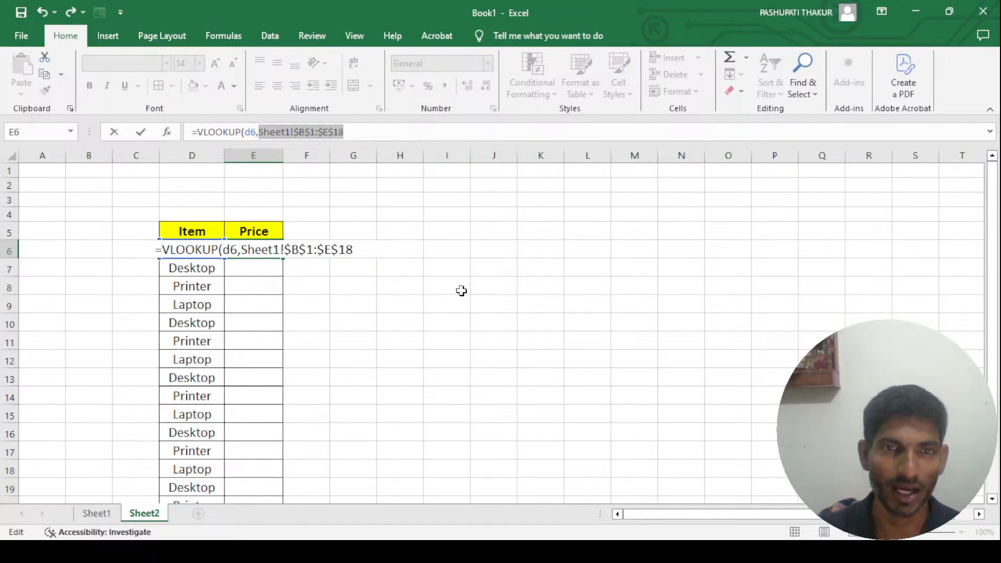
# - Complete the VLOOKUP formula in E6 with column index 2 and exact match 0
pyautogui.write(',')
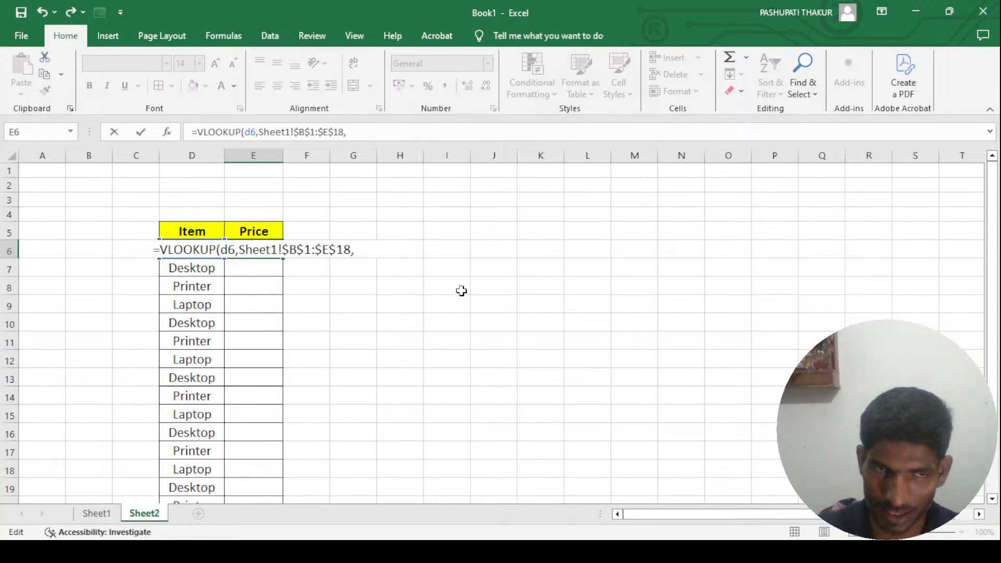
pyautogui.write('2')
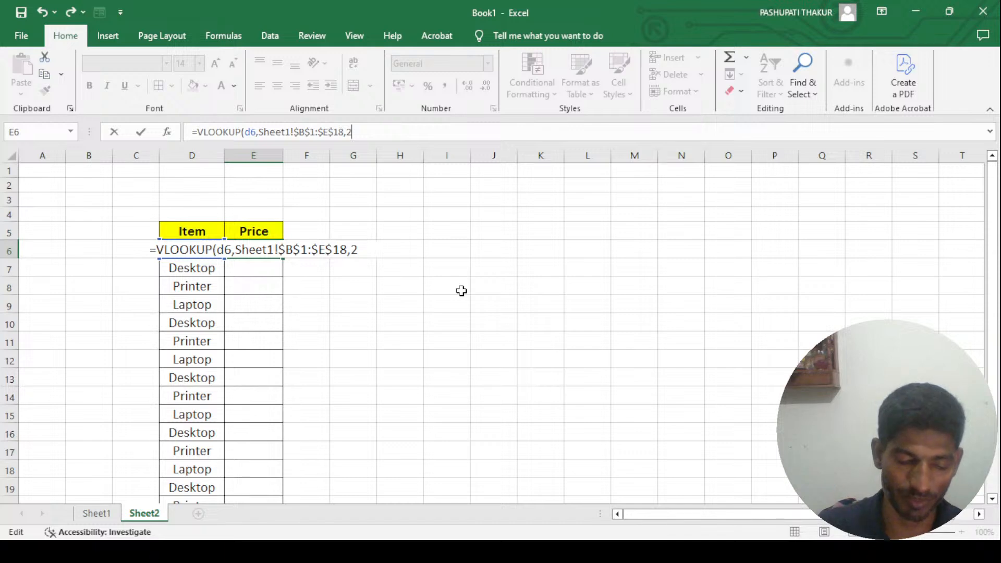
pyautogui.write(',0')
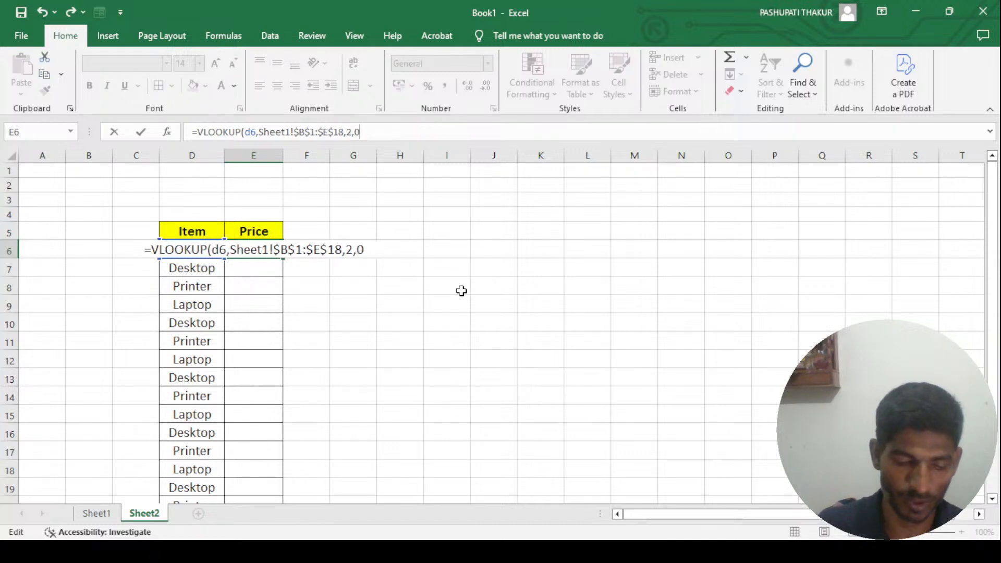
pyautogui.write(')')
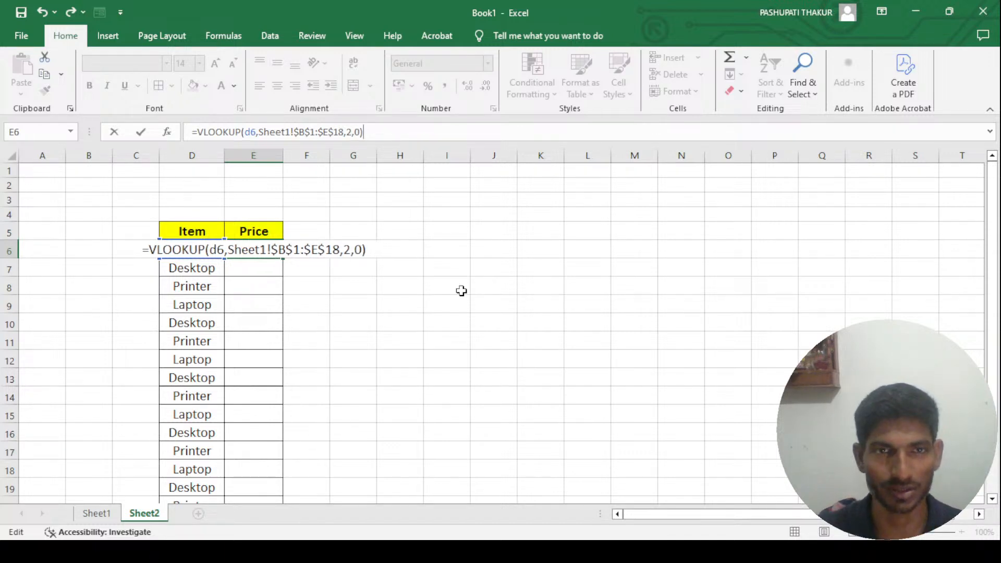
pyautogui.press('Return')
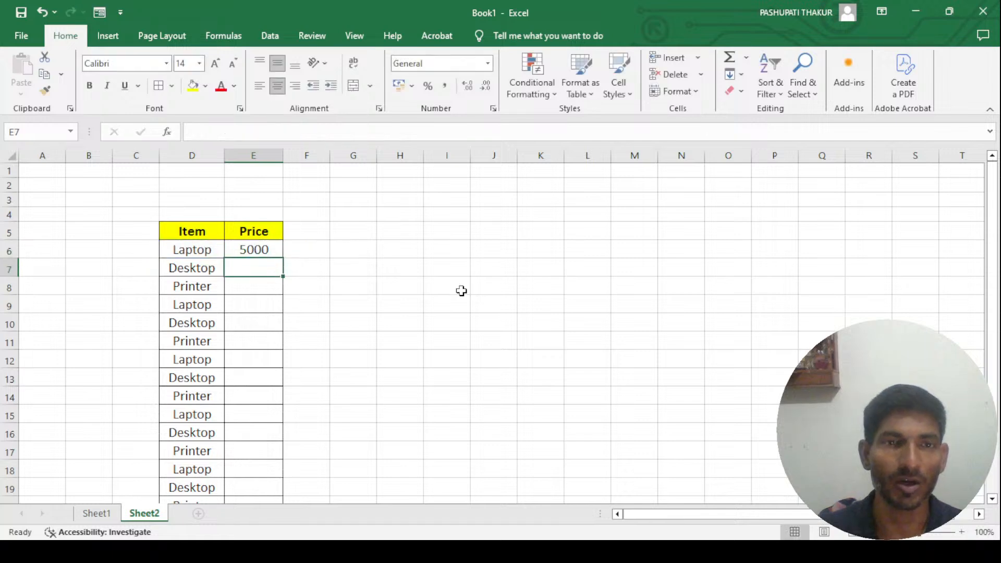
# - Clear all item names below Laptop in the Sheet2 Item column, from D7 down
pyautogui.press('Up')
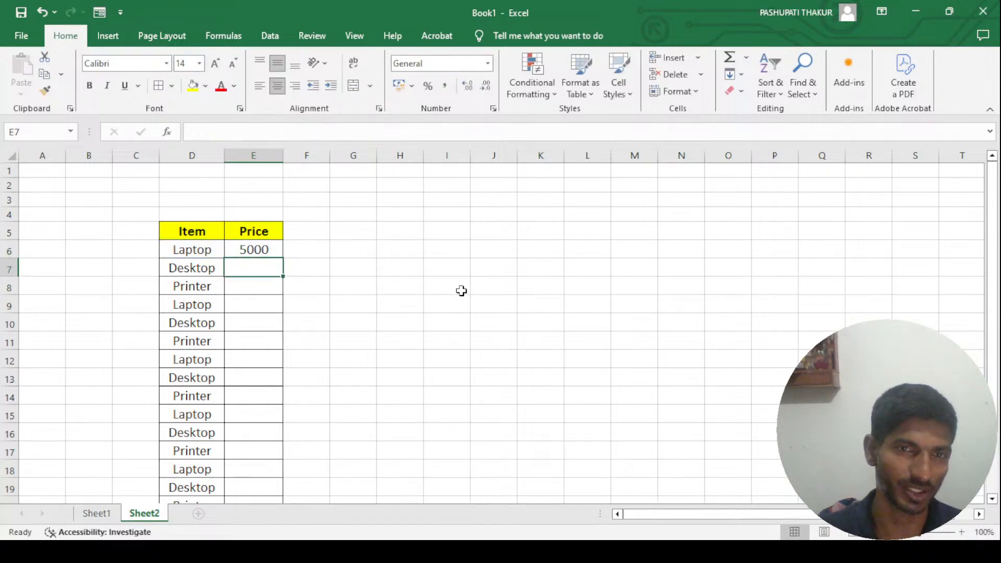
pyautogui.press('Left')
pyautogui.press('Down')
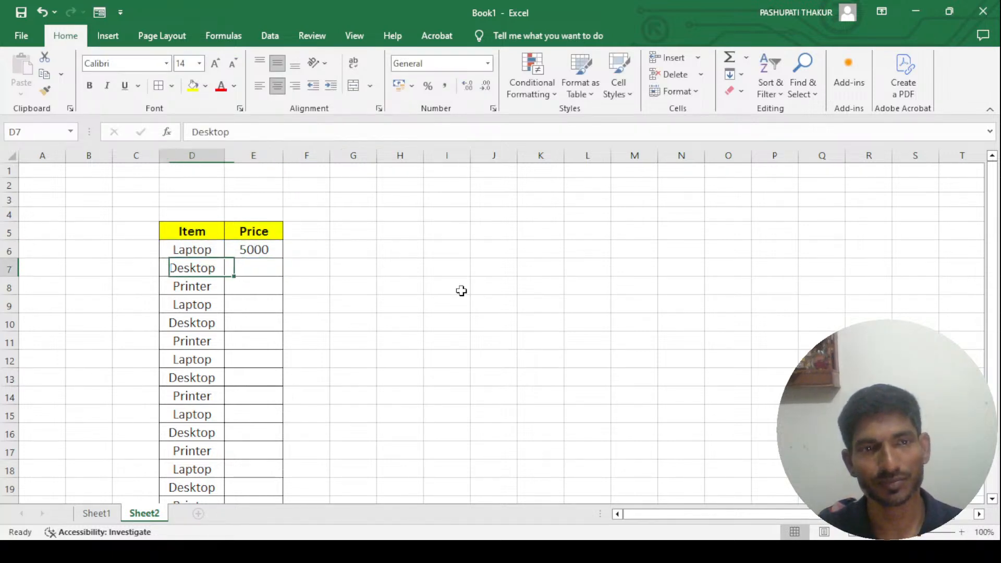
pyautogui.hotkey('ctrl', 'shift', 'Down')
pyautogui.press('Delete')
pyautogui.press('Up')
pyautogui.press('Up')
pyautogui.press('Up')
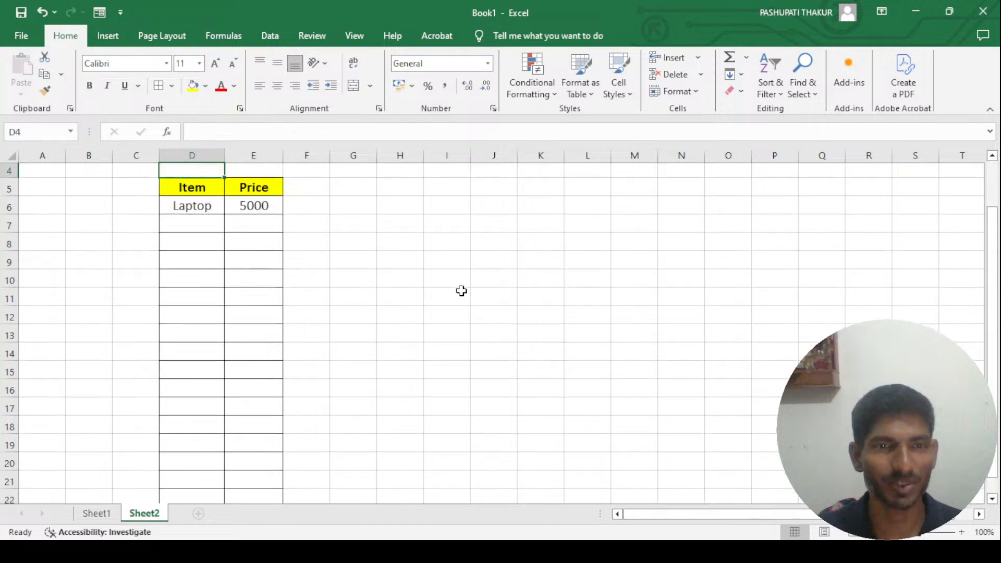
# - Replace the item in Sheet2 cell D6 with desktop to test the price lookup
pyautogui.press('Down')
pyautogui.press('Down')
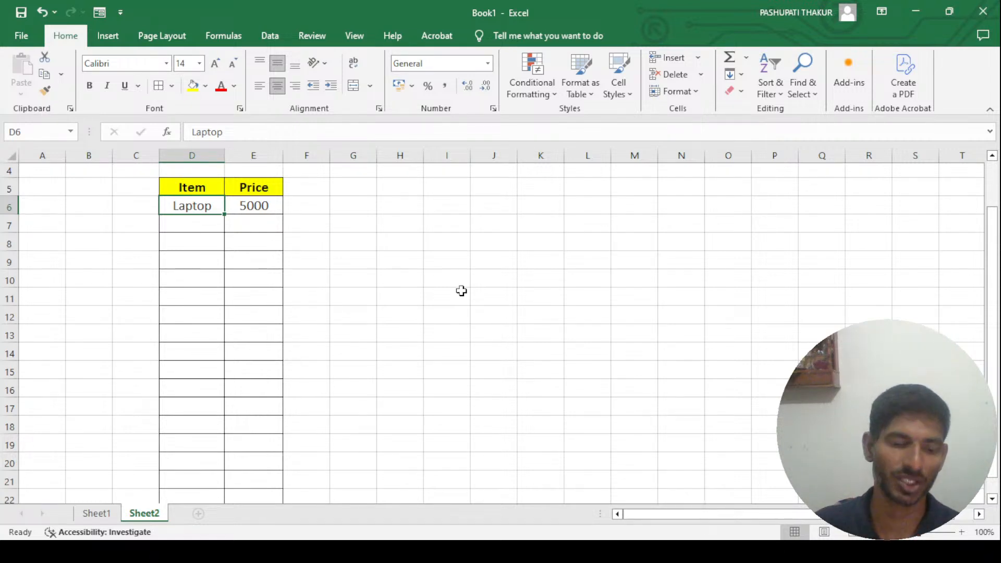
pyautogui.write('desktop')
pyautogui.press('Return')
pyautogui.press('Up')
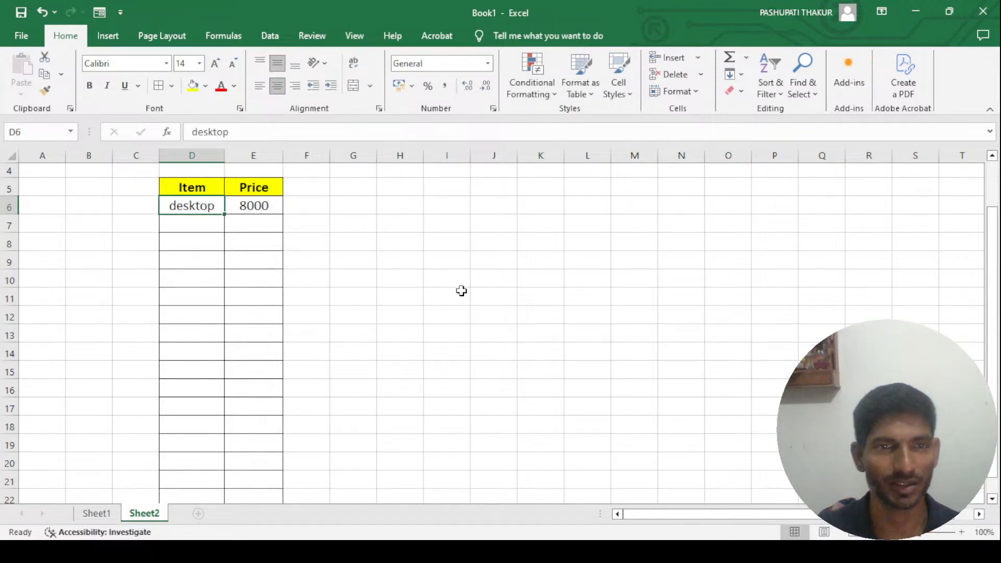
# - Compare the looked-up desktop price with the Item and Price columns on Sheet1, and return to Sheet2
pyautogui.click(90, 515)
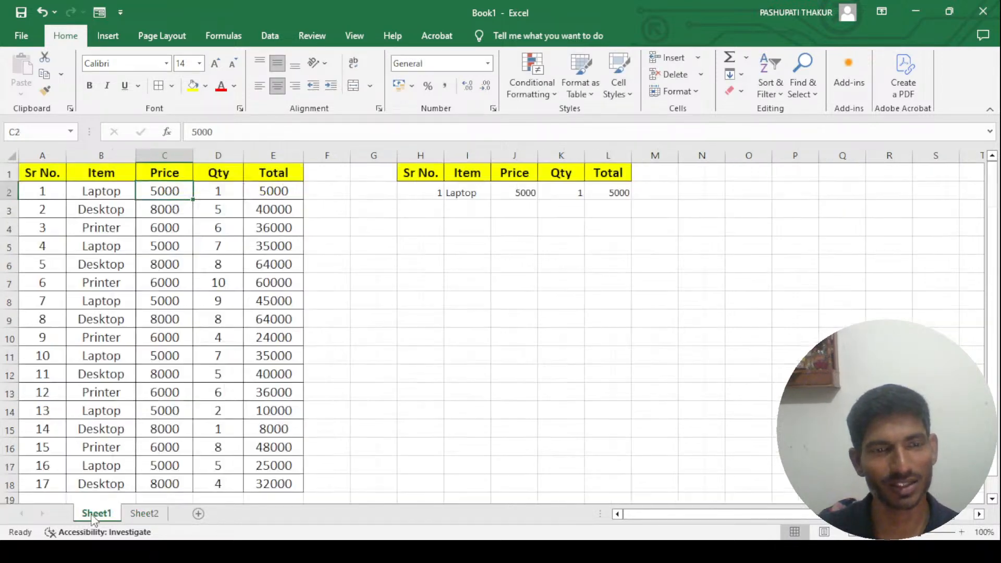
pyautogui.click(101, 192)
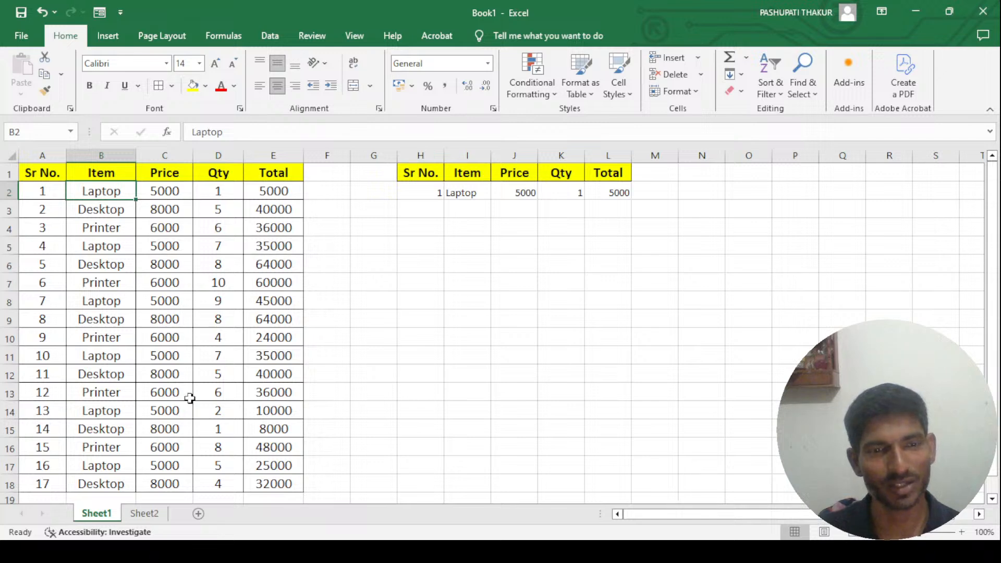
pyautogui.click(143, 513)
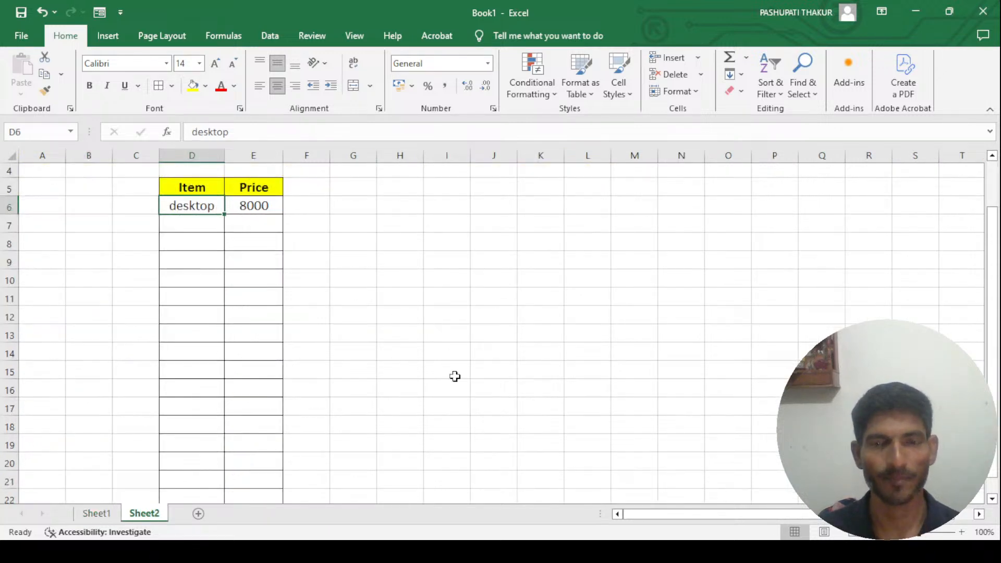